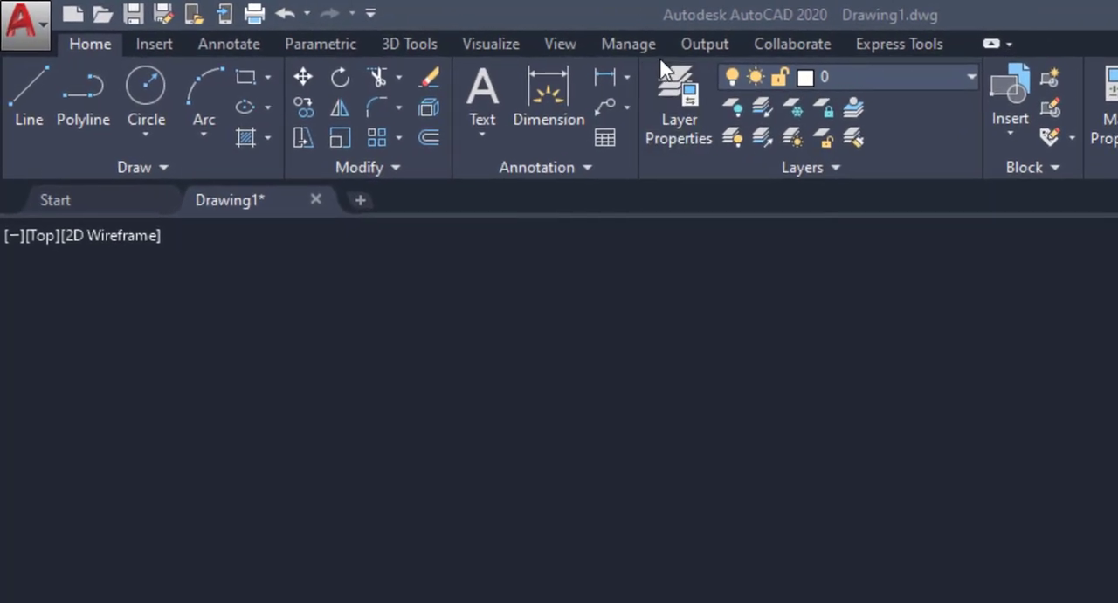
Step: Expand the additional layer tools, keep them pinned open, and look at the drawing's layer list
left_click(855, 170)
left_click(847, 171)
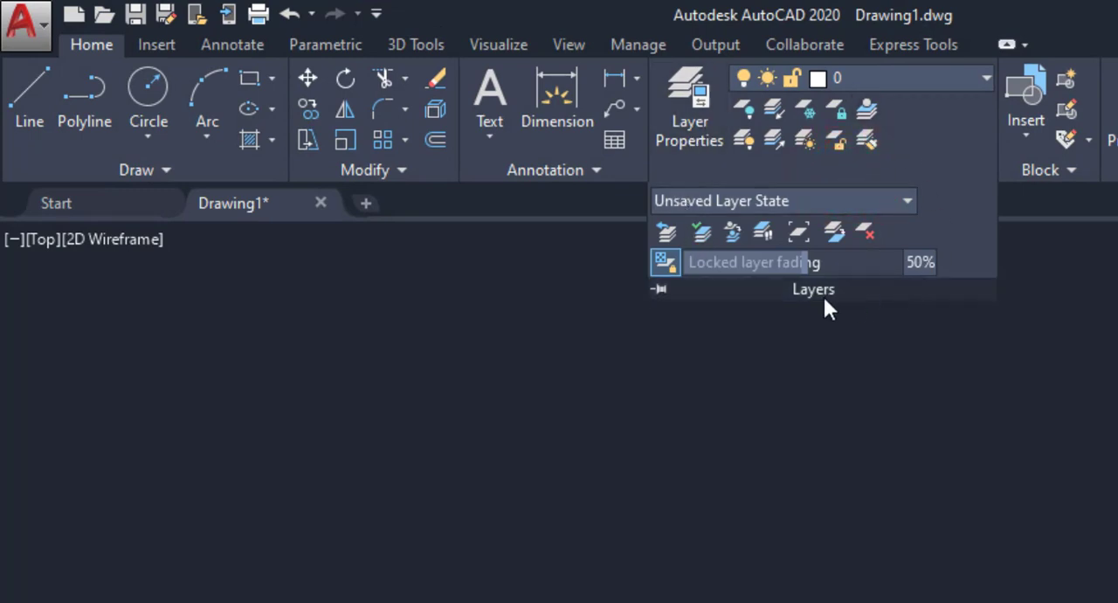
left_click(662, 289)
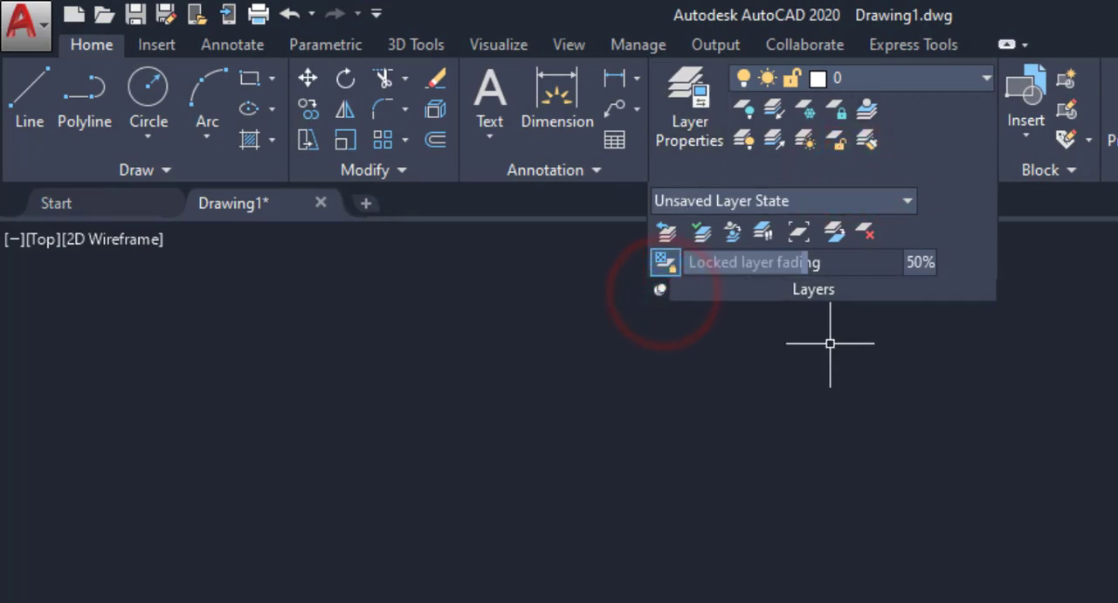
left_click(984, 78)
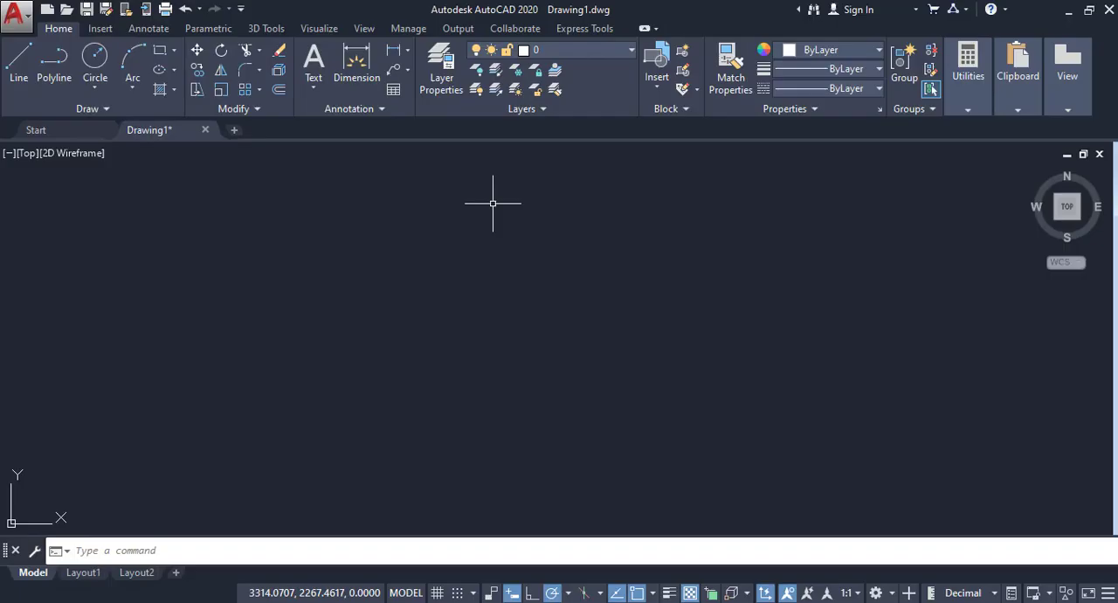
Step: Open the Layer Properties Manager and create a new properties filter named Learning under All
left_click(440, 76)
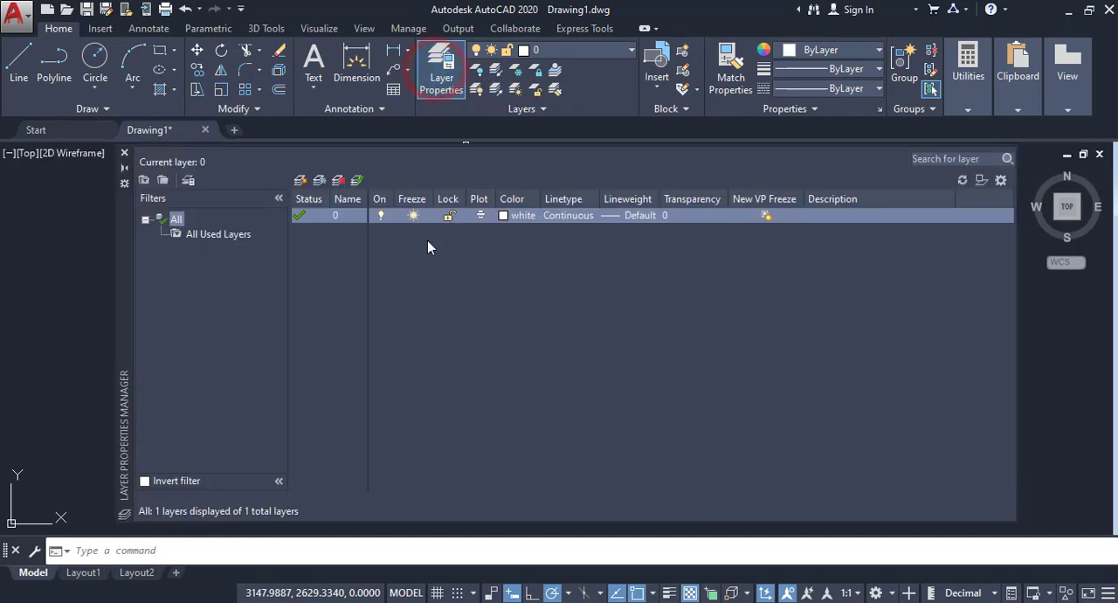
left_click_drag(122, 244, 105, 255)
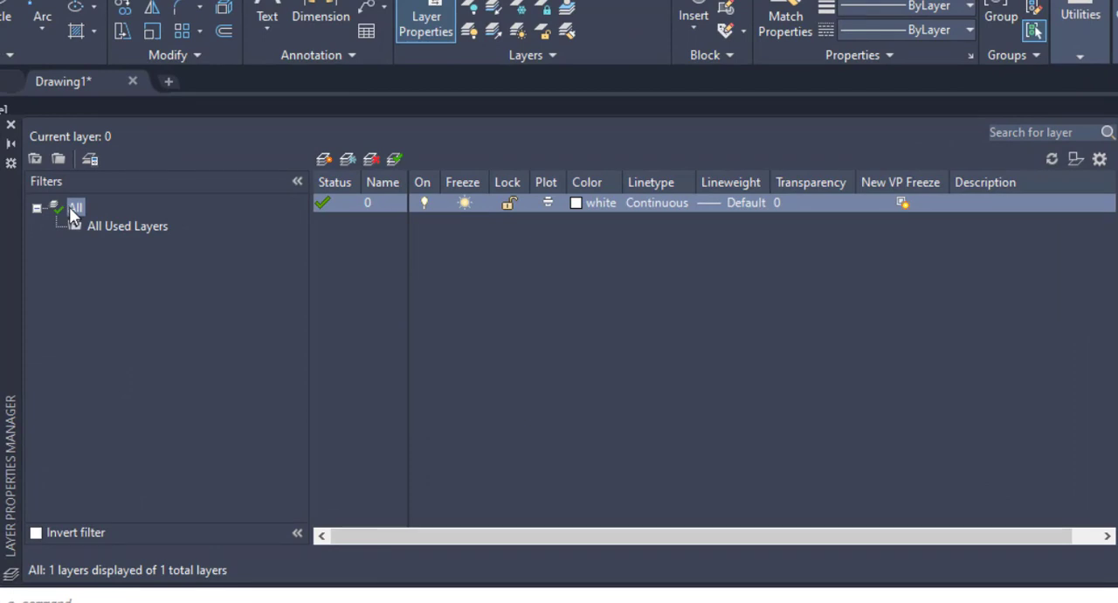
right_click(71, 209)
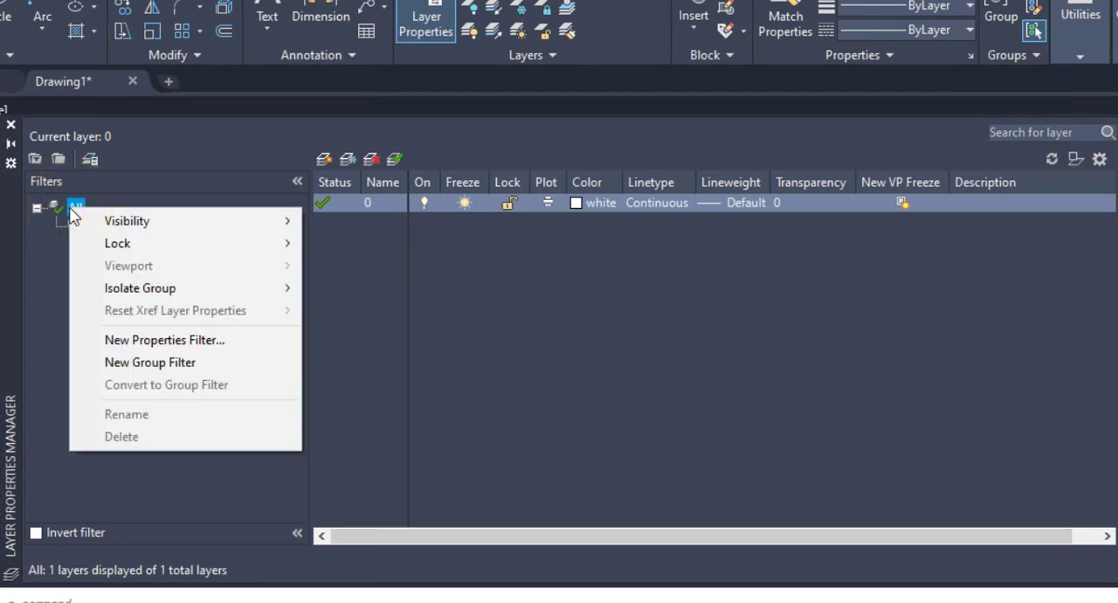
left_click(158, 342)
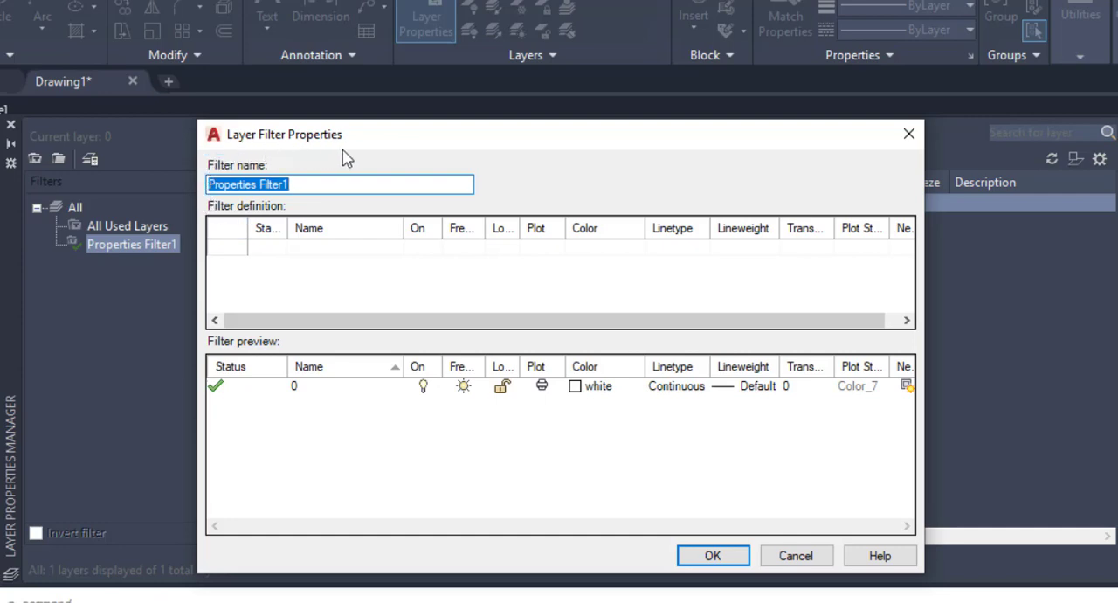
left_click(298, 183)
left_click_drag(328, 181, 201, 181)
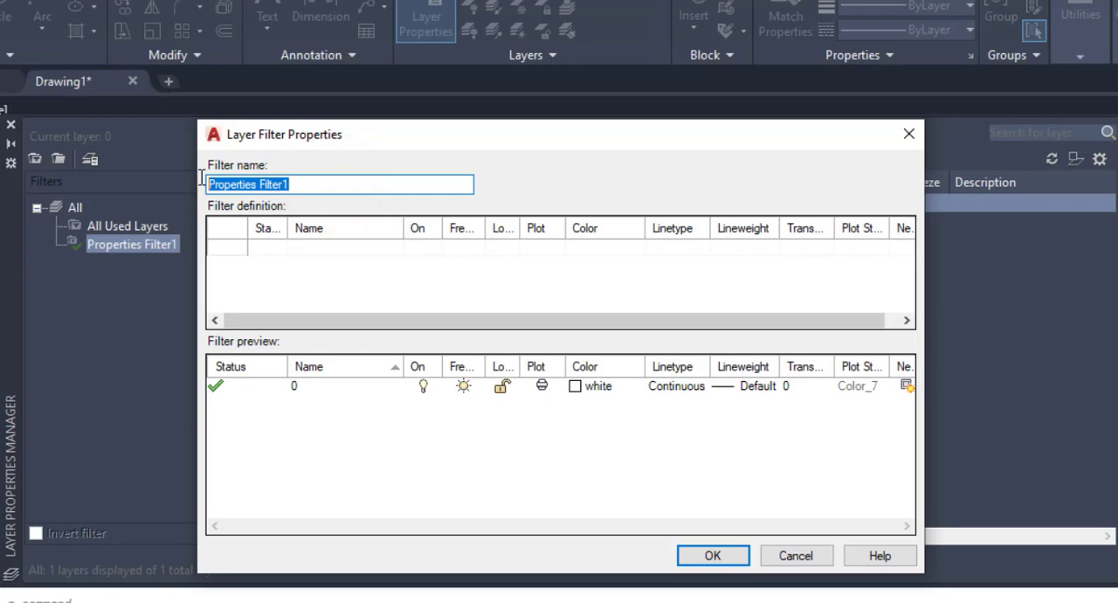
type("Lear")
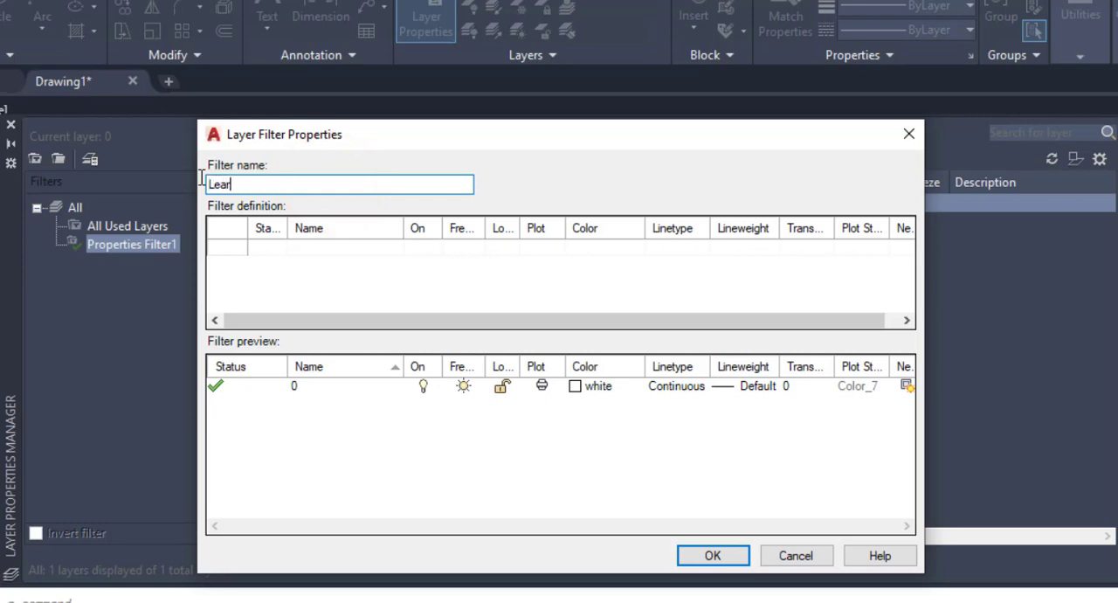
type("ning")
left_click(308, 275)
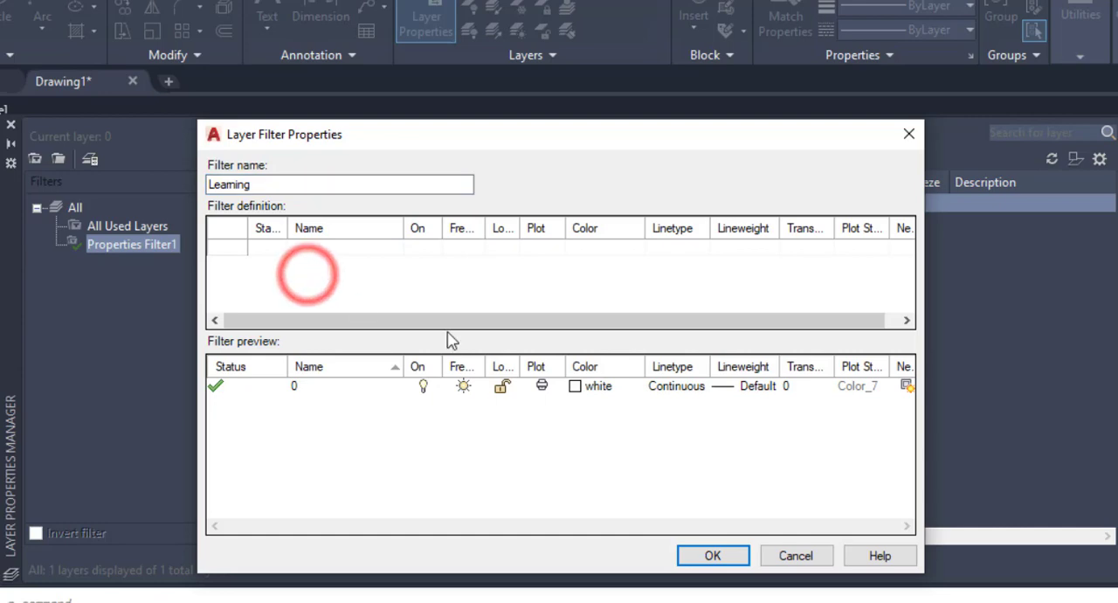
left_click(710, 557)
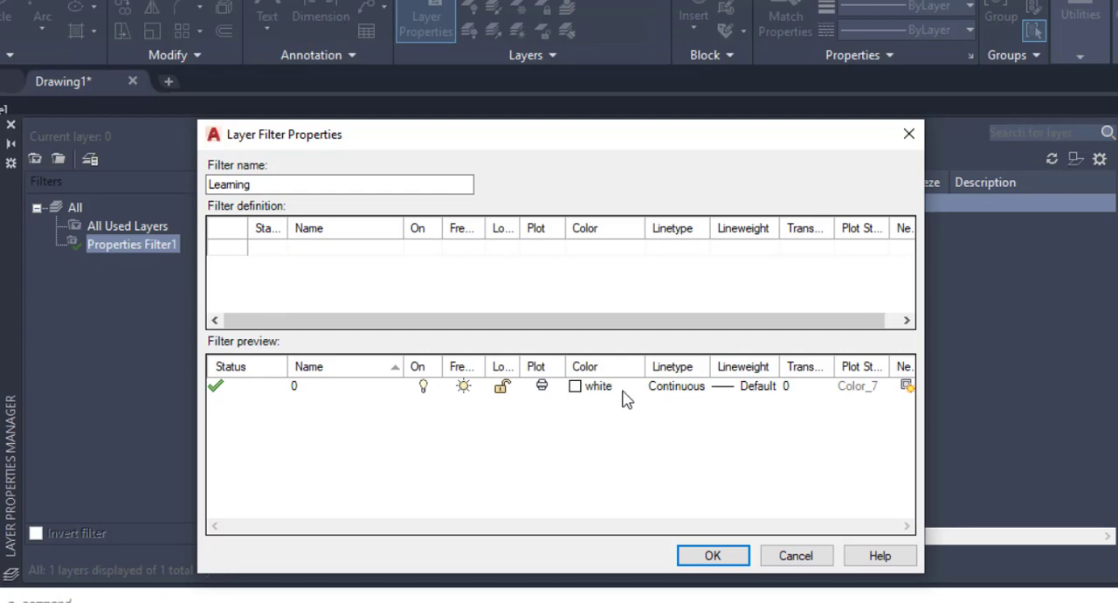
left_click(706, 555)
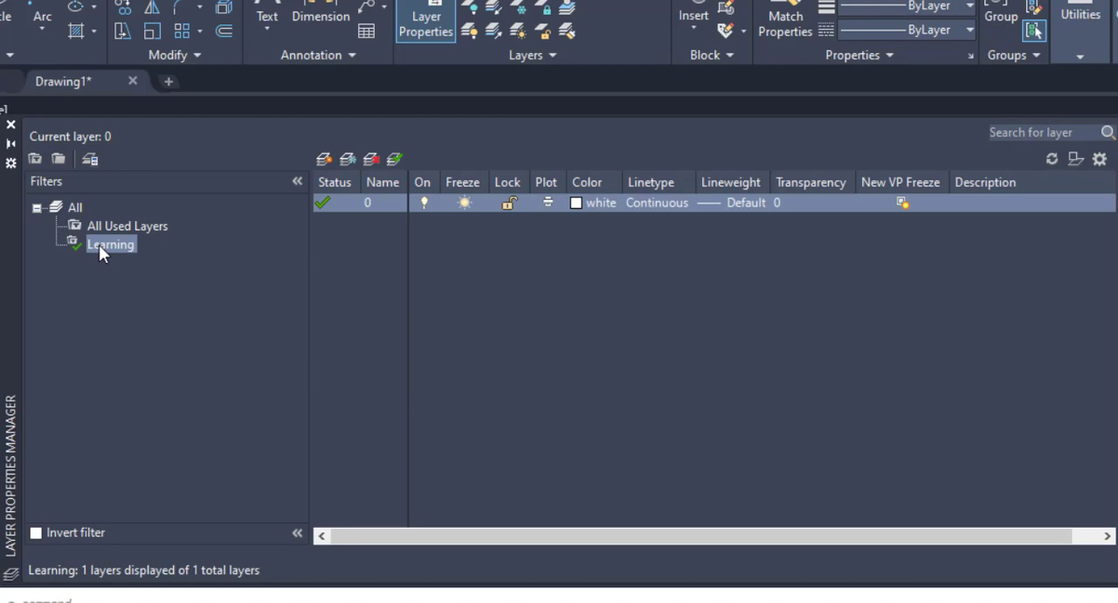
Step: Create a new layer under the Learning filter, keeping its default name
left_click(100, 244)
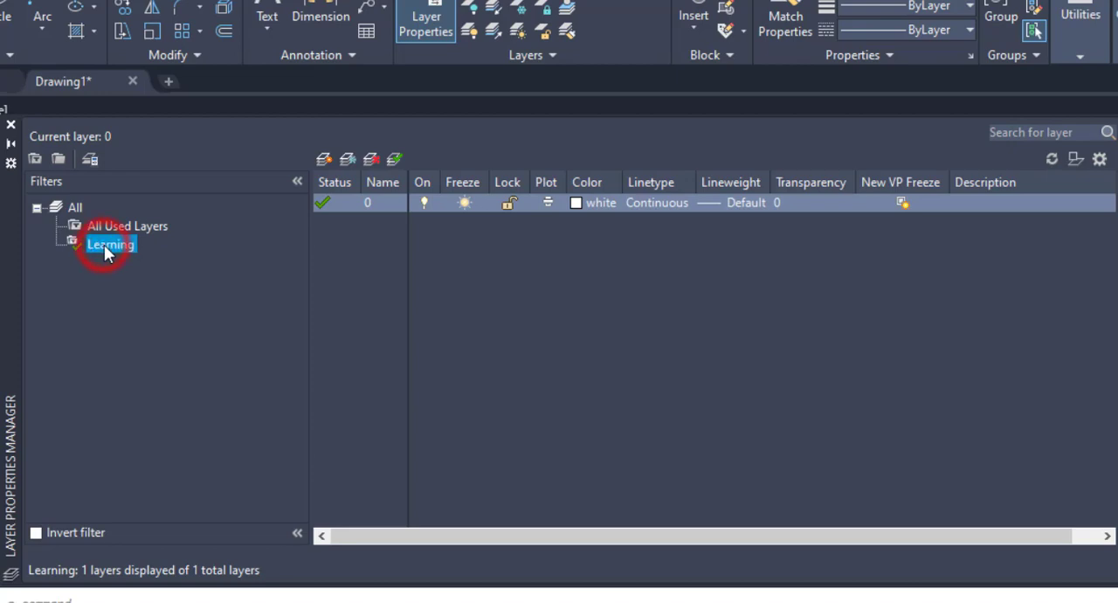
left_click(219, 289)
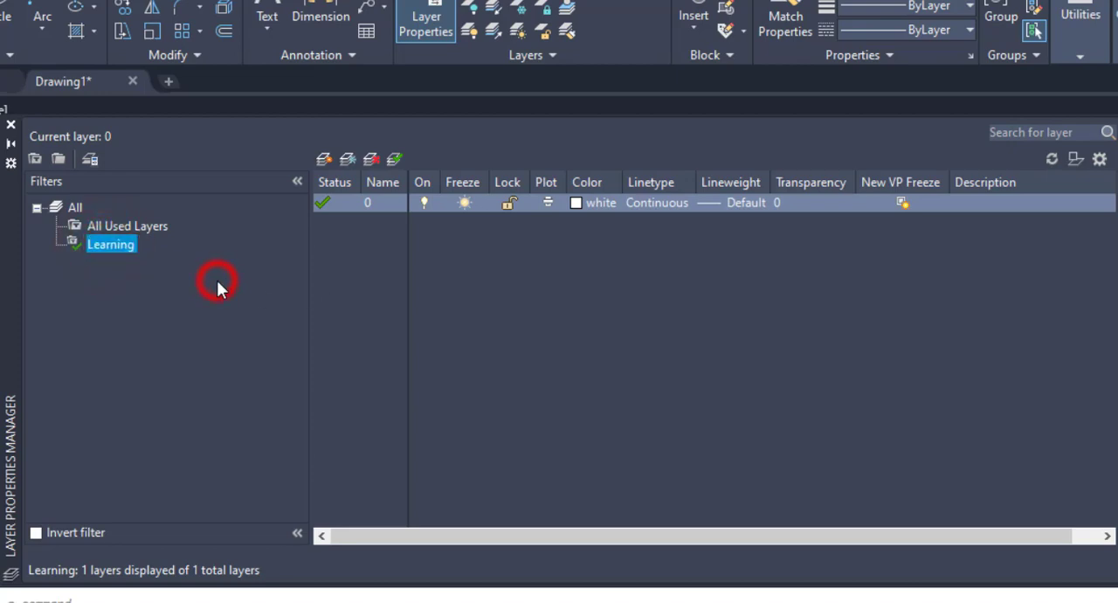
left_click(323, 160)
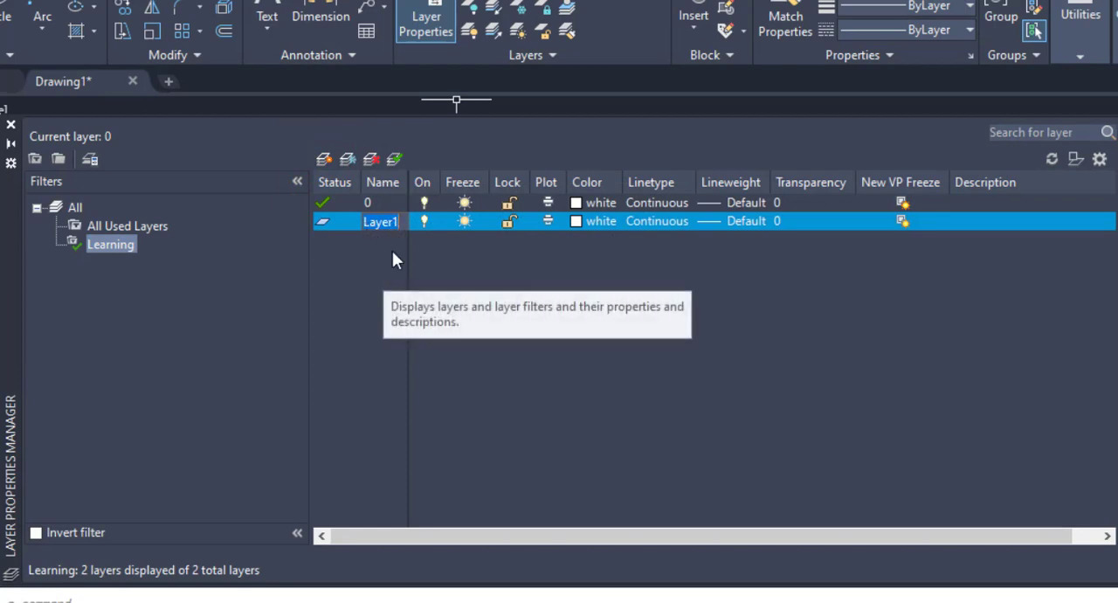
left_click(392, 252)
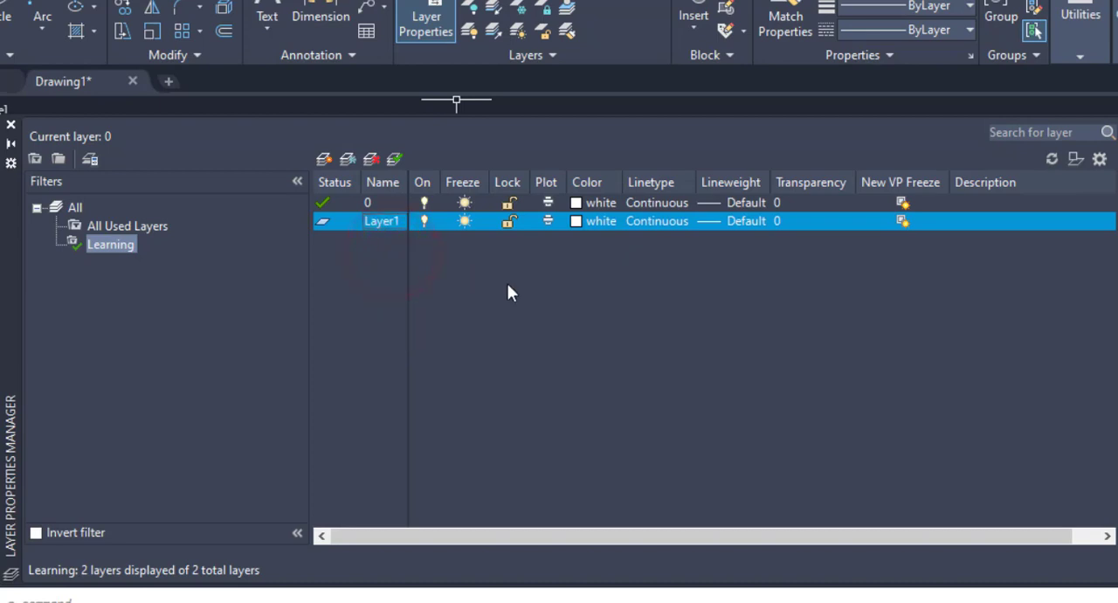
Step: Set the colour of Layer1 to magenta, index color 6
left_click(576, 220)
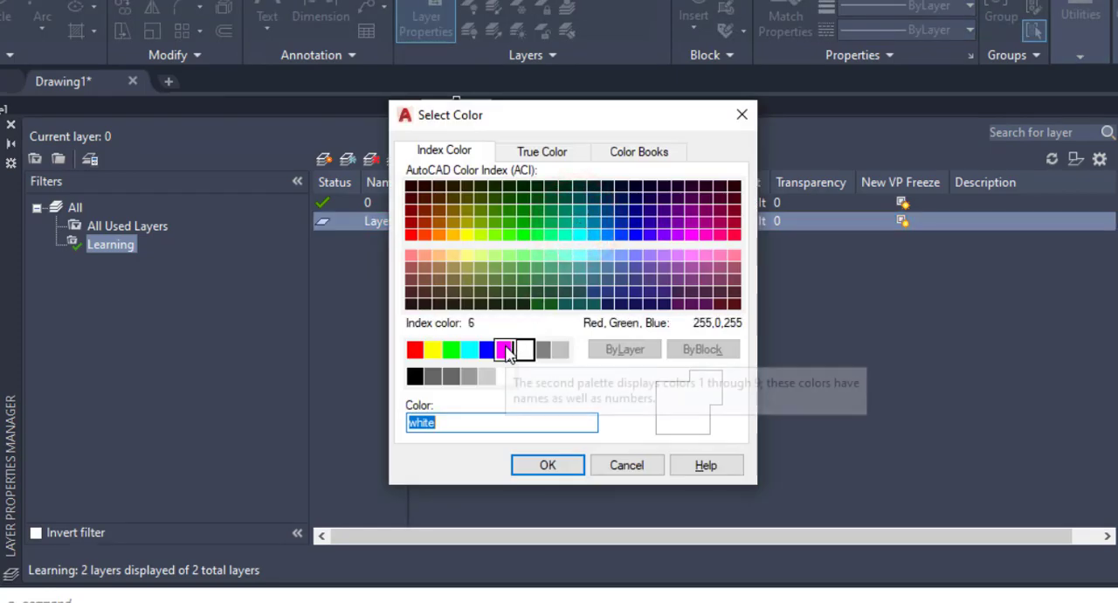
left_click(504, 349)
left_click(544, 465)
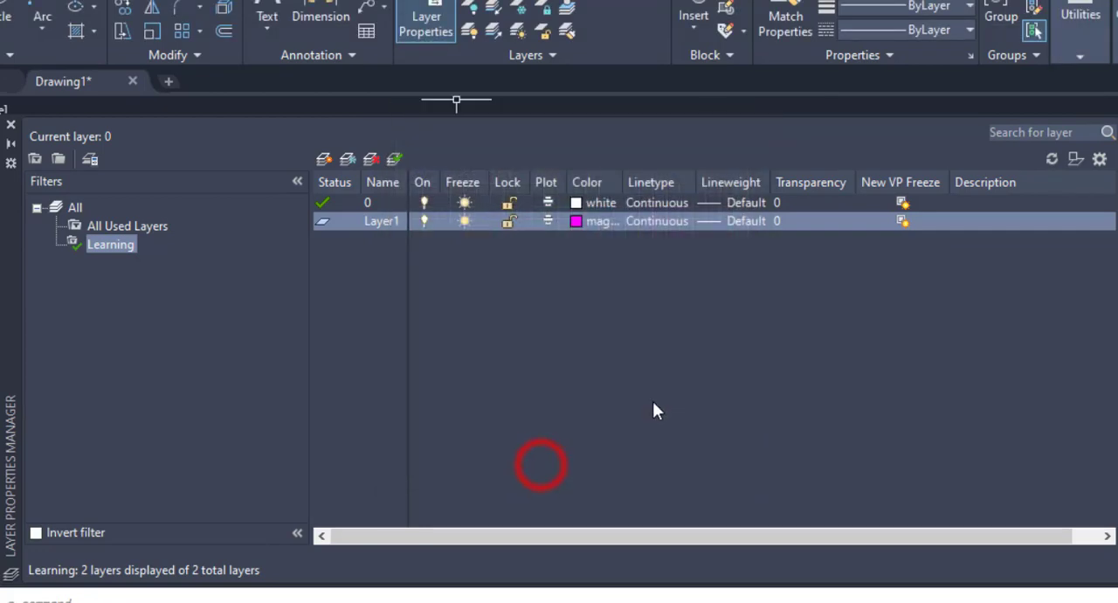
Step: Load the ISO dash linetype ACAD_ISO02W100 from acadiso.lin and select it for Layer1
left_click(653, 220)
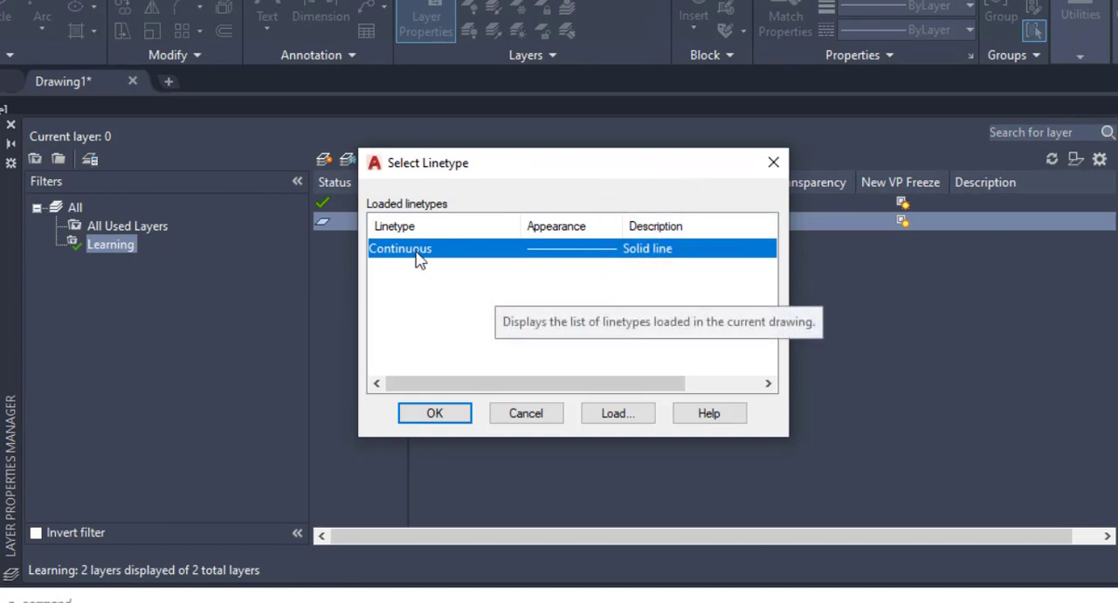
left_click_drag(553, 174, 561, 149)
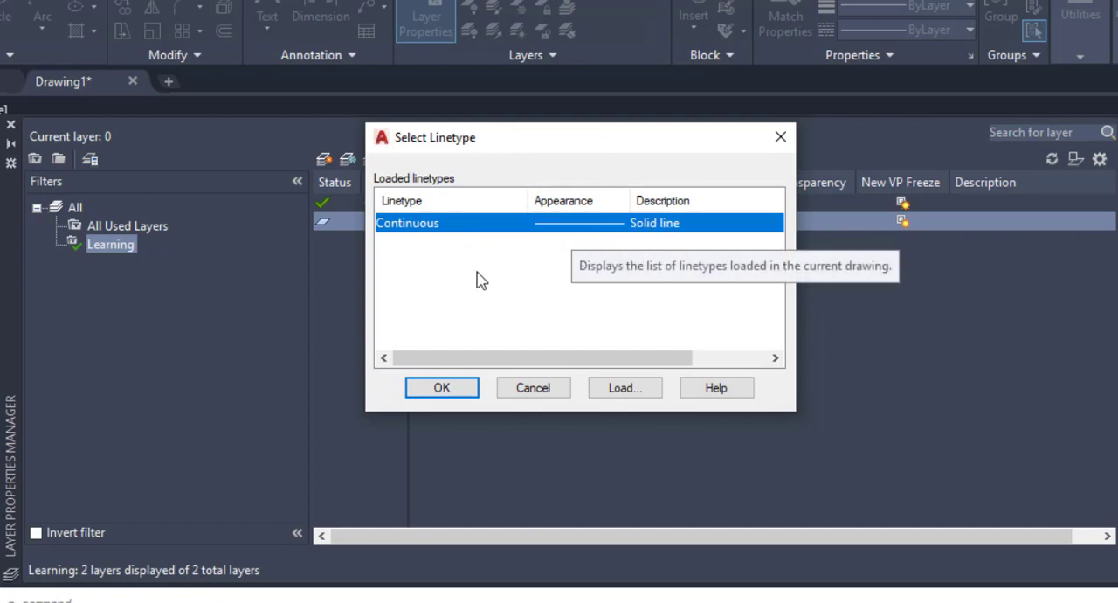
left_click(627, 388)
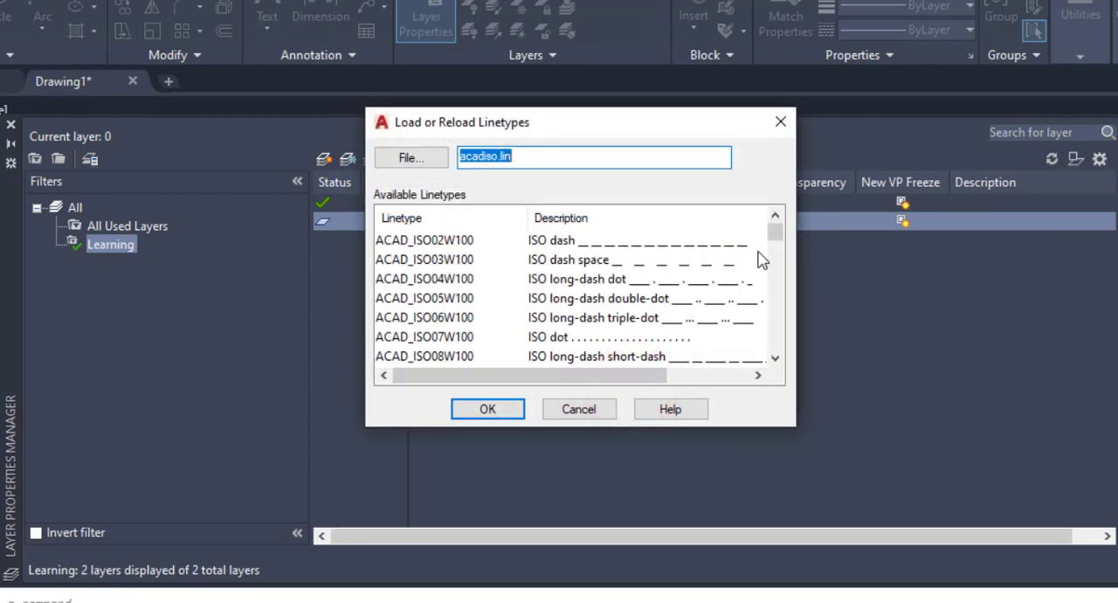
left_click(776, 236)
mouse_move(776, 235)
left_mouse_down()
mouse_move(775, 370)
mouse_move(773, 239)
left_mouse_up()
left_click(409, 159)
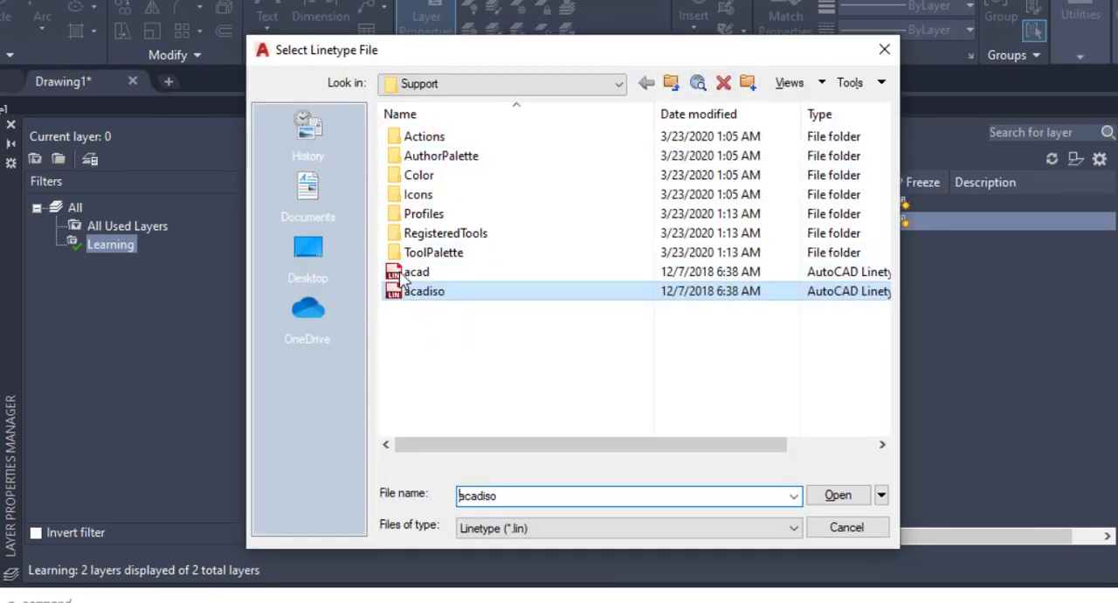
left_click(840, 528)
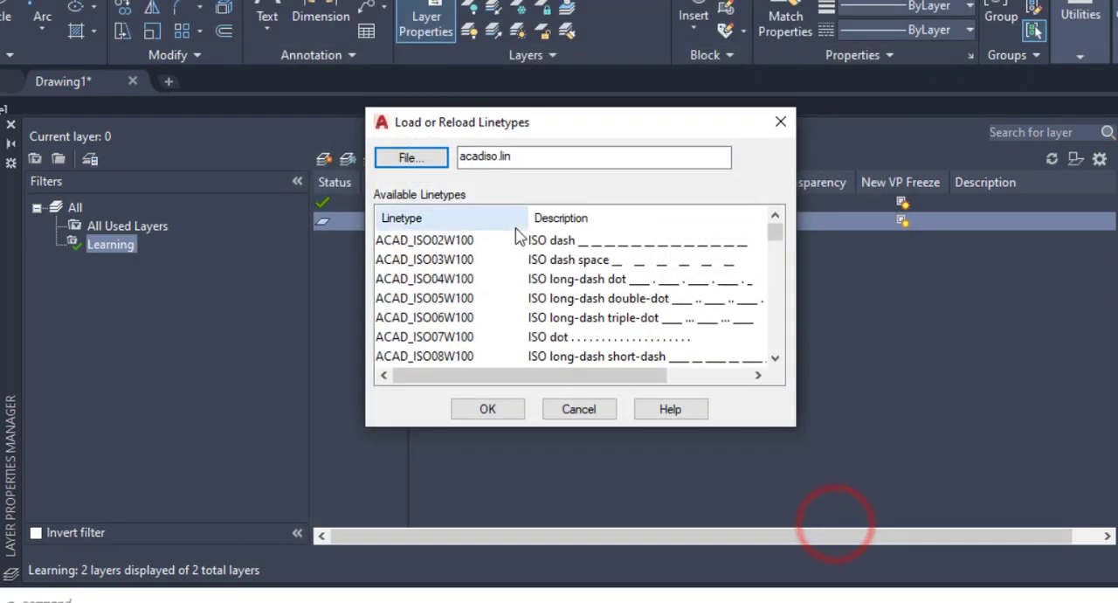
left_click(426, 245)
left_click(426, 247)
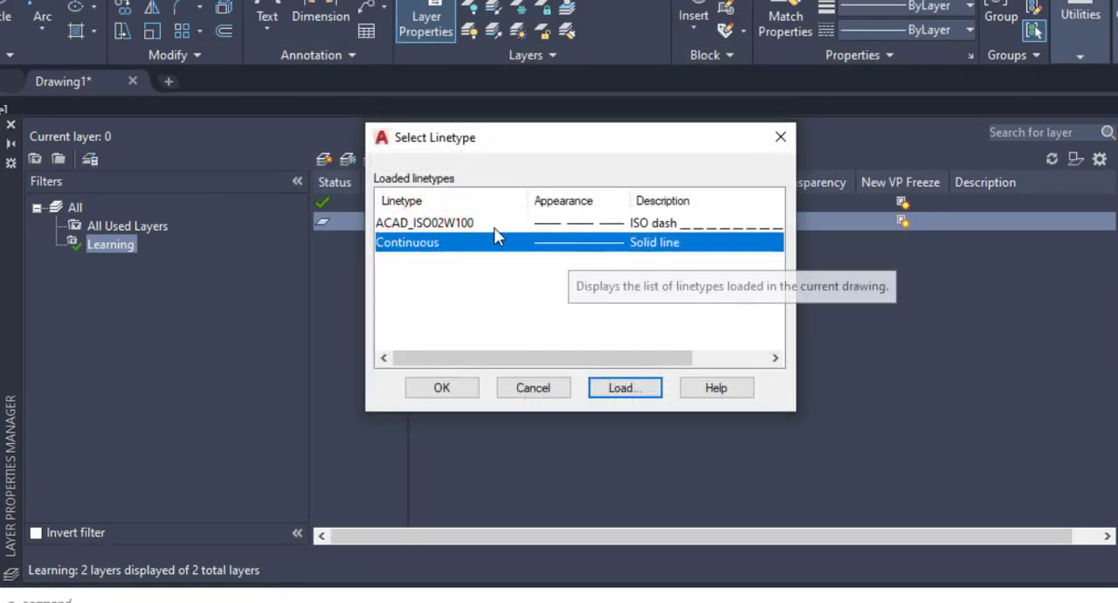
left_click(454, 224)
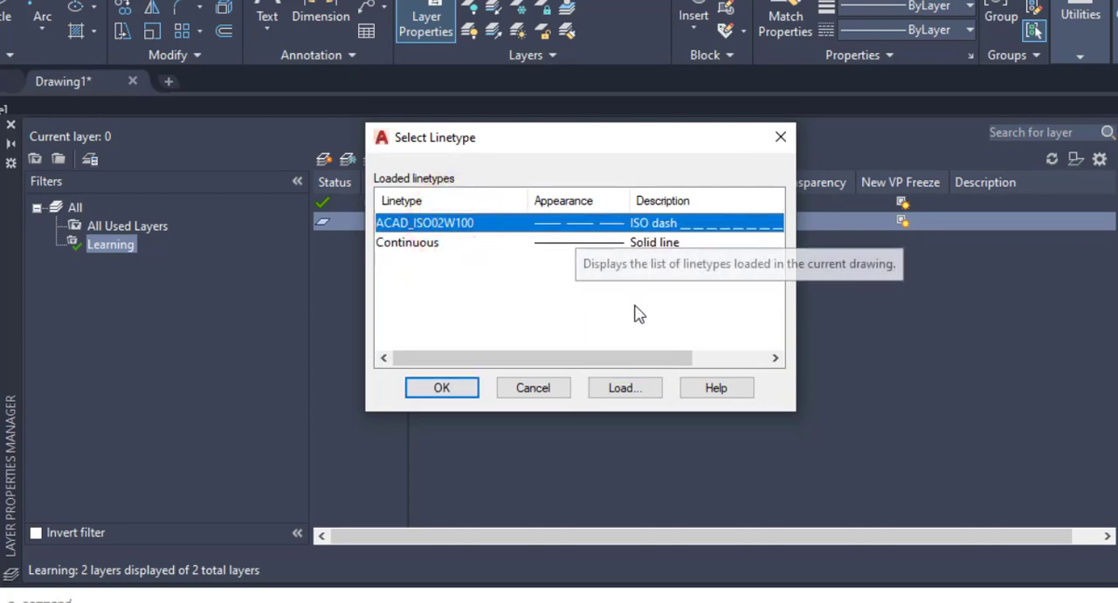
Step: Load all available linetypes from acadiso.lin, reloading ACAD_ISO02W100, and assign ACAD_ISO02W100 to Layer1
left_click(630, 390)
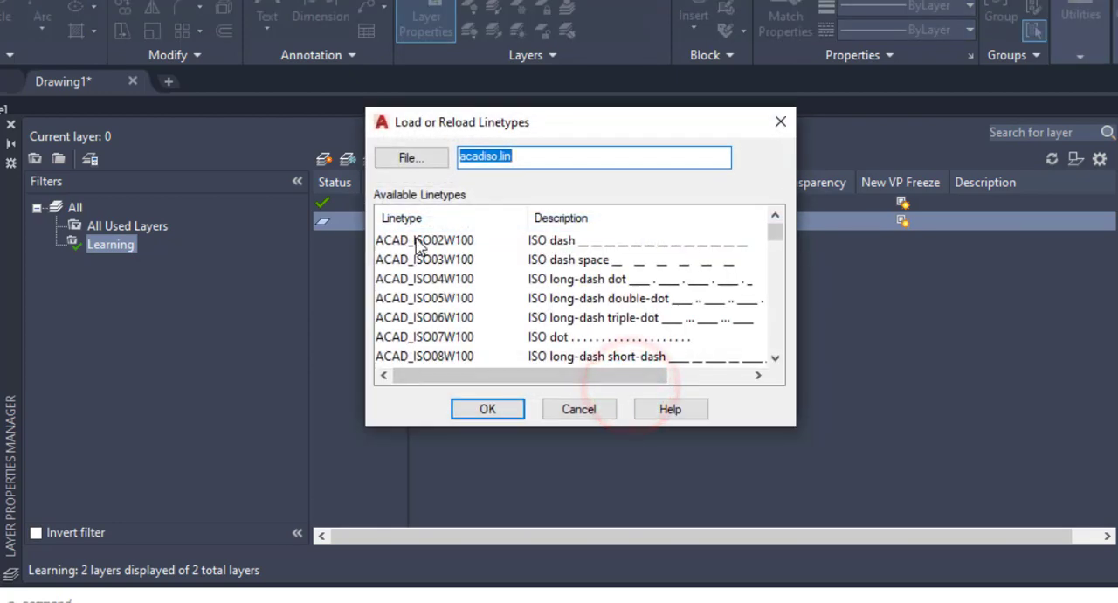
left_click(418, 241)
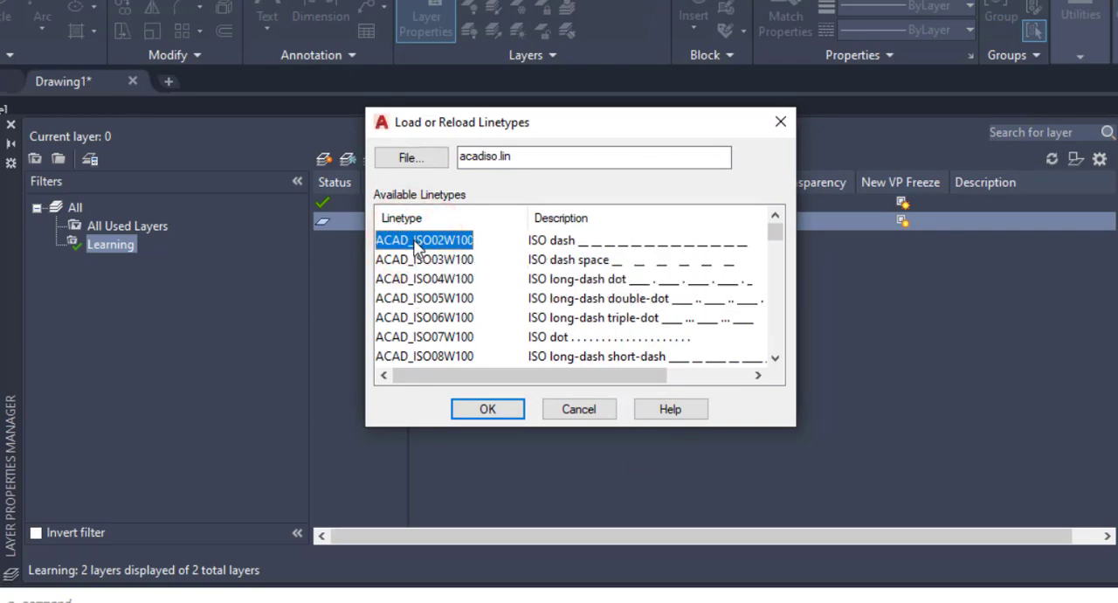
key("ctrl+a")
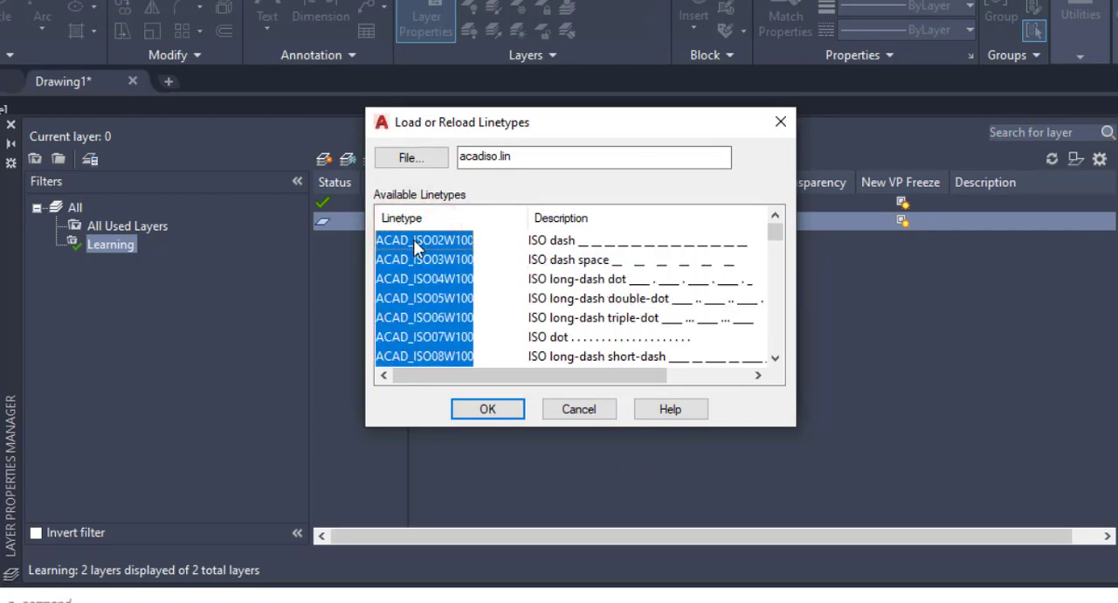
left_click_drag(775, 232, 758, 368)
left_click(493, 408)
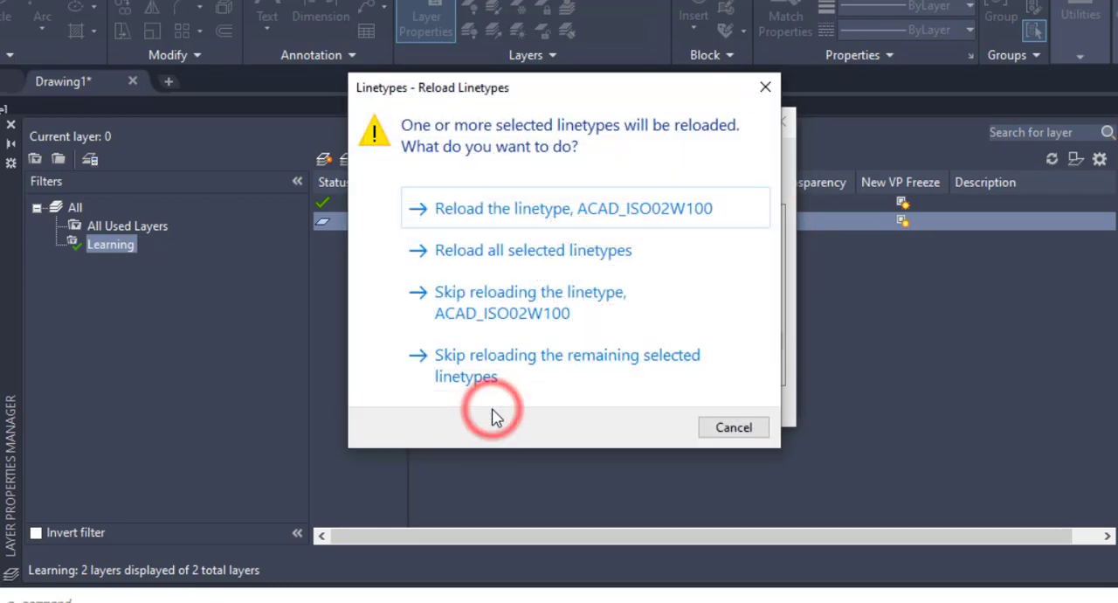
left_click(610, 219)
left_click_drag(774, 218, 777, 331)
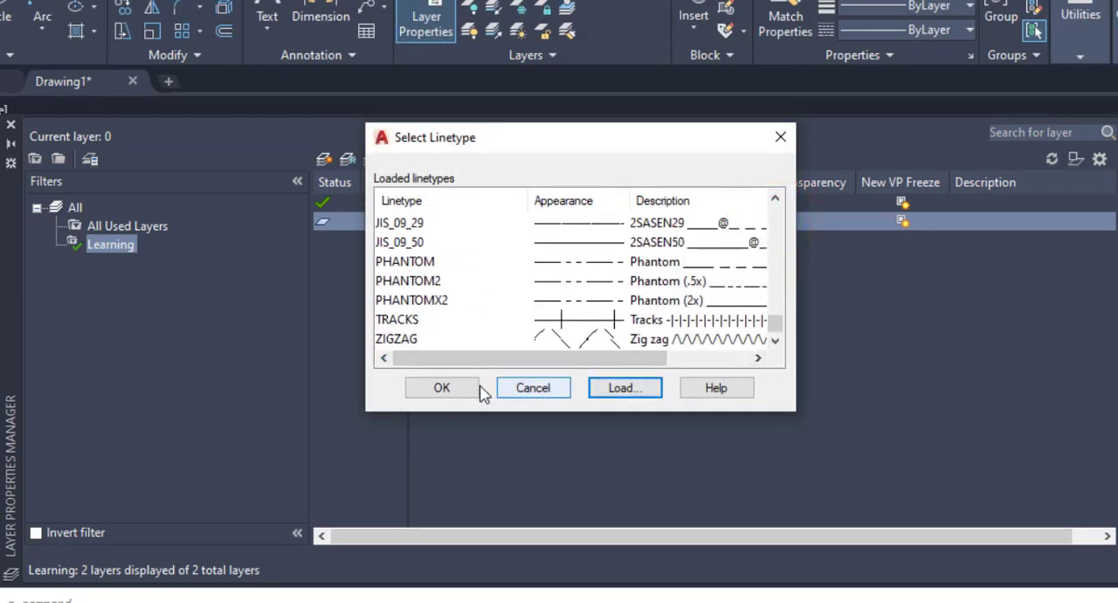
left_click(444, 387)
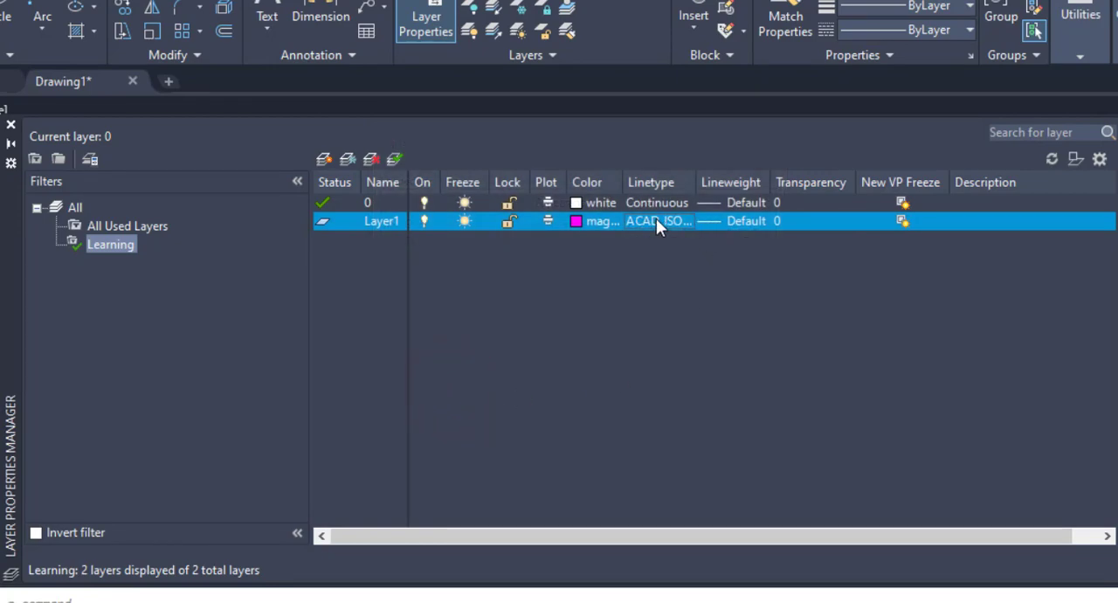
Step: Review the loaded linetypes for Layer1, keep ACAD_ISO02W100, and widen the Linetype column
left_click(656, 220)
left_click_drag(778, 214, 775, 340)
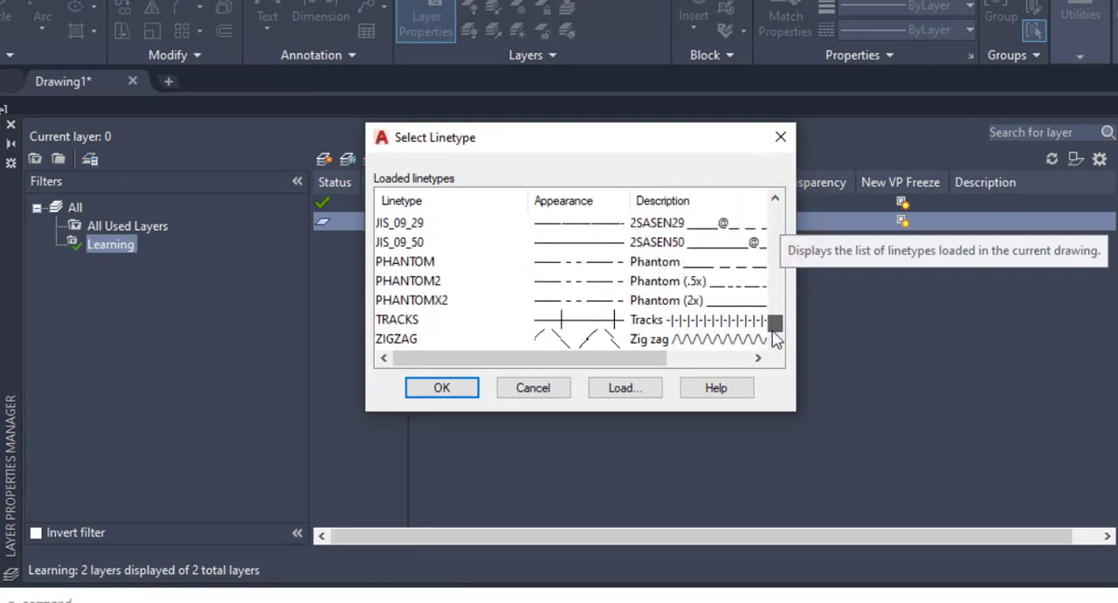
left_click(444, 387)
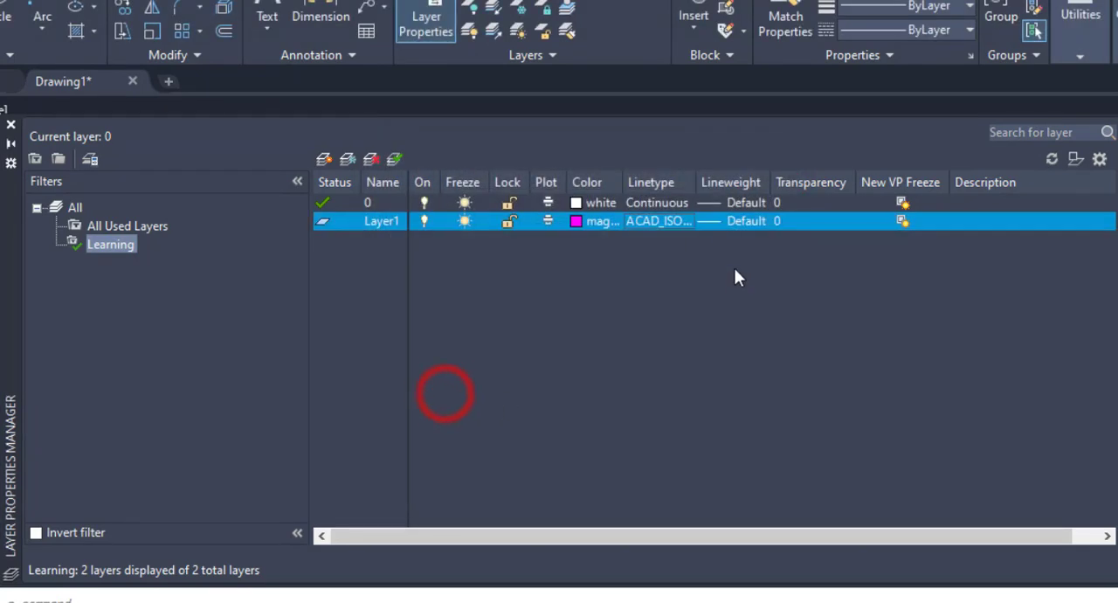
left_click_drag(697, 181, 732, 183)
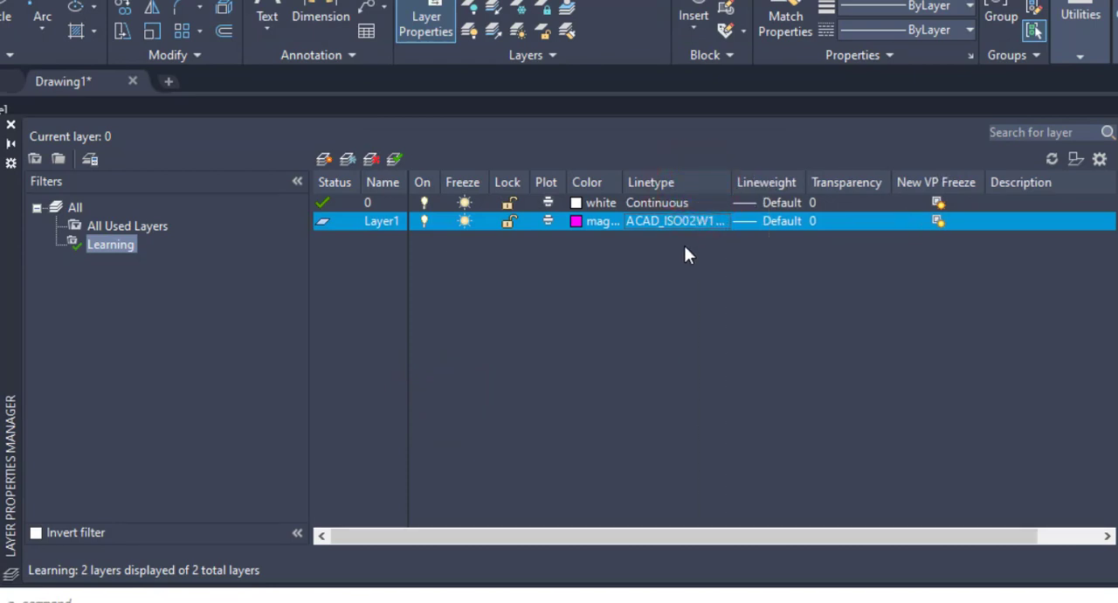
Step: Set the lineweight of Layer1 to 0.30 mm
left_click(750, 220)
mouse_move(687, 210)
left_mouse_down()
mouse_move(677, 306)
mouse_move(679, 224)
left_mouse_up()
left_click(506, 316)
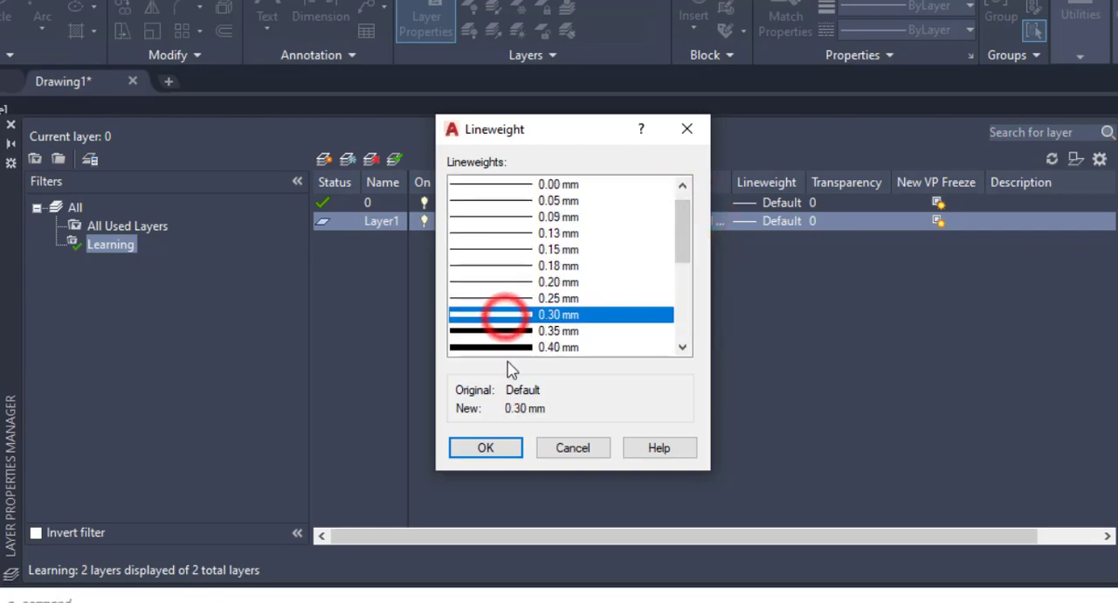
left_click(496, 450)
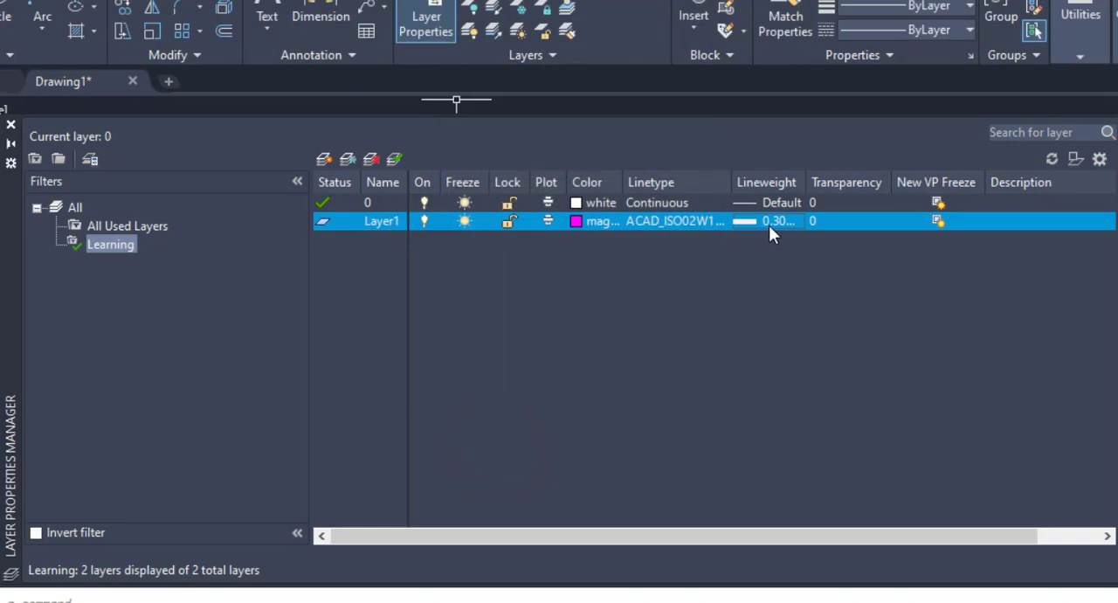
Step: Widen the Lineweight column and set the transparency of Layer1 to 50
left_click_drag(808, 183, 827, 183)
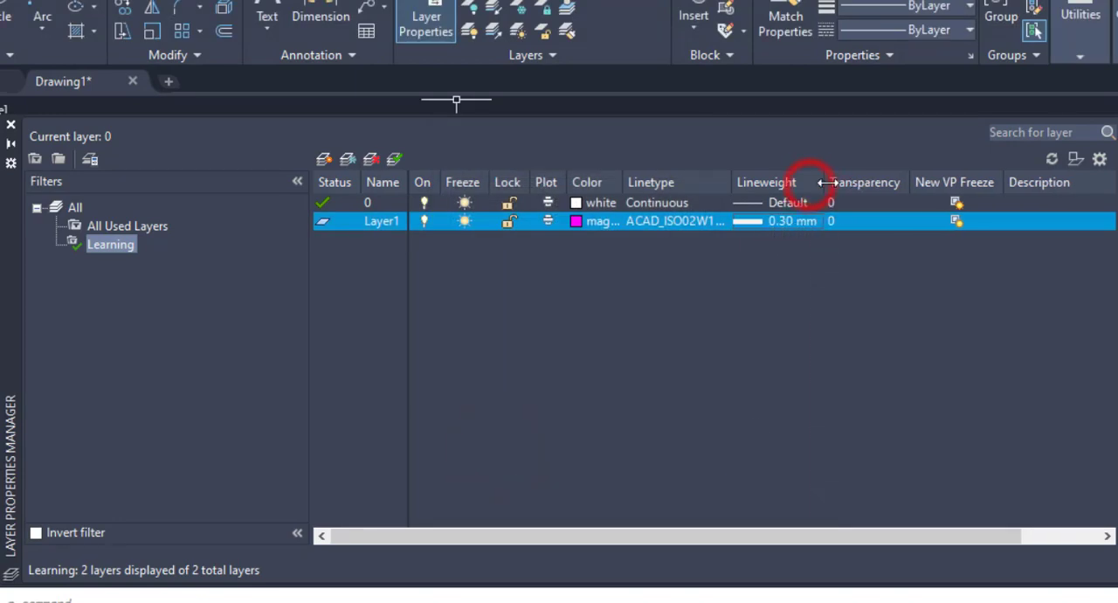
left_click(855, 222)
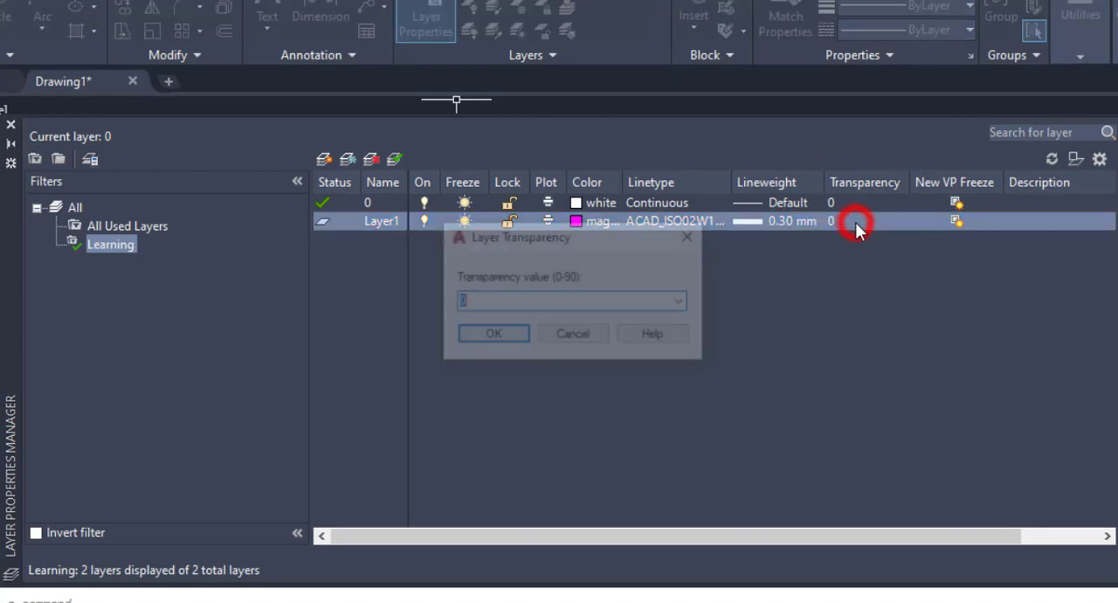
left_click(683, 301)
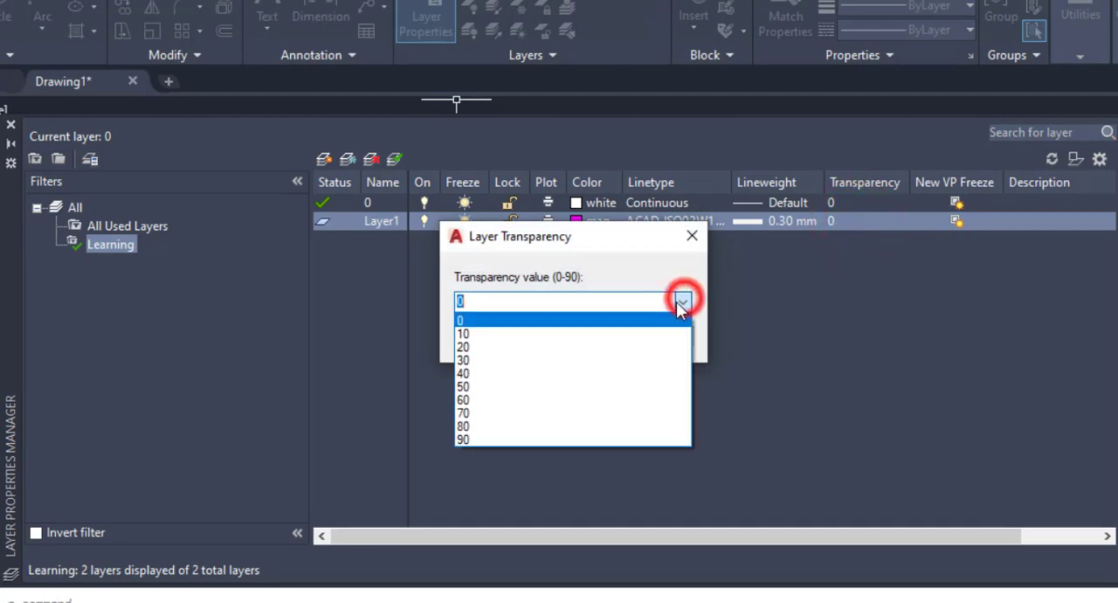
left_click(571, 387)
left_click(497, 337)
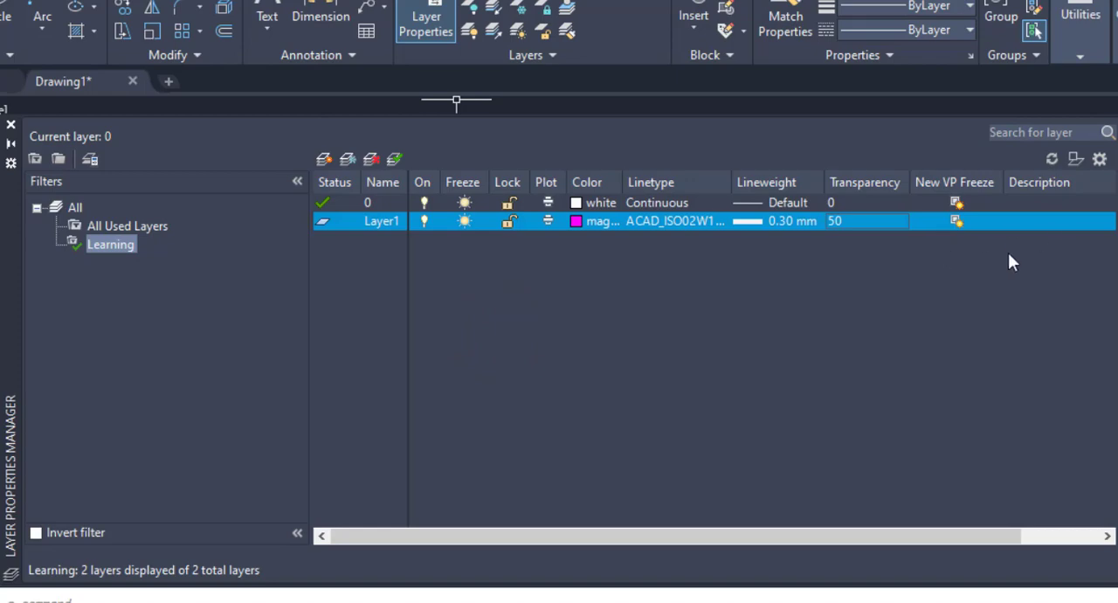
left_click(1027, 222)
left_click(965, 220)
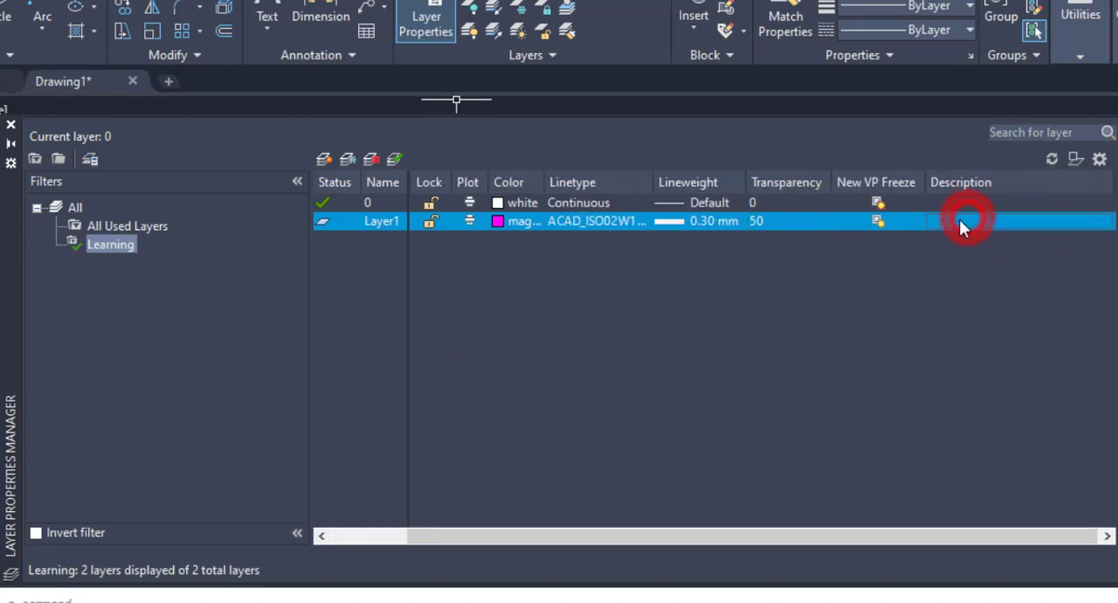
right_click(945, 219)
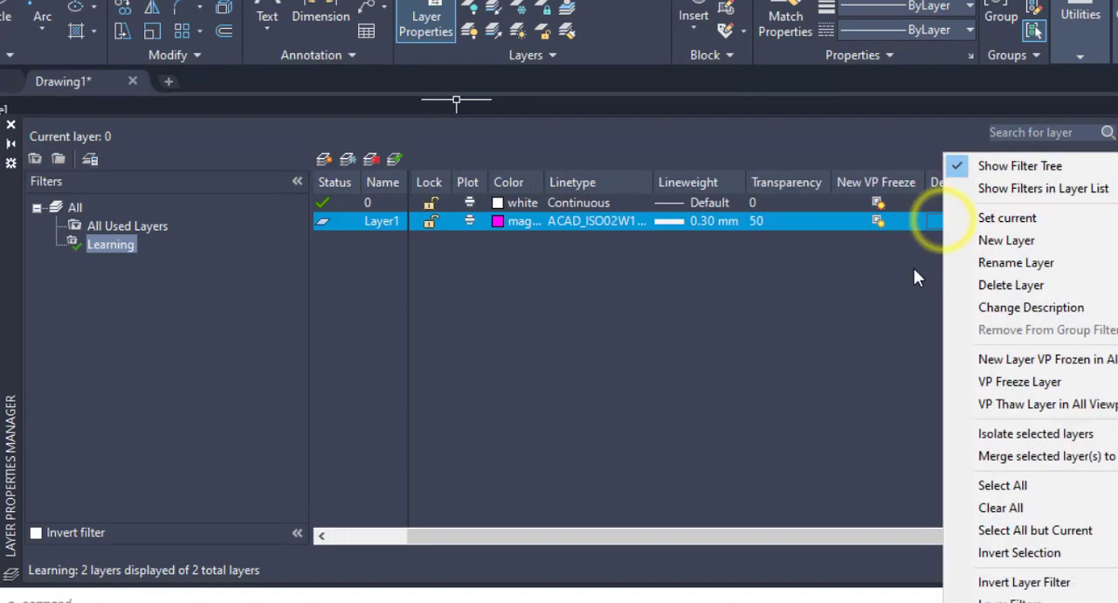
left_click(913, 269)
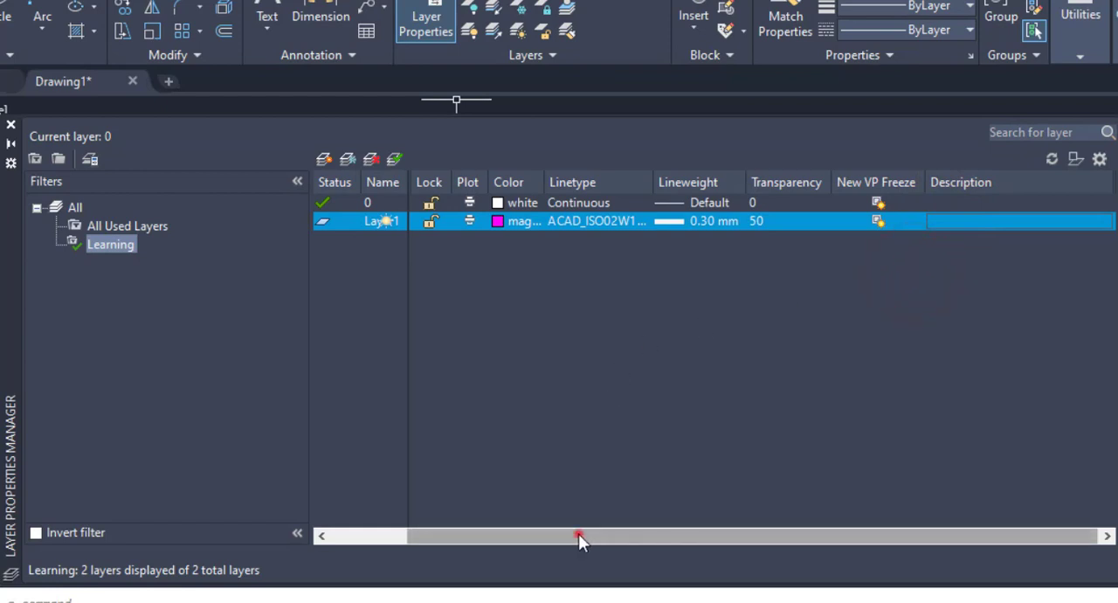
left_click_drag(578, 534, 465, 534)
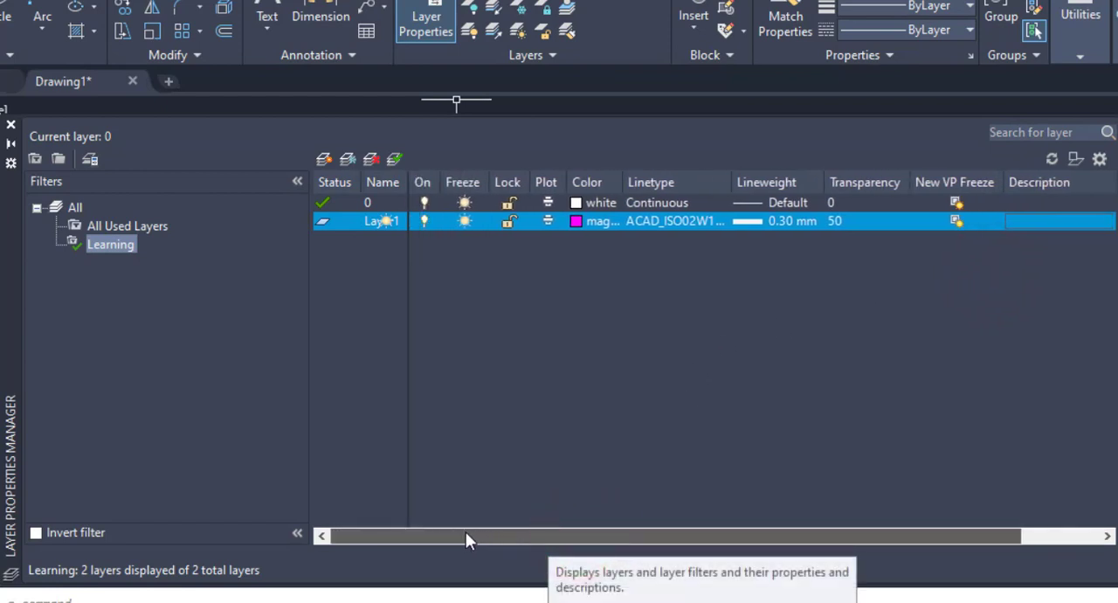
Step: Make Layer1 the current layer
left_click(375, 320)
left_click(503, 314)
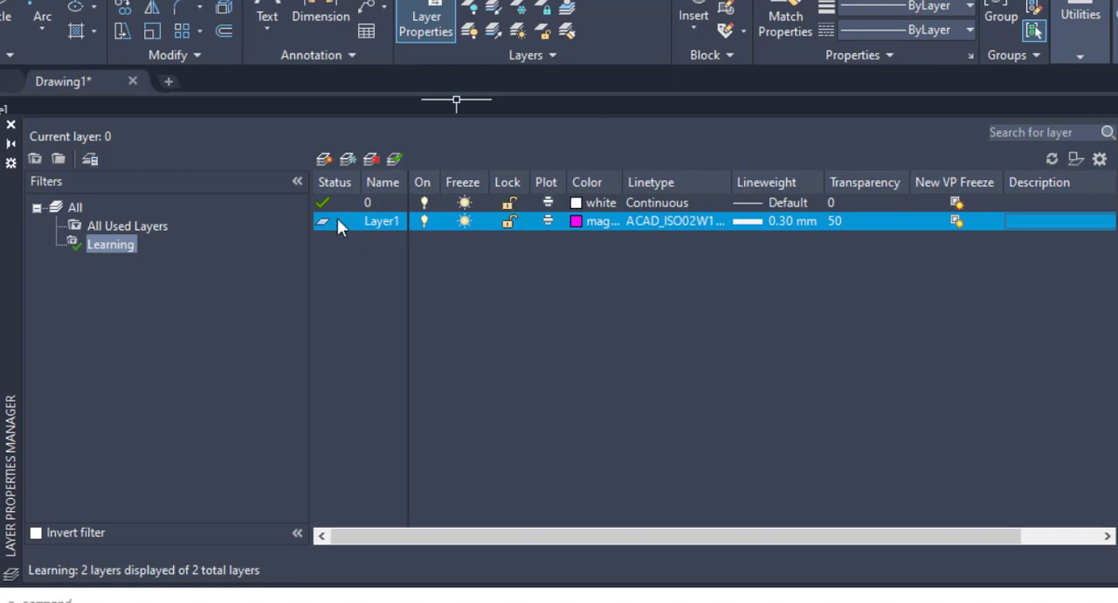
left_click(393, 161)
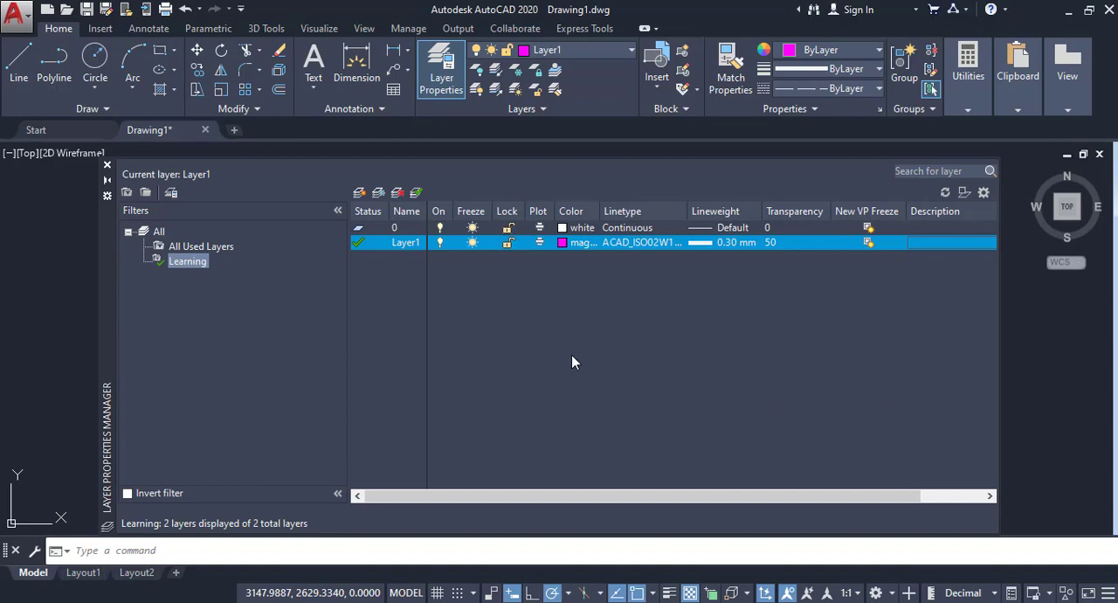
Step: Turn on auto-hide for the Layer Properties Manager and move the collapsed palette closer to the edge of the drawing area
left_click(107, 182)
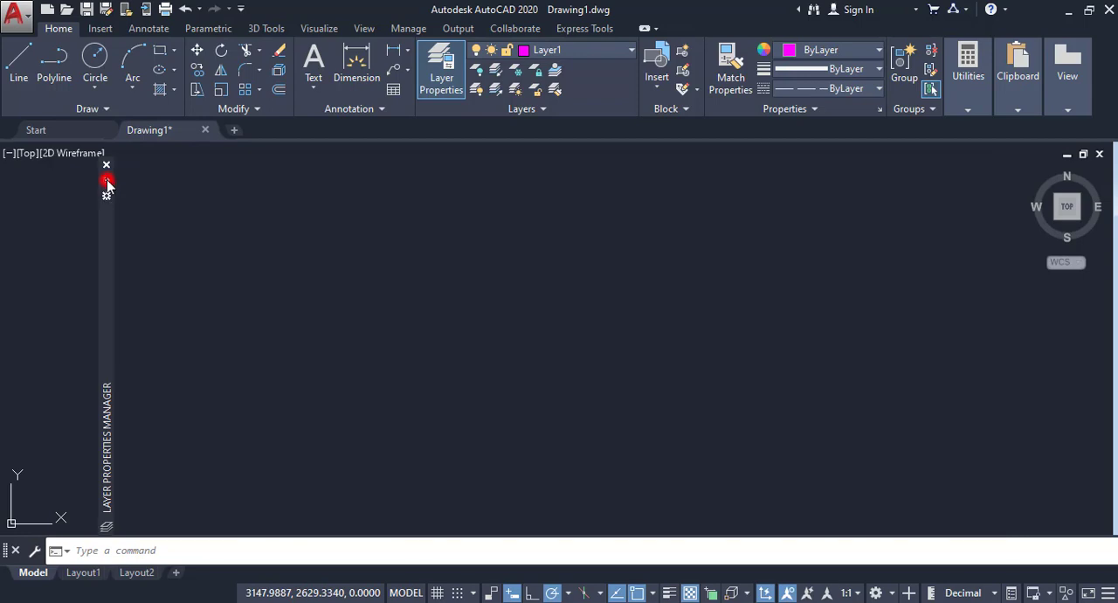
mouse_move(108, 237)
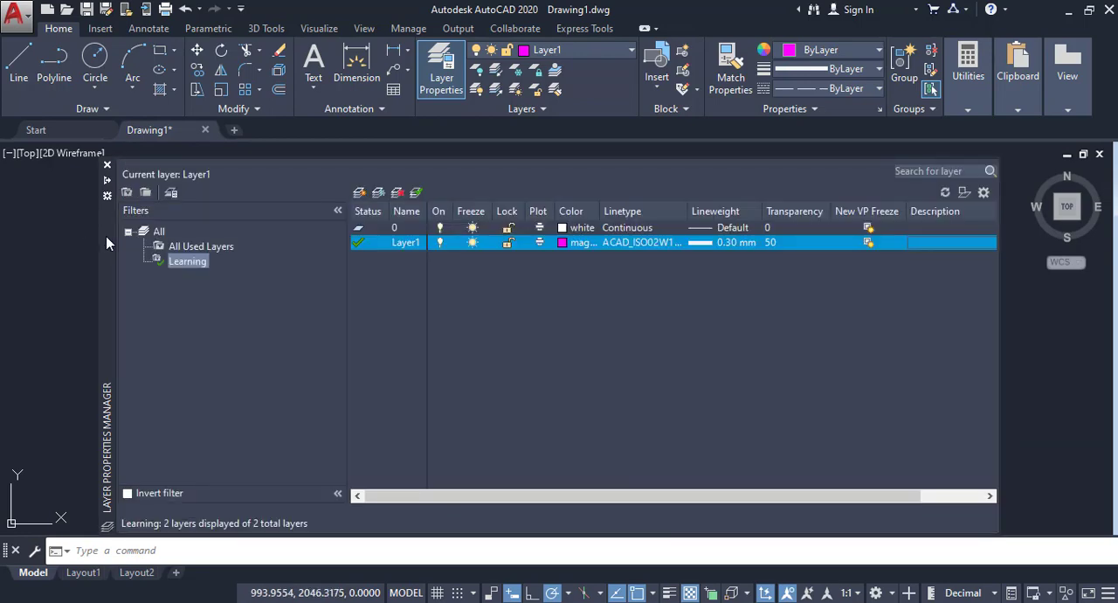
left_click(106, 235)
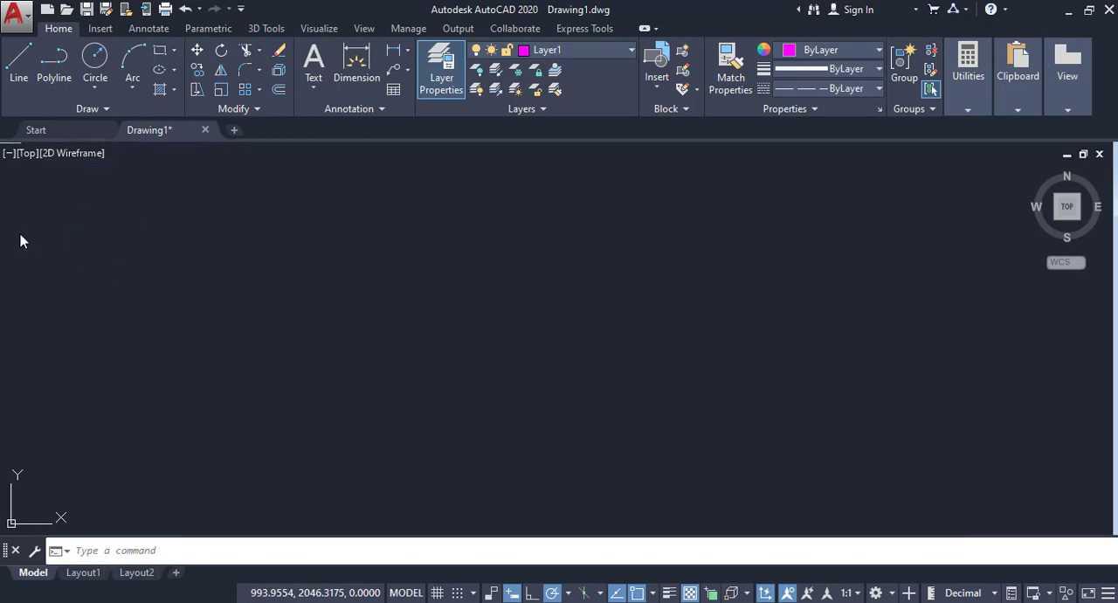
mouse_move(20, 240)
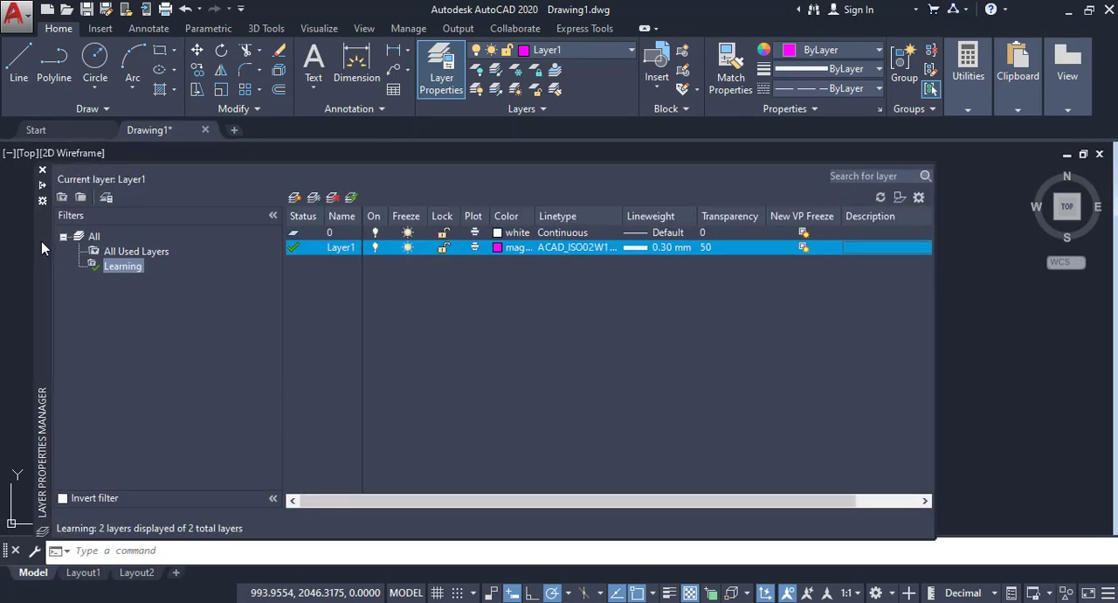
left_click(965, 278)
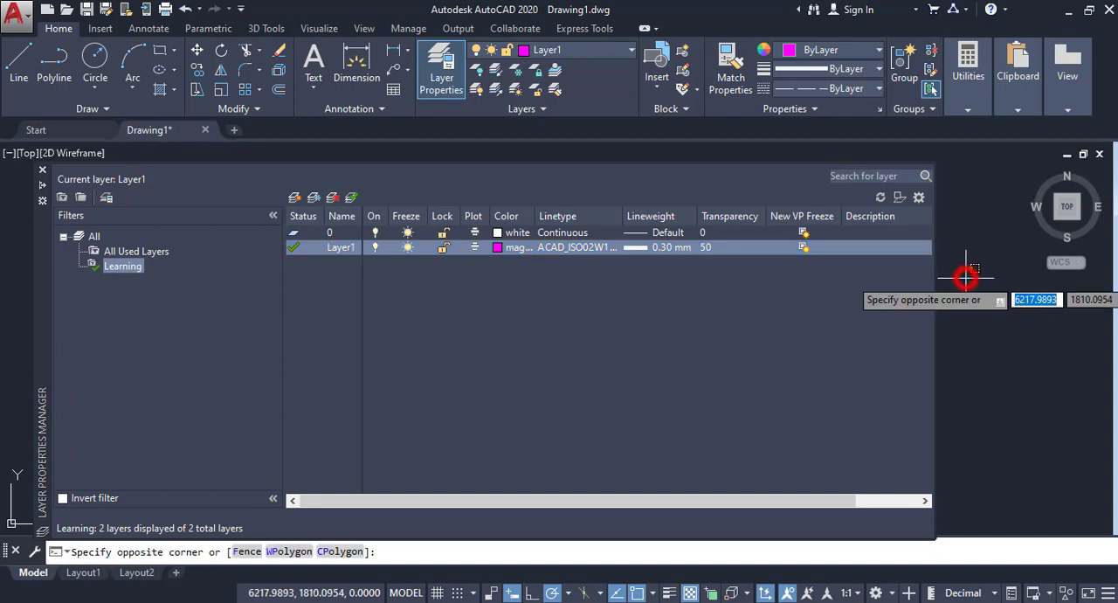
left_click(626, 350)
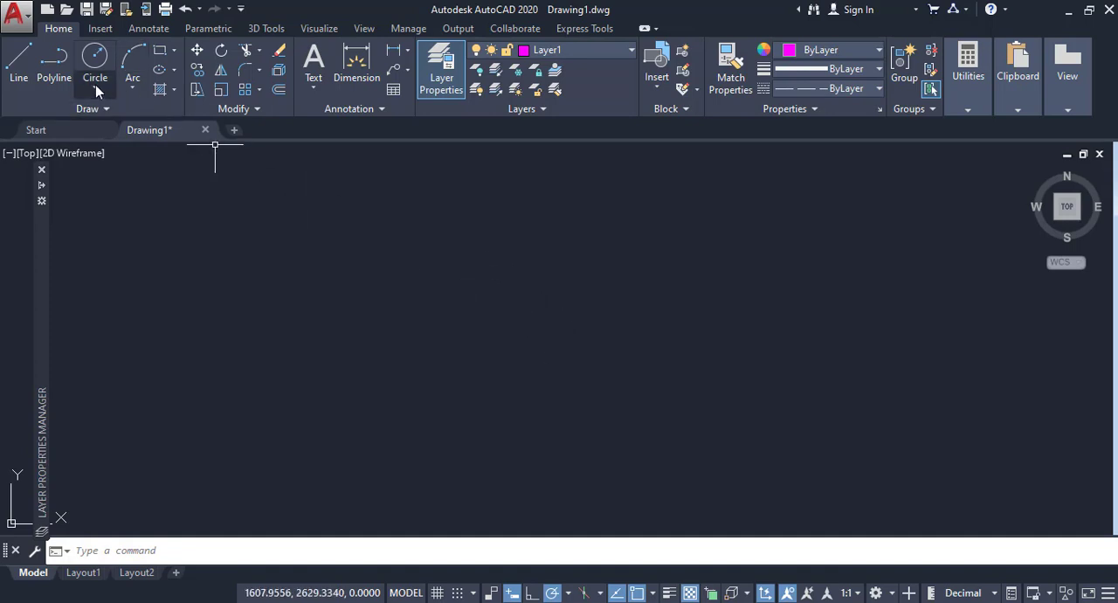
Step: Draw a circle with a radius of about 535 units on Layer1 in the middle of the drawing area
left_click(94, 55)
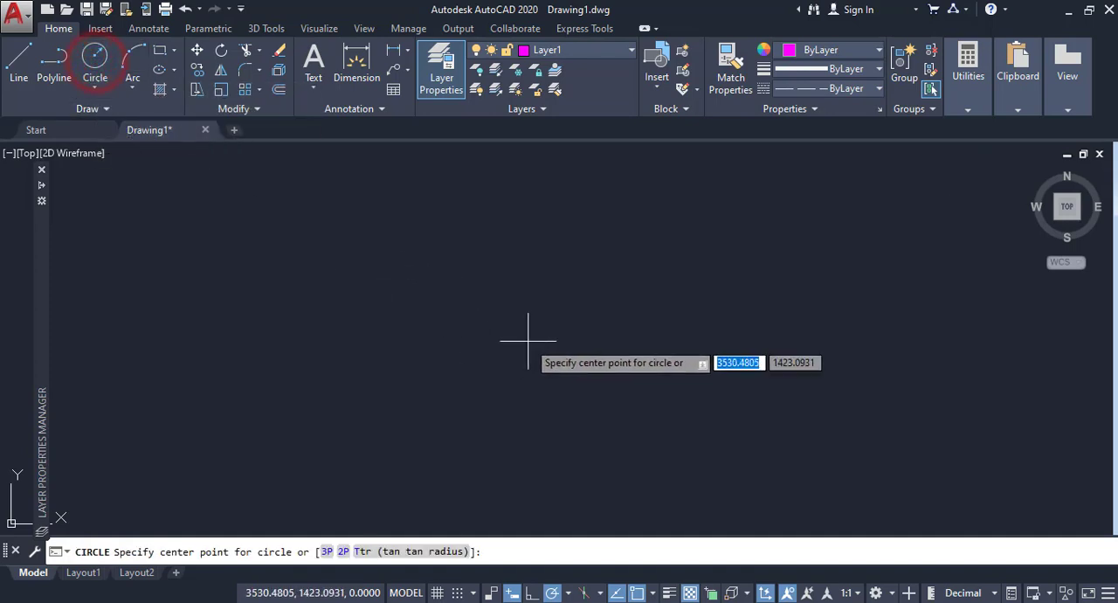
left_click(528, 365)
left_click(609, 334)
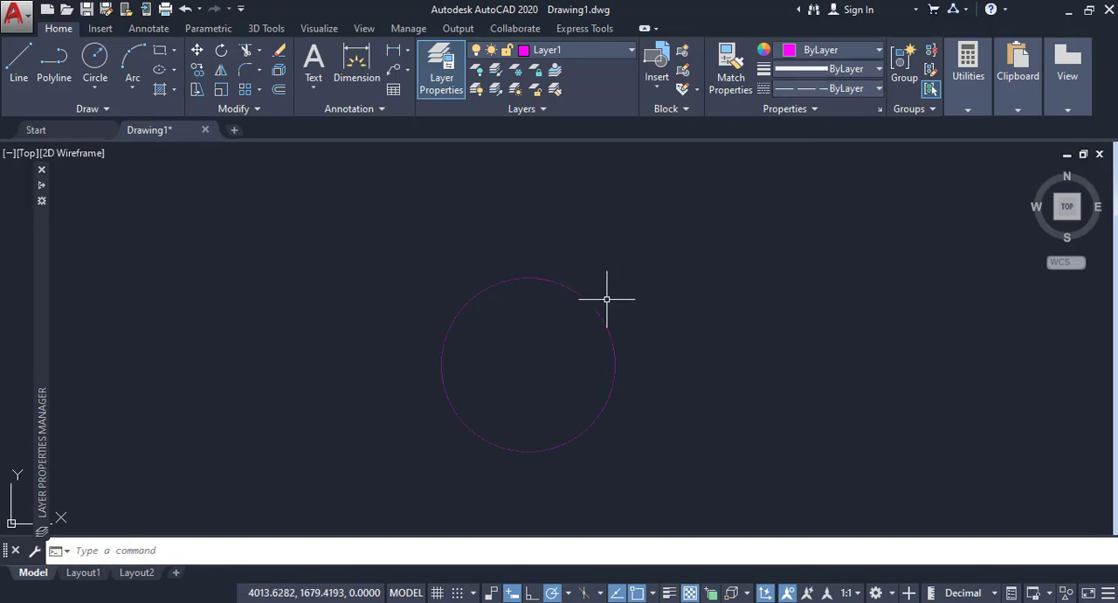
Step: Turn on the lineweight display to inspect the circle's line thickness
left_click(669, 593)
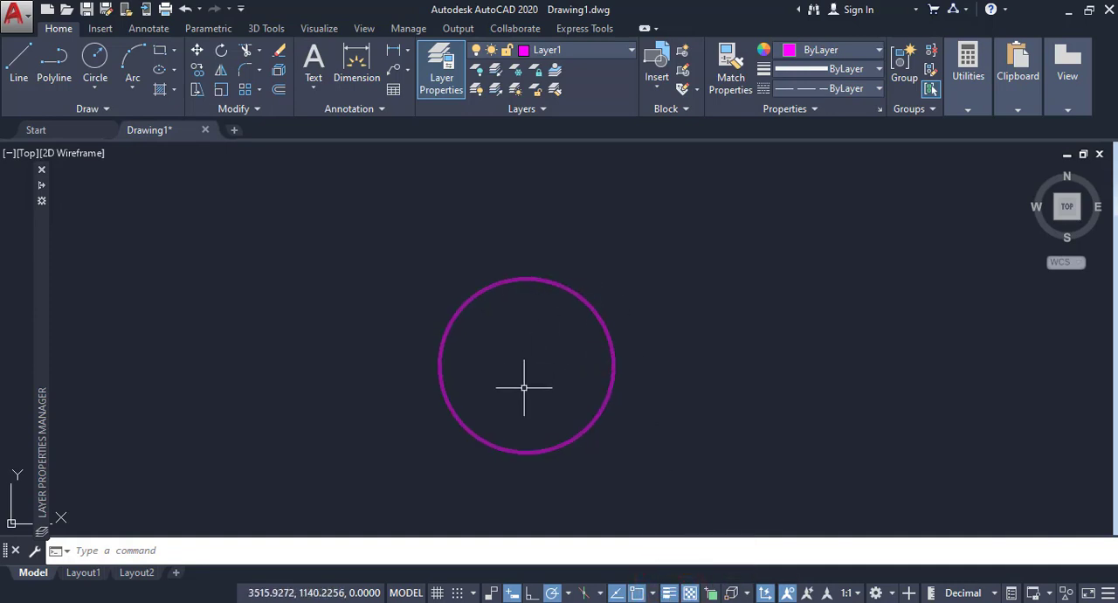
scroll(519, 385, "up", 2)
middle_click_drag(512, 379, 538, 367)
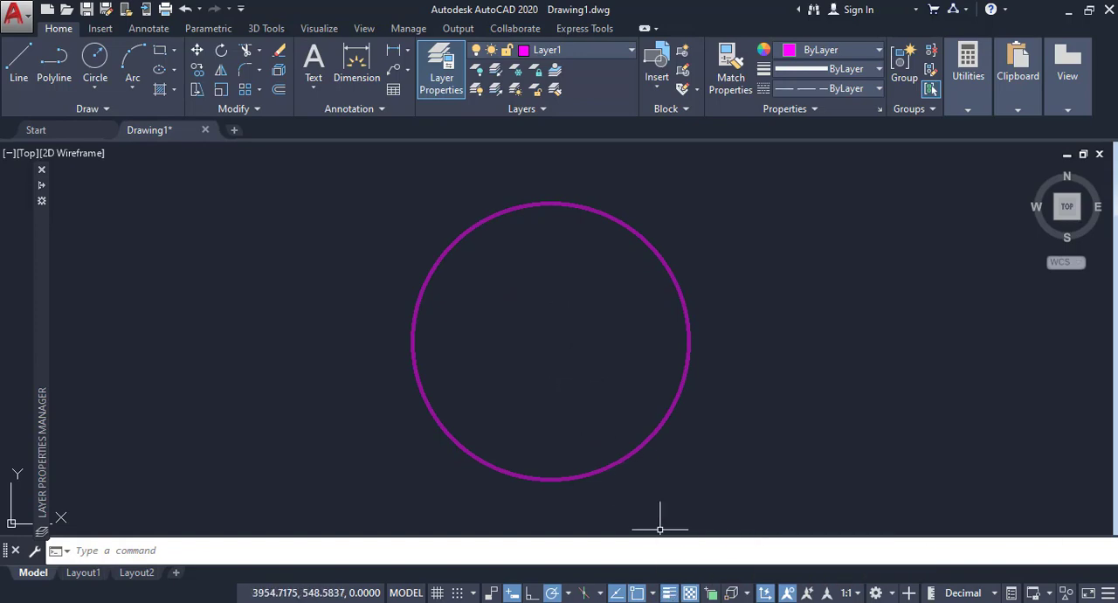
Step: Check the LineWeight entry in the status bar customization options
left_click(1107, 594)
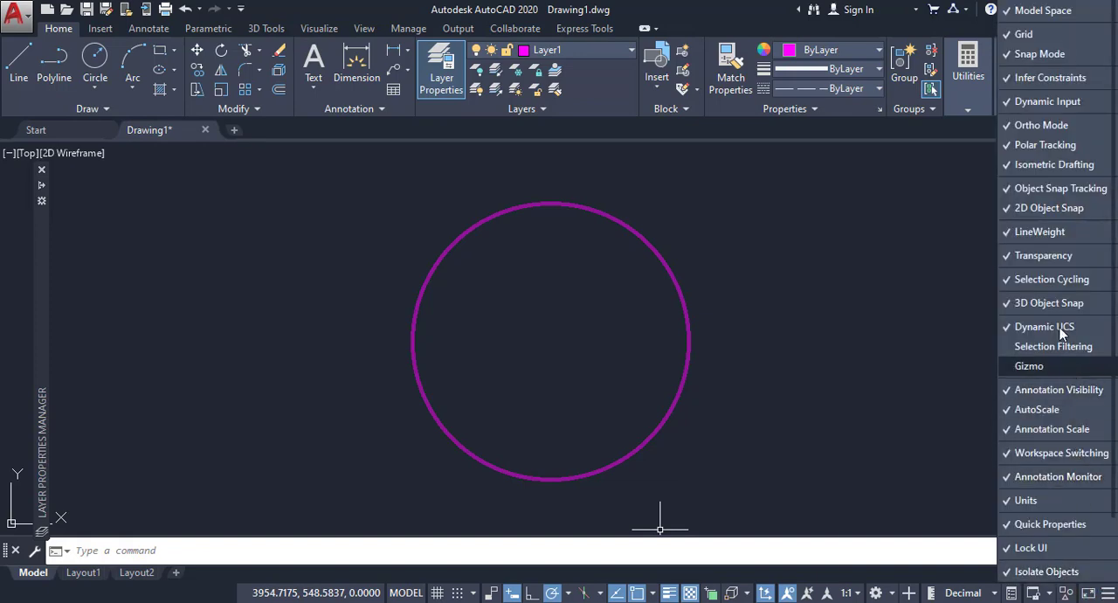
left_click(1033, 237)
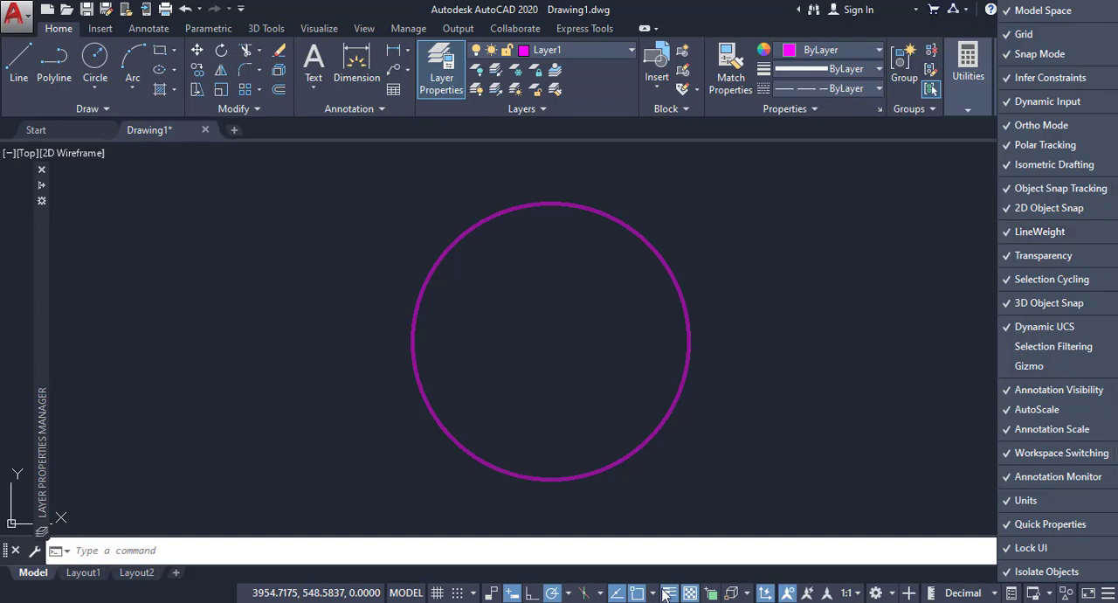
left_click(709, 510)
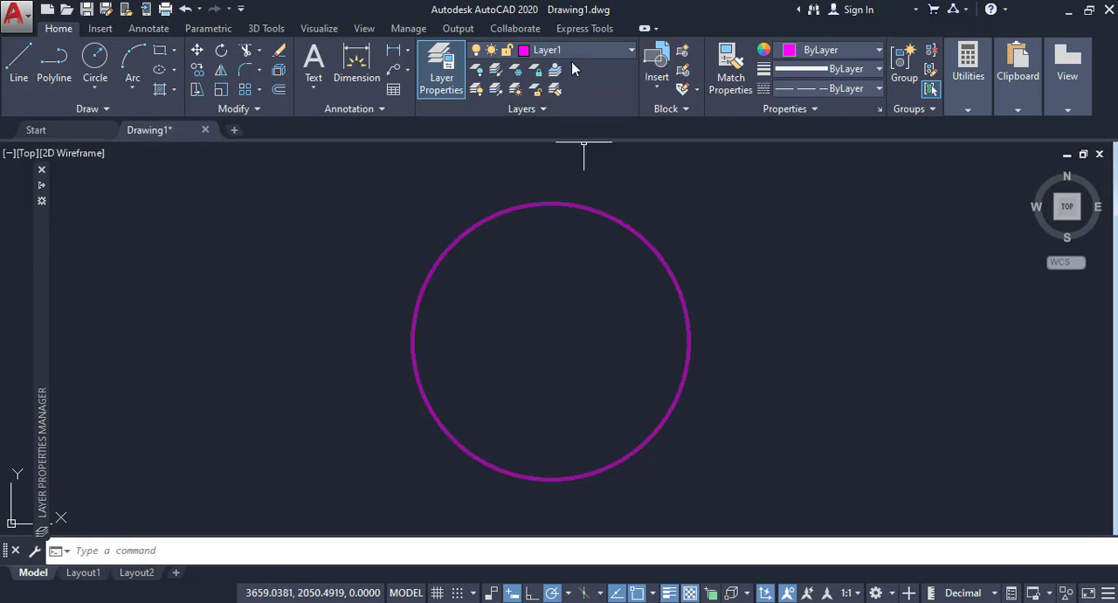
Step: Make layer 0 the current layer
middle_click_drag(733, 300, 640, 302)
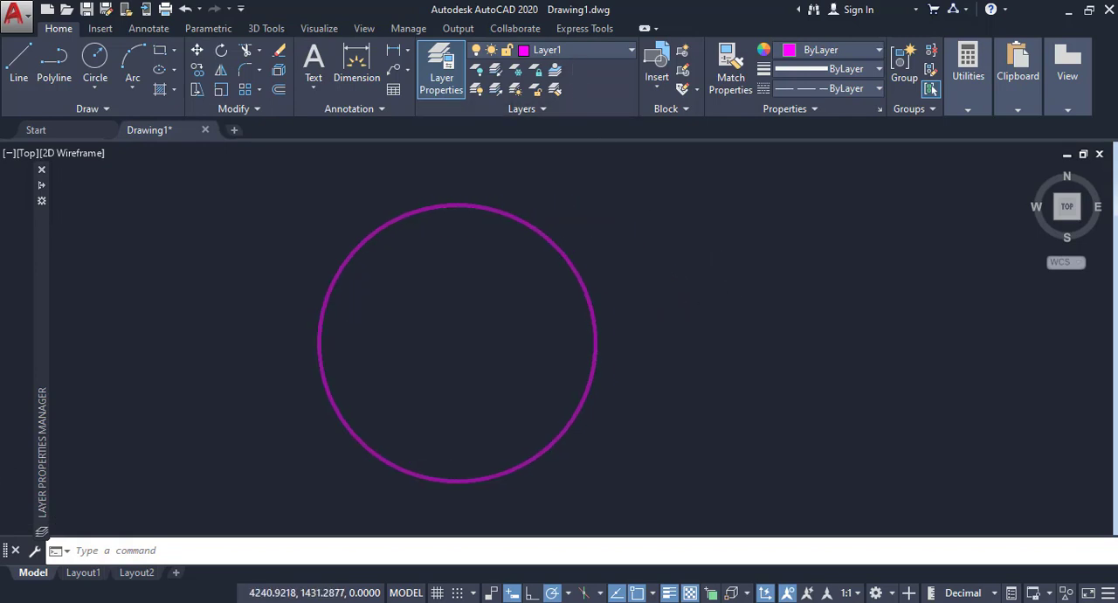
left_click(616, 58)
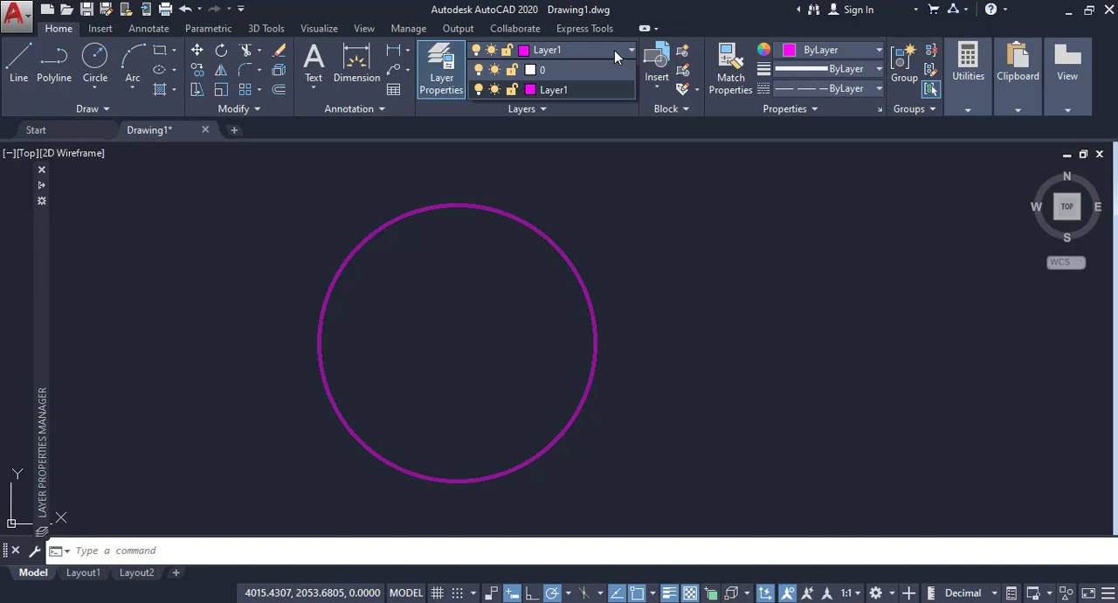
left_click(555, 71)
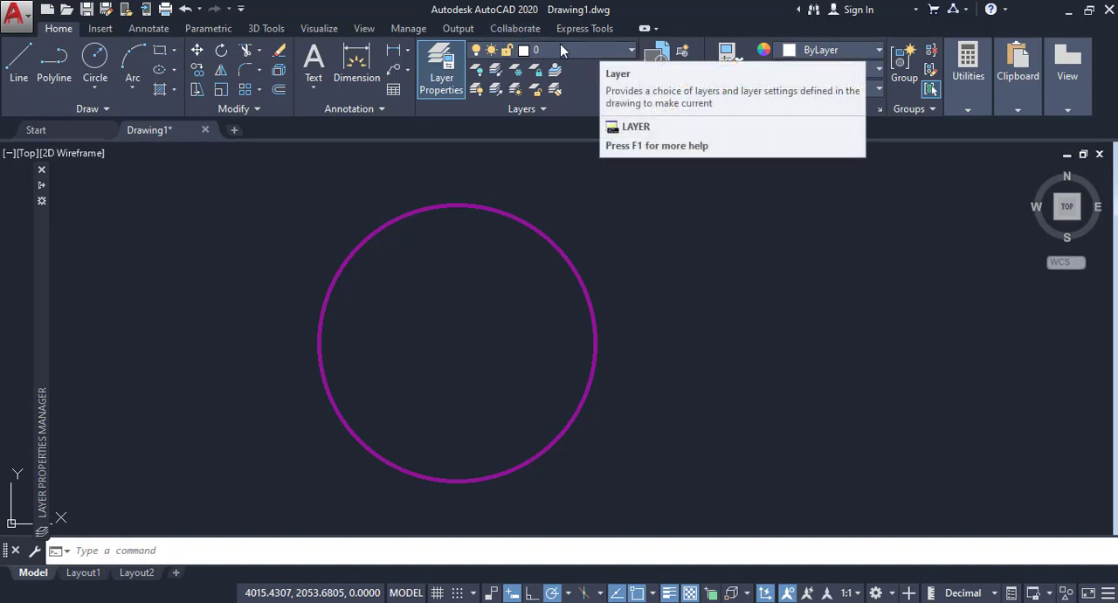
Step: Draw a larger circle on layer 0, concentric with and surrounding the magenta circle
middle_click_drag(654, 240, 596, 240)
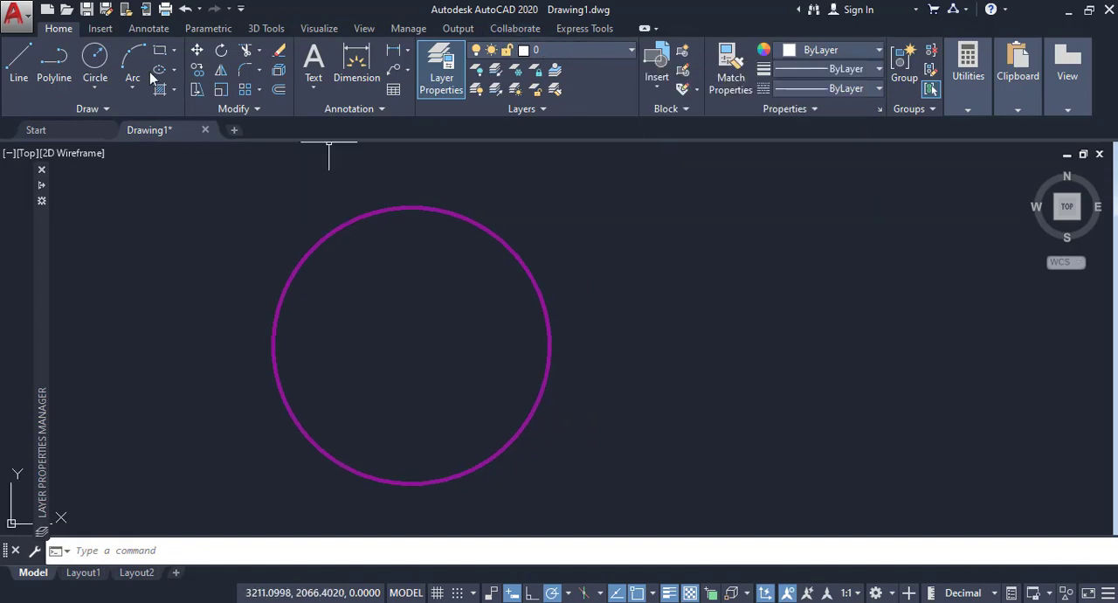
left_click(94, 56)
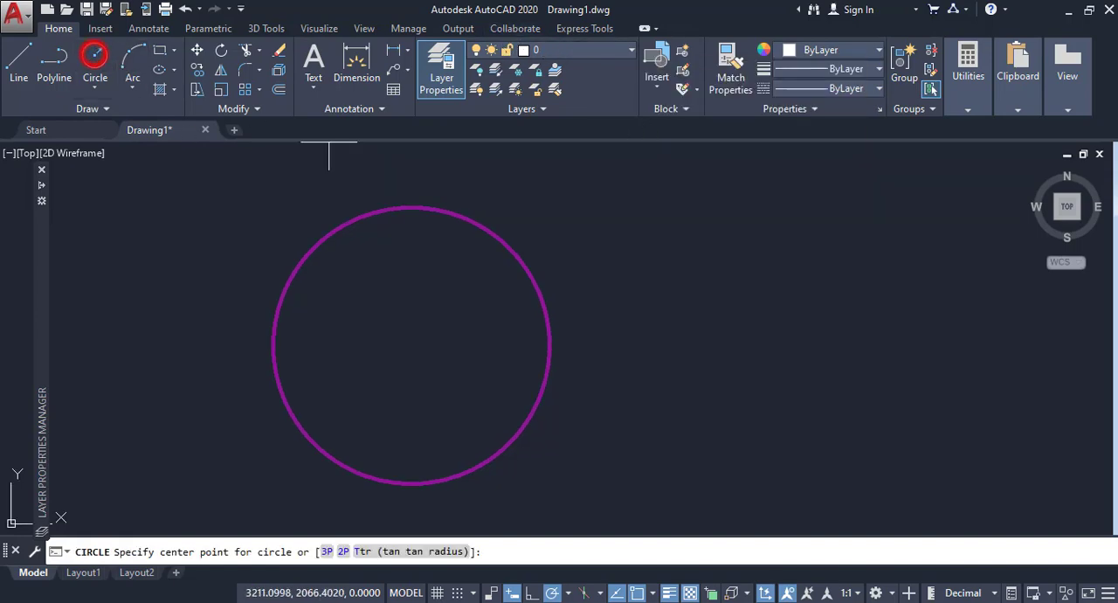
left_click(410, 344)
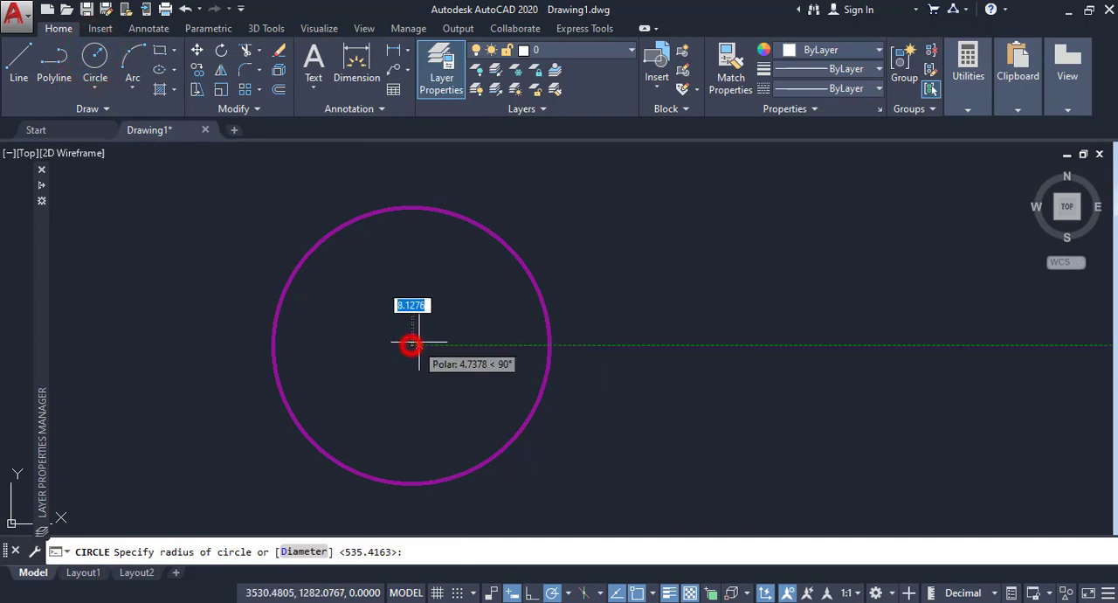
left_click(589, 309)
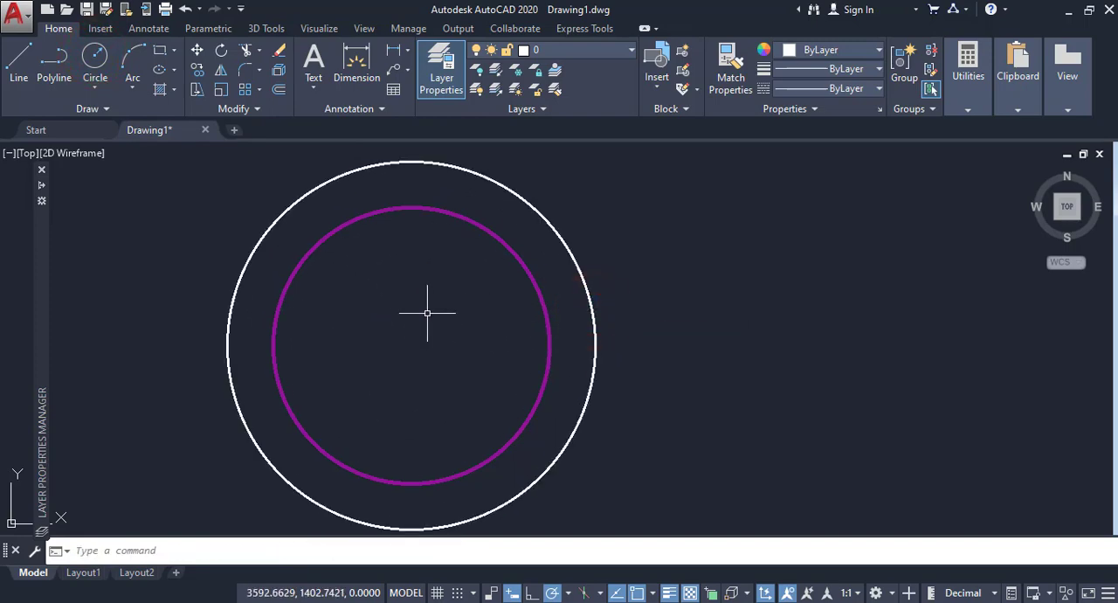
Step: Turn off Layer1 to hide the magenta circle
middle_click_drag(427, 312, 569, 309)
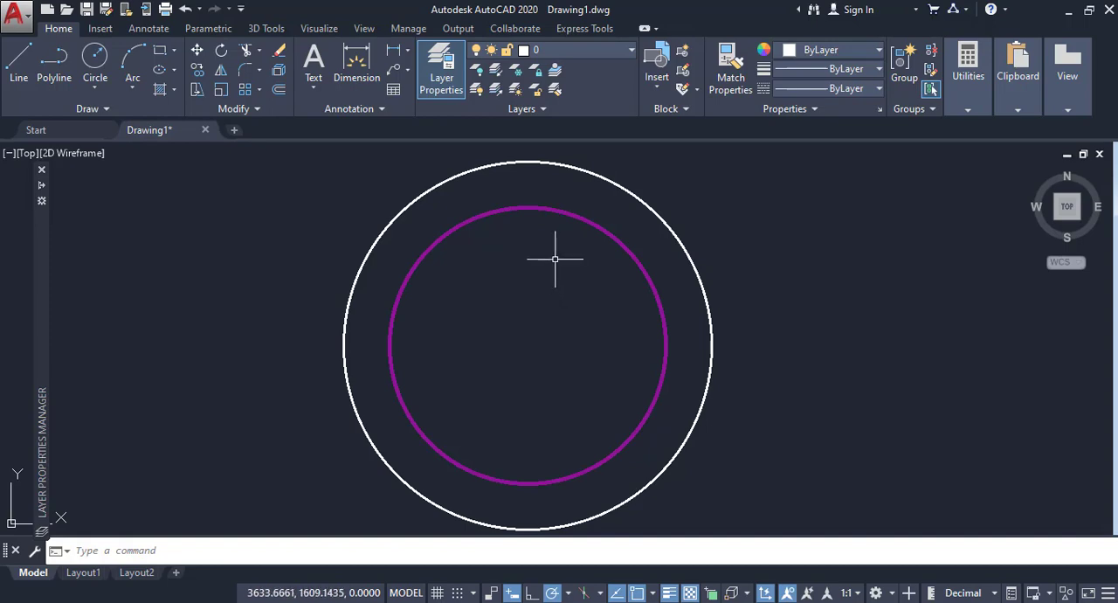
left_click(631, 51)
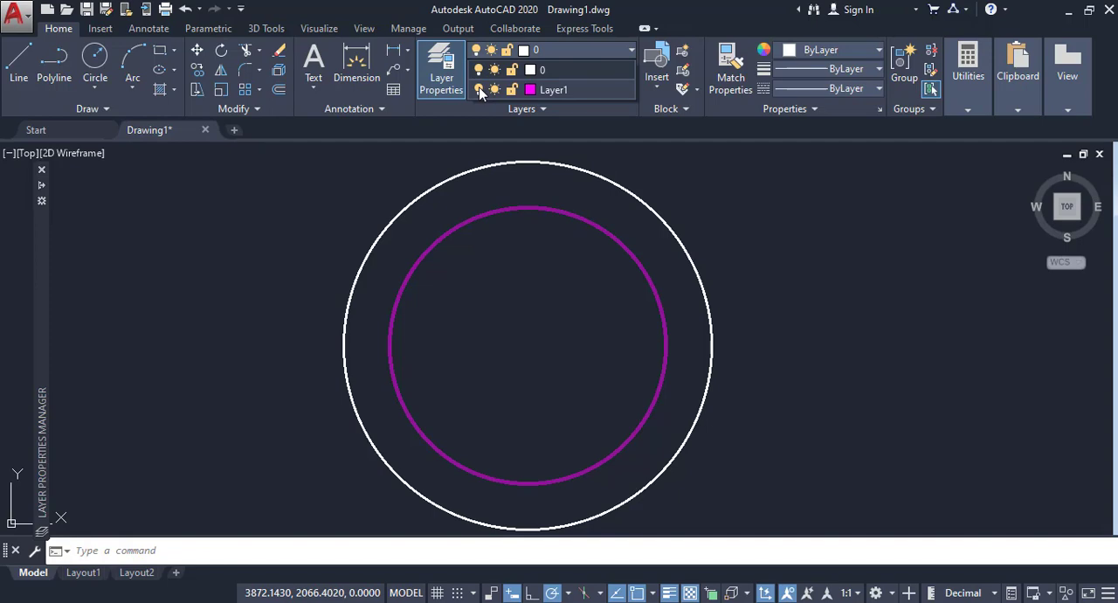
left_click(478, 90)
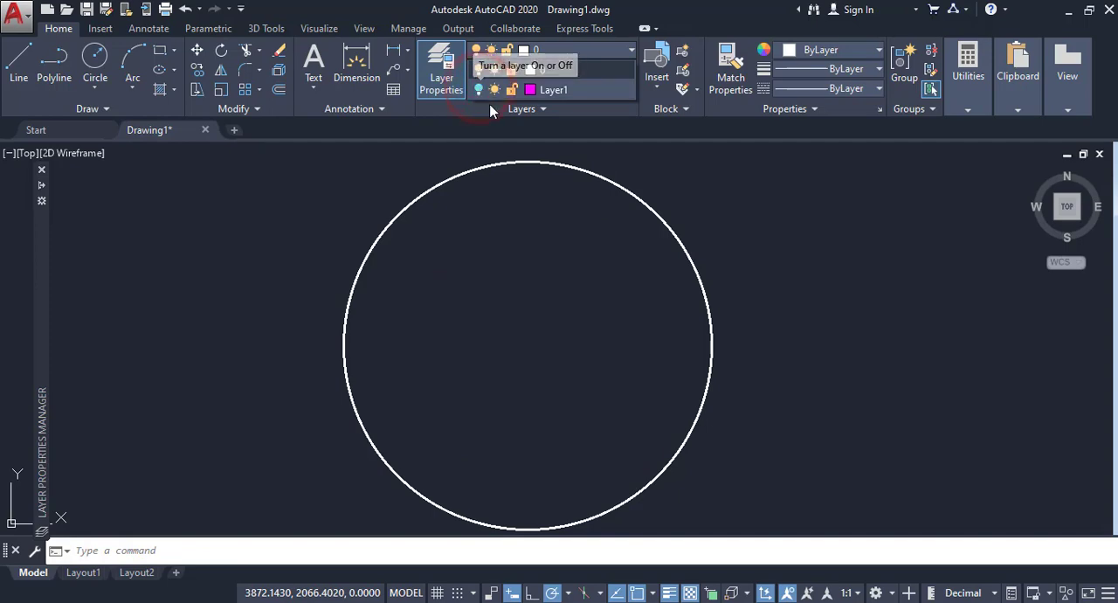
left_click(650, 164)
left_click(716, 218)
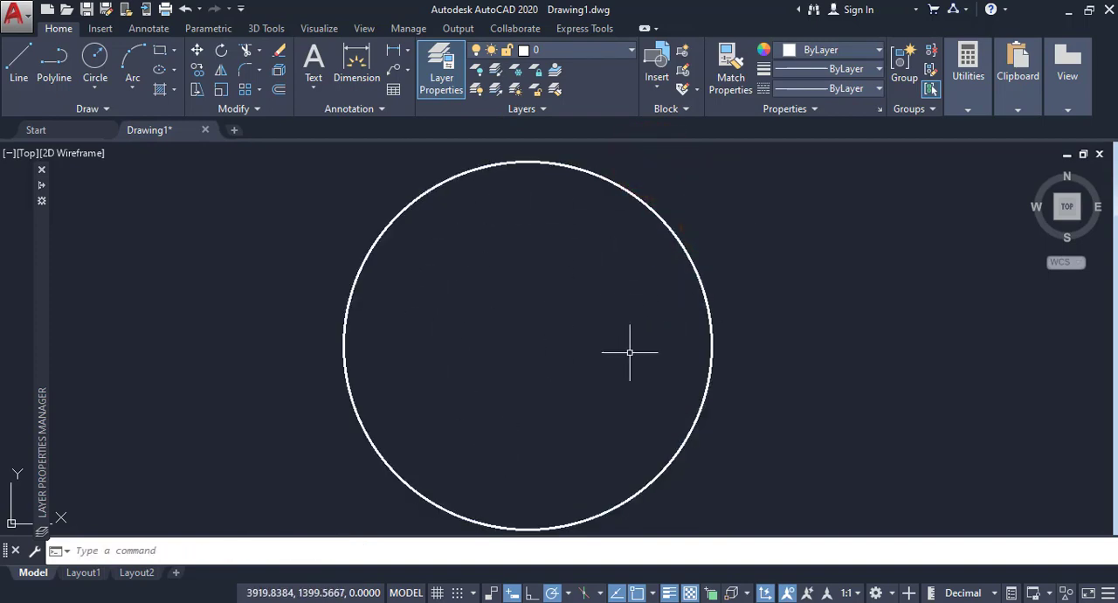
Step: Turn Layer1 back on
left_click(584, 58)
left_click(479, 88)
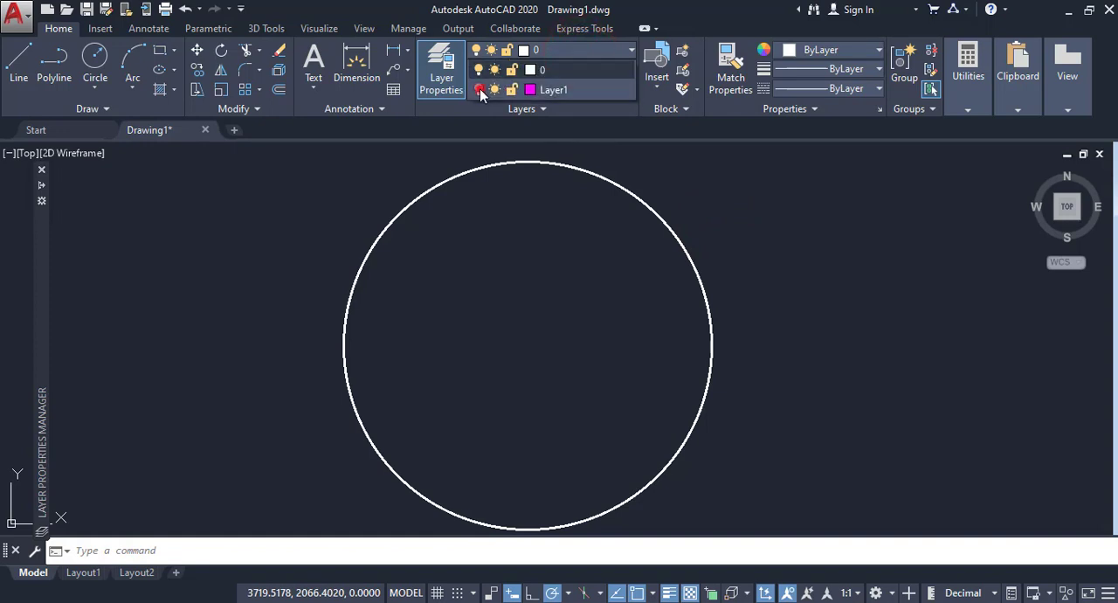
Step: Freeze Layer1 to hide the magenta circle and thaw it again
left_click(723, 212)
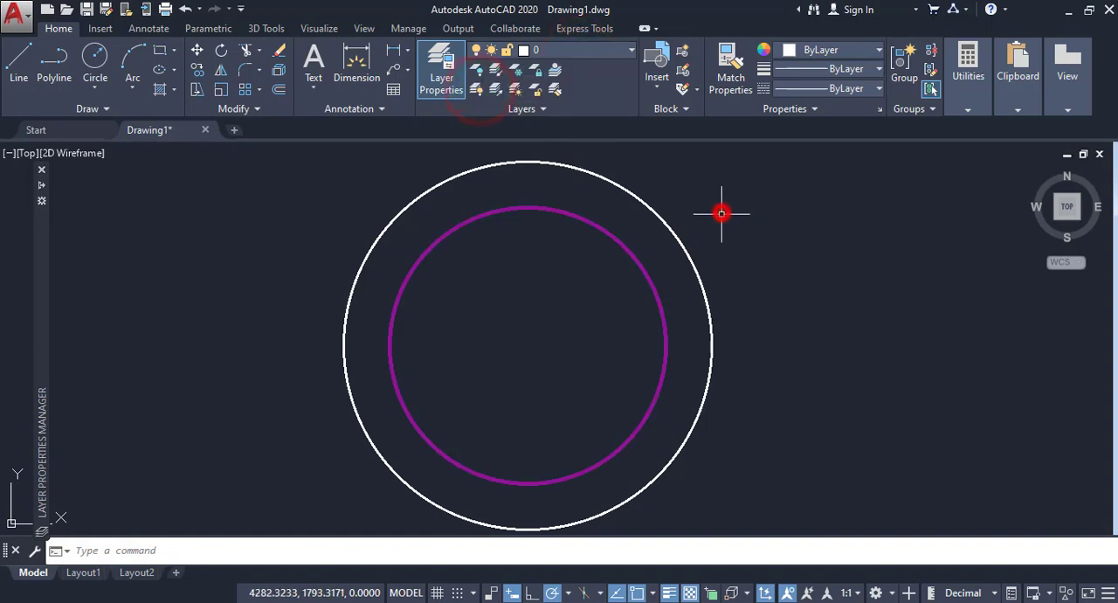
left_click(585, 54)
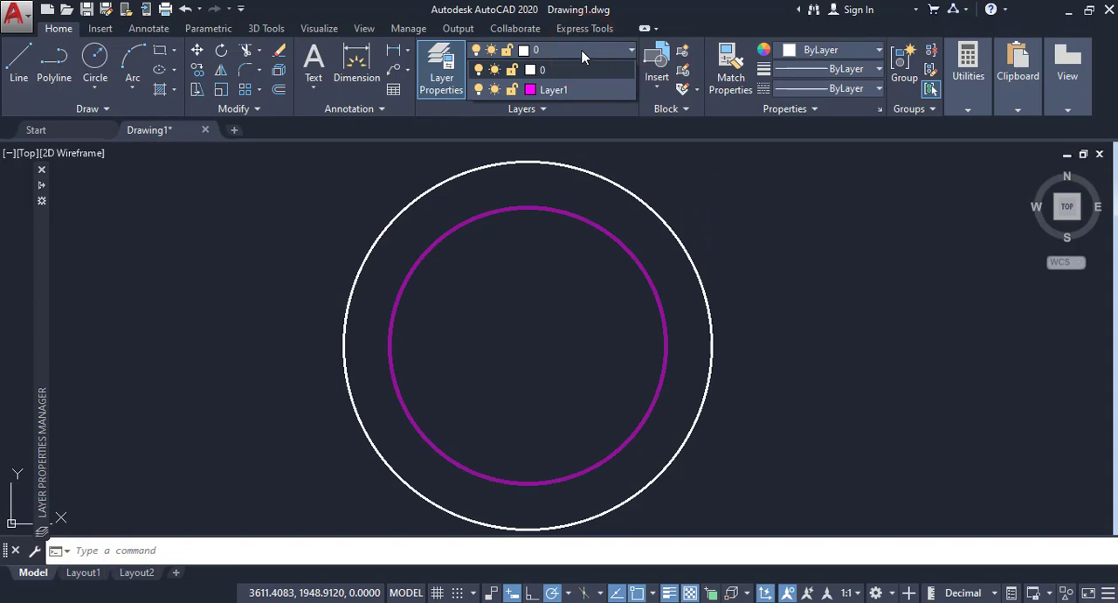
left_click(806, 294)
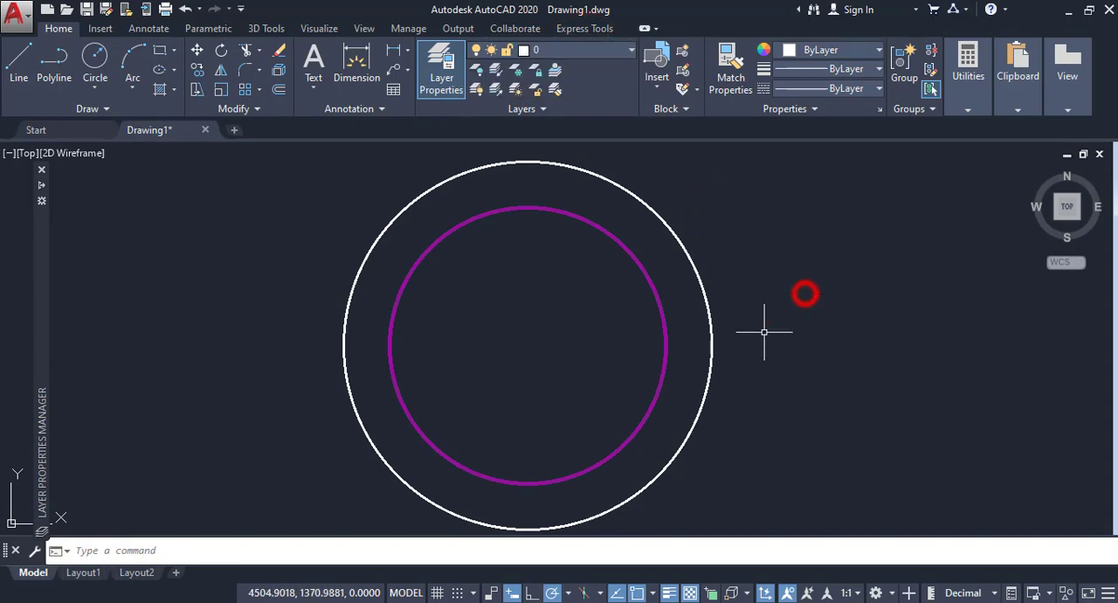
left_click(650, 290)
left_click(567, 51)
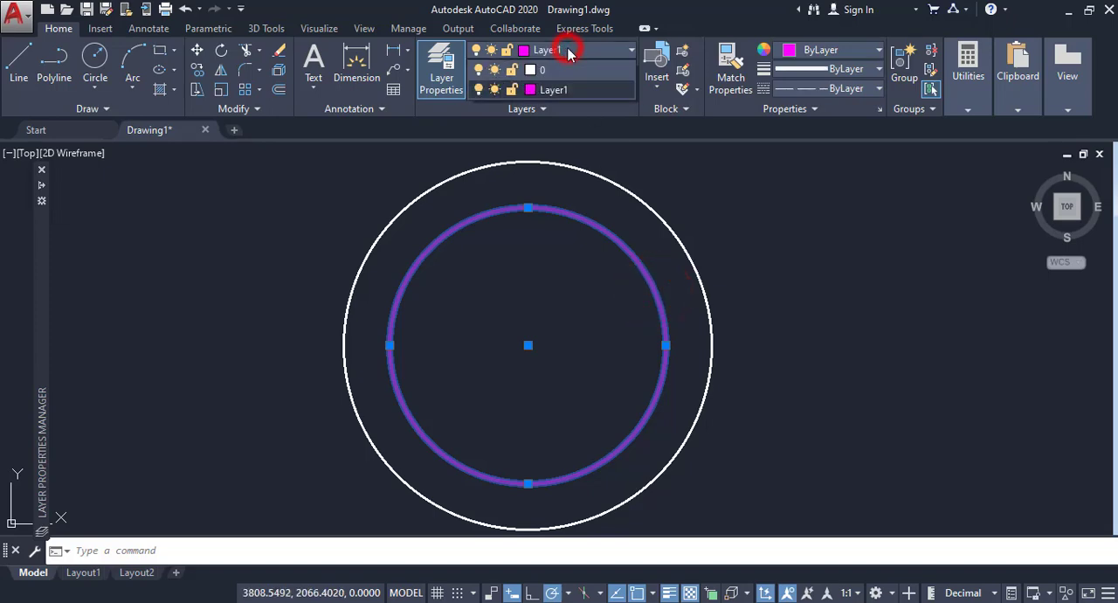
left_click(495, 89)
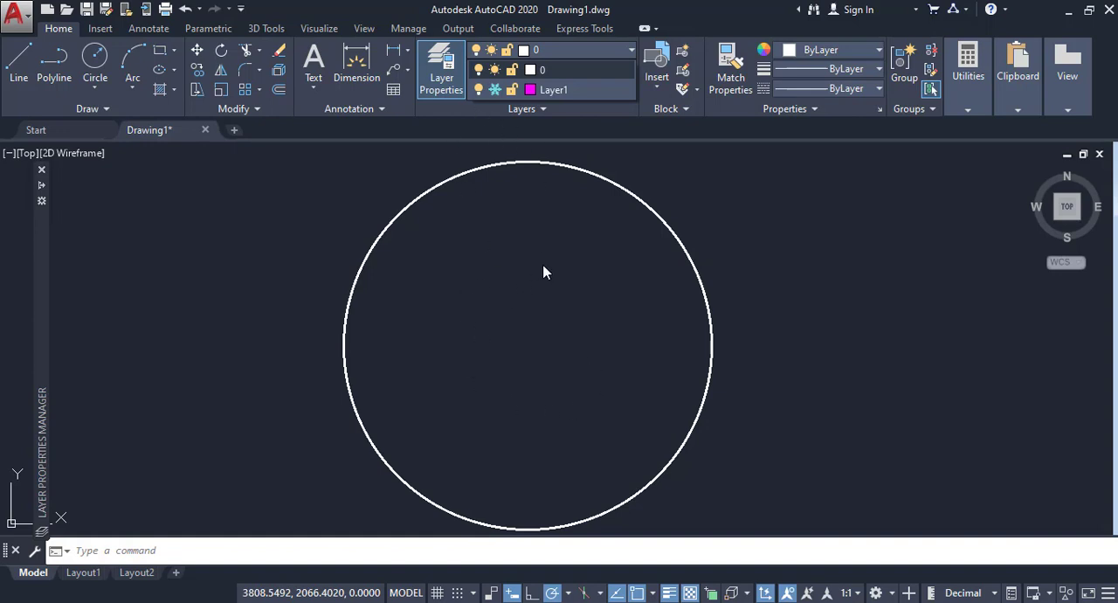
left_click(494, 91)
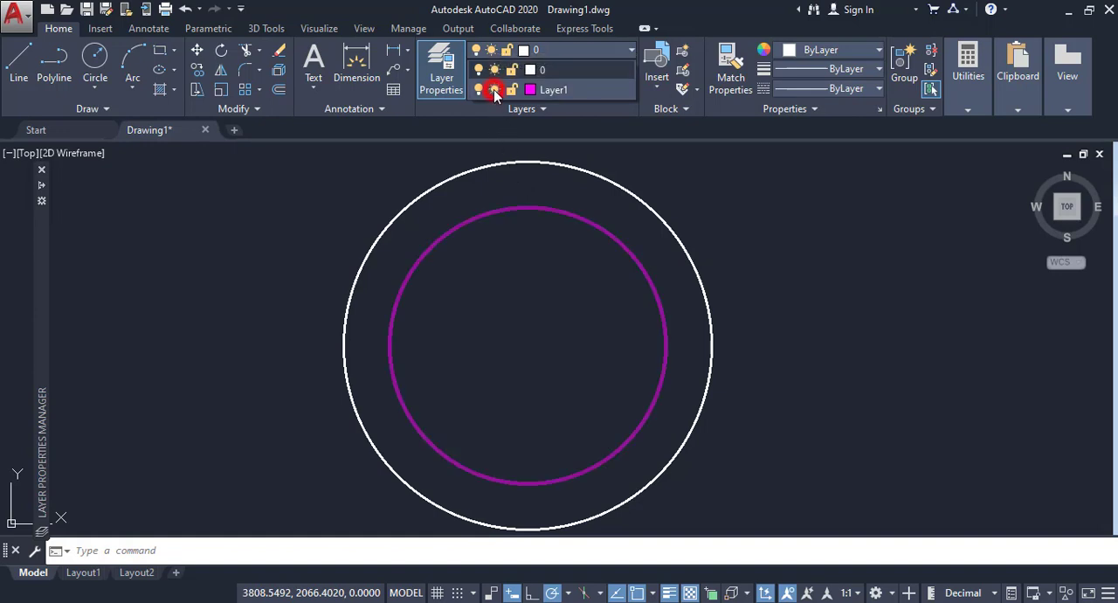
left_click(771, 266)
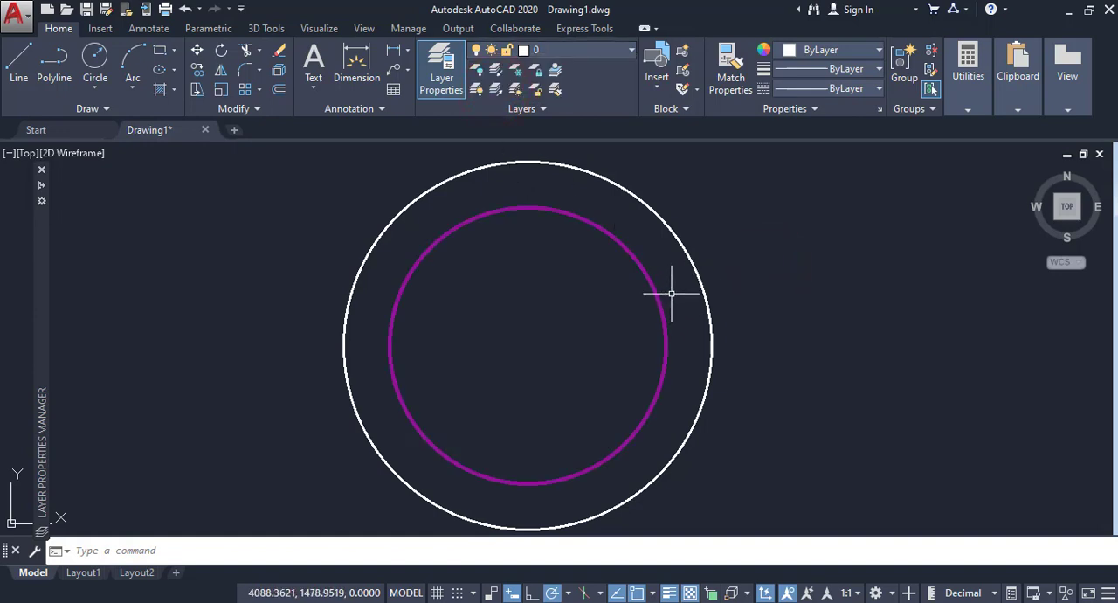
Step: Lock Layer1, the layer that holds the magenta circle
left_click(633, 251)
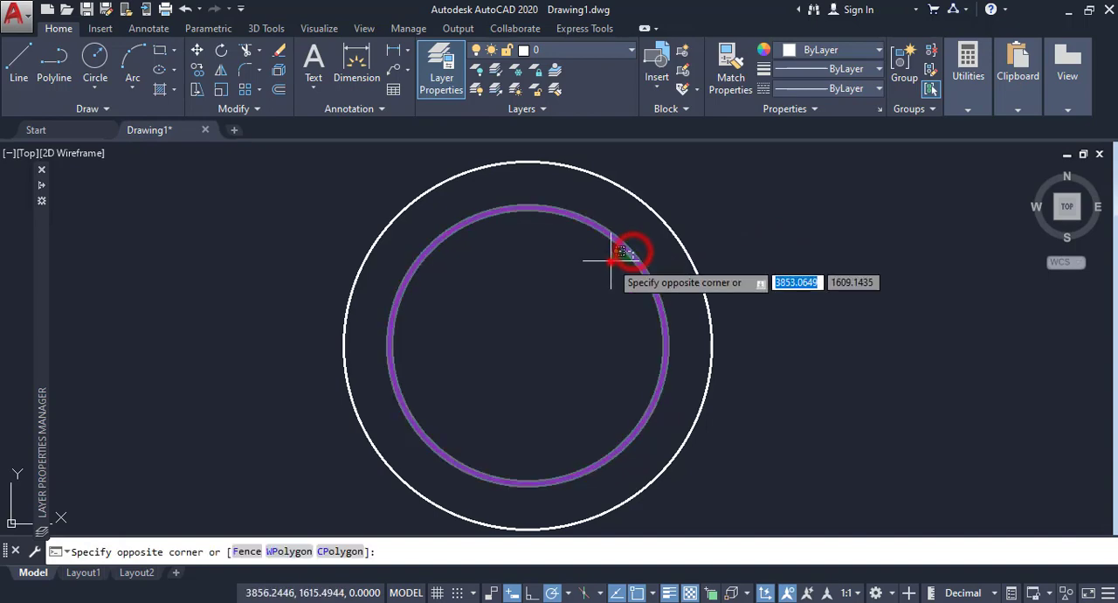
left_click(601, 253)
left_click(561, 51)
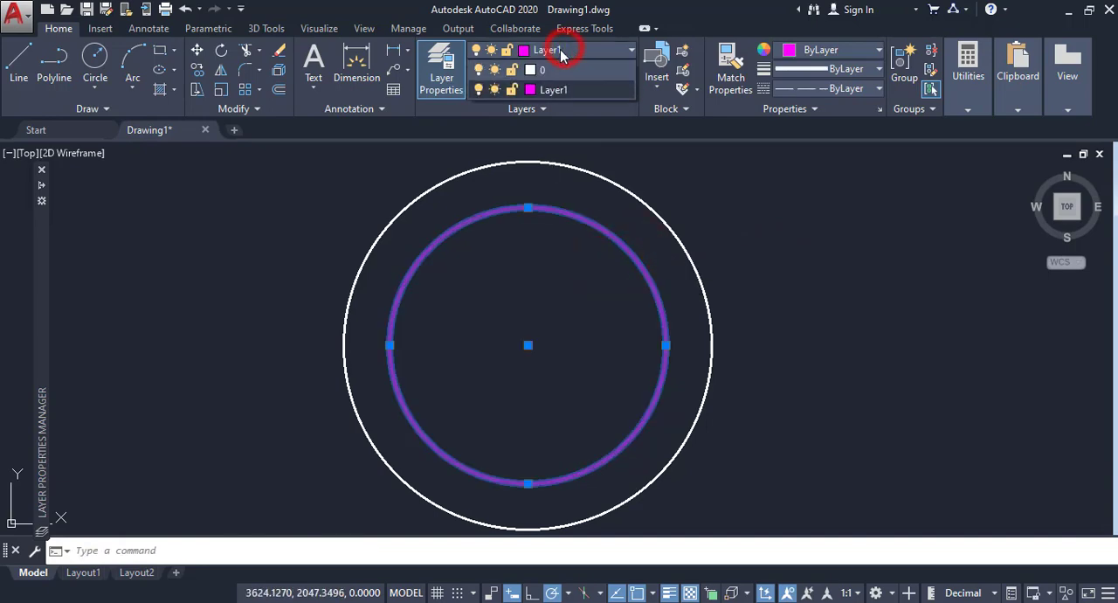
left_click(511, 90)
left_click(728, 216)
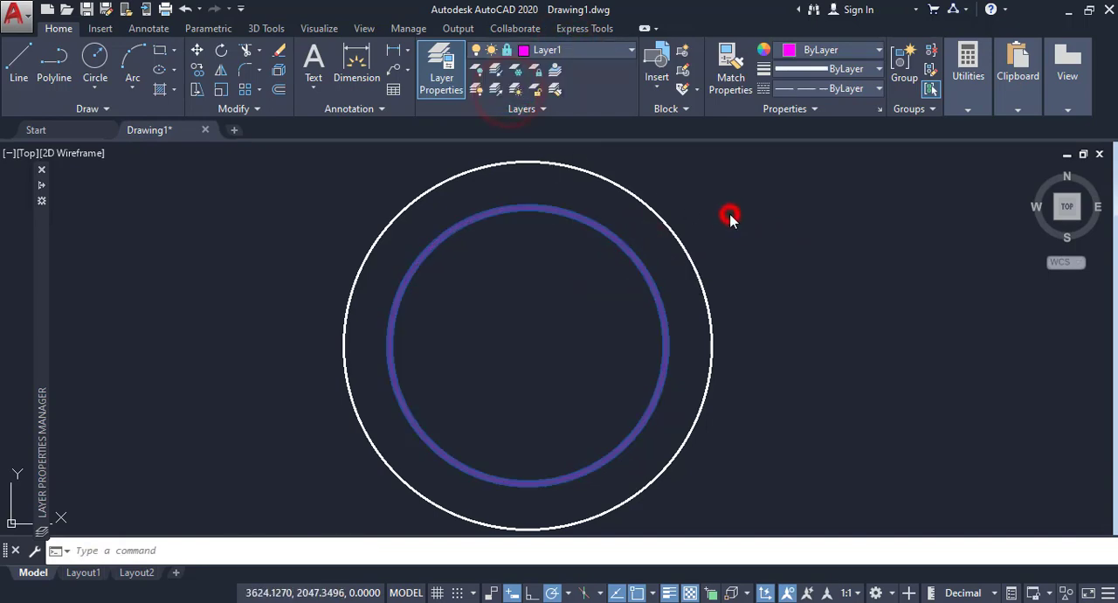
Step: Select the magenta circle on locked Layer1 and the outer white circle to compare how they respond, and clear the selection
left_click(647, 275)
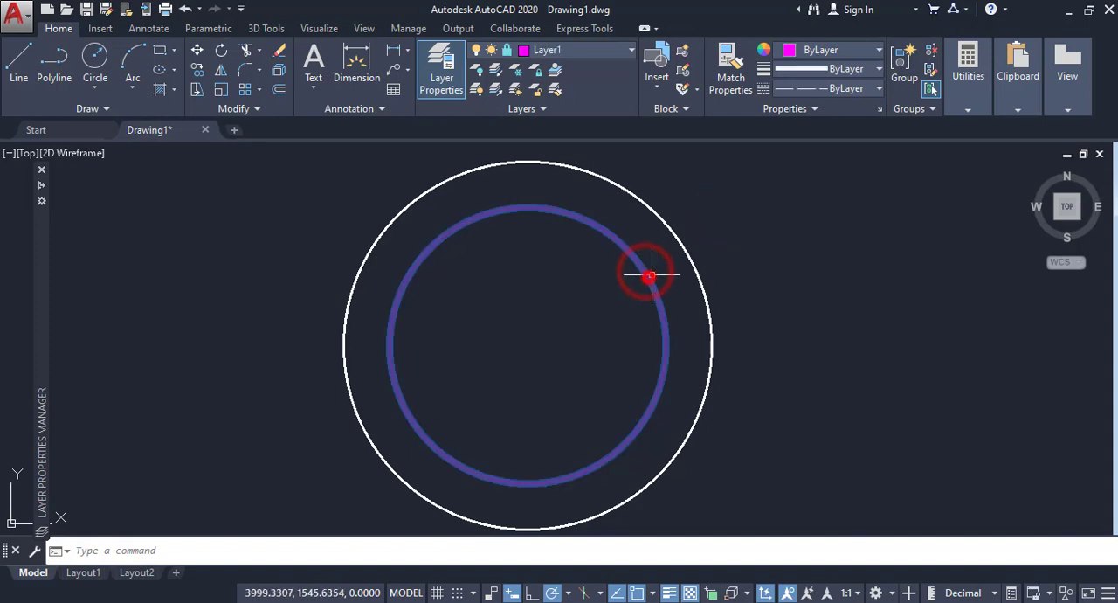
left_click(696, 276)
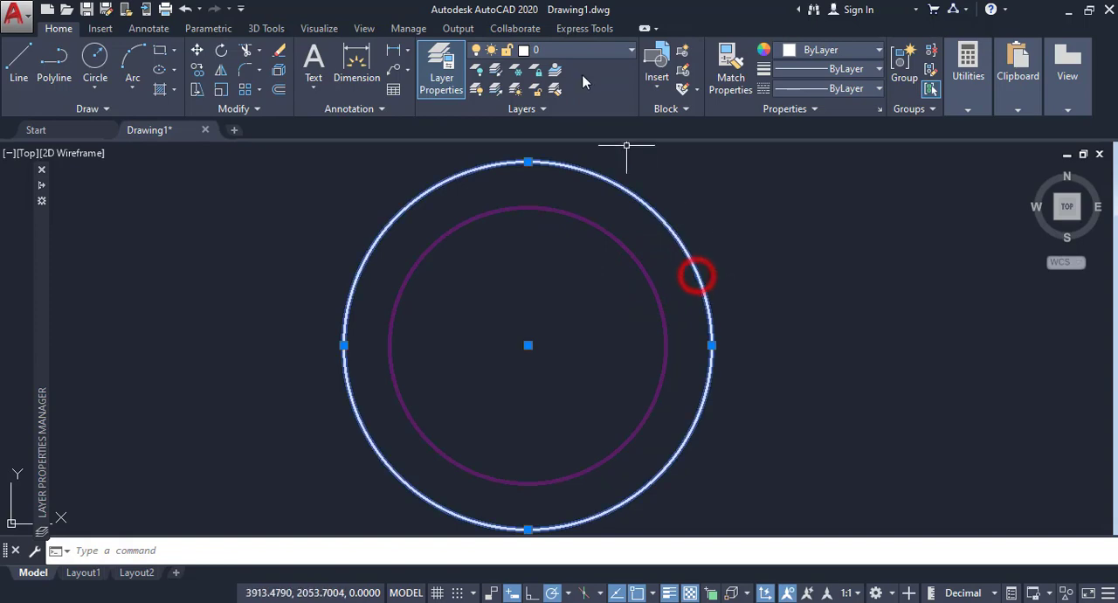
left_click(574, 50)
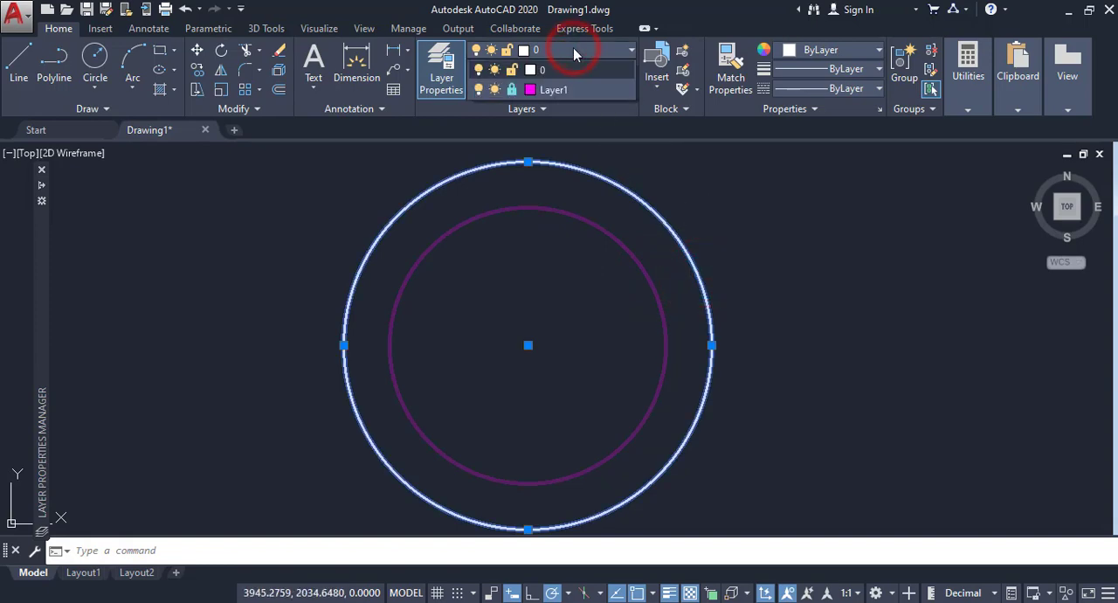
key("Escape")
key("Escape")
Step: Resize the outer white circle with its quadrant grip, enlarging it first and reducing it to a radius of about 672 units
left_click(731, 326)
left_click(693, 346)
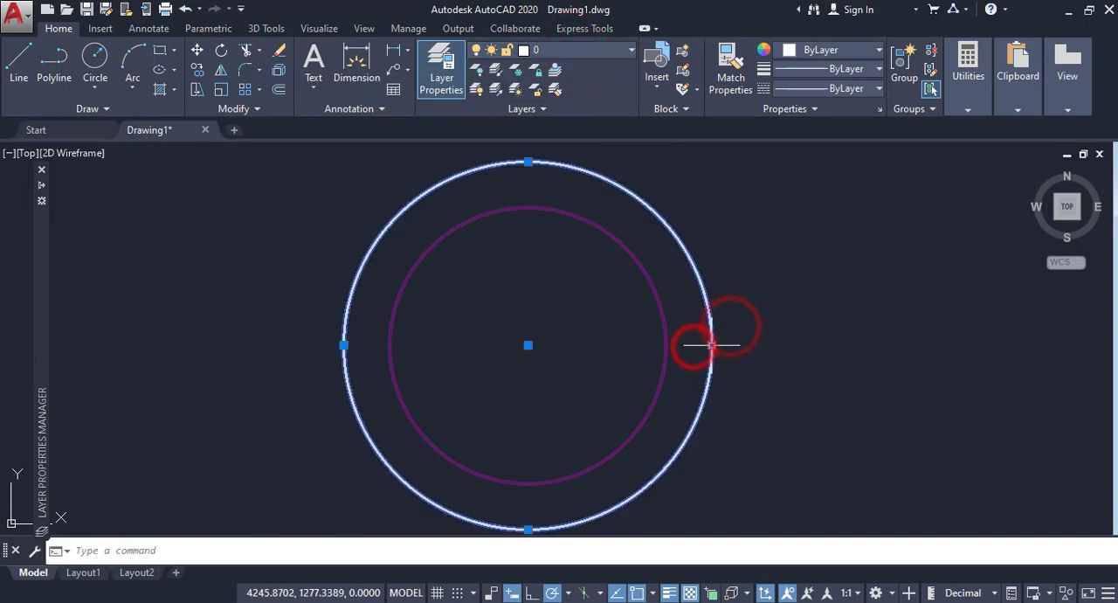
left_click(712, 346)
left_click(748, 345)
left_click(752, 346)
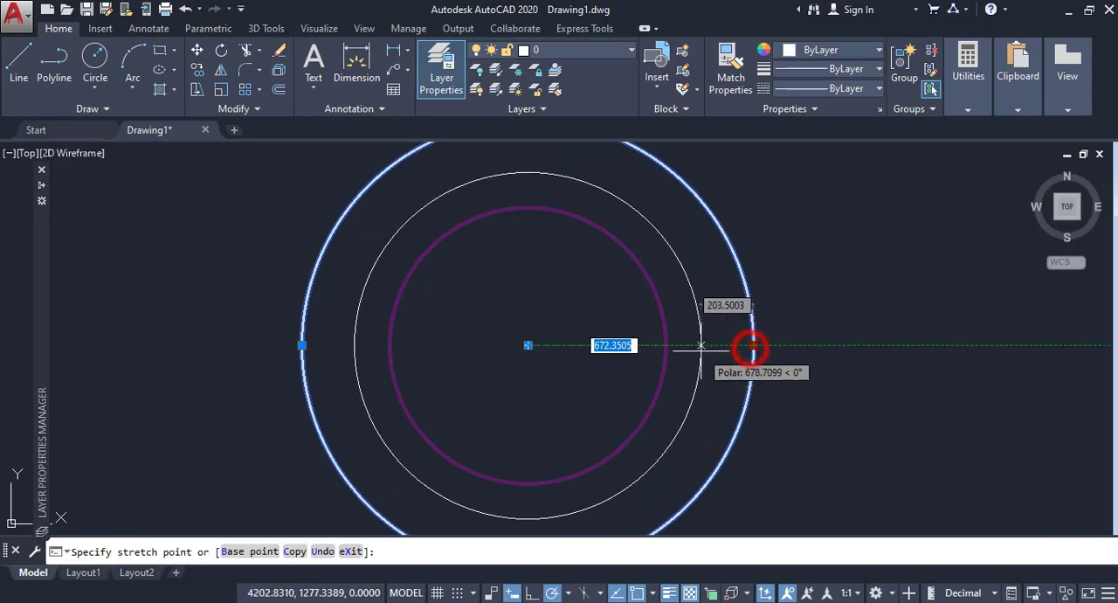
left_click(702, 346)
key("Escape")
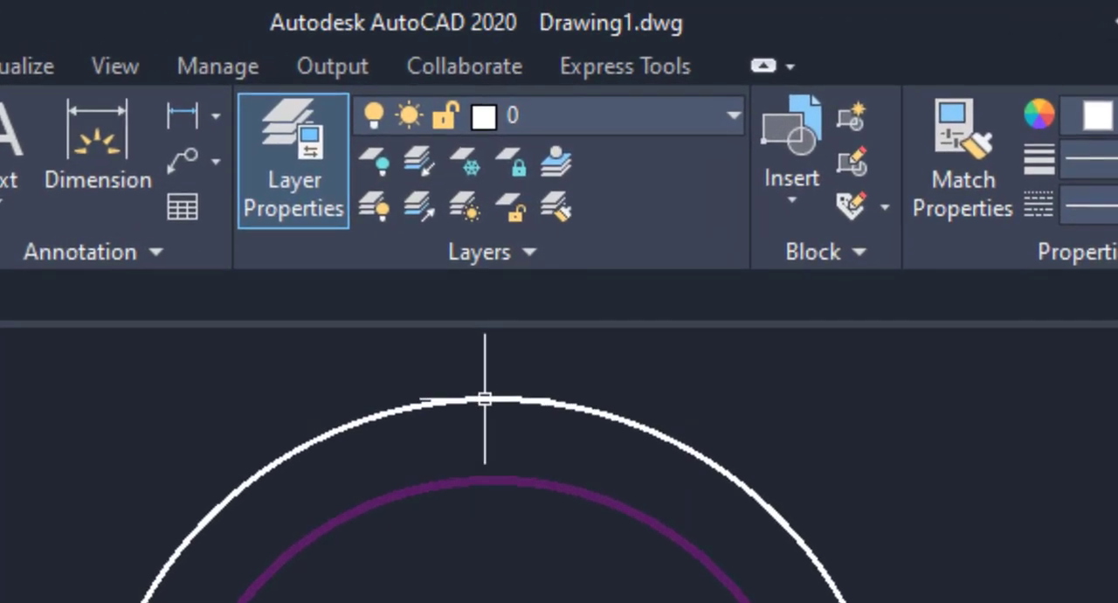
Step: Unlock Layer1 so the magenta circle can be edited
left_click(675, 113)
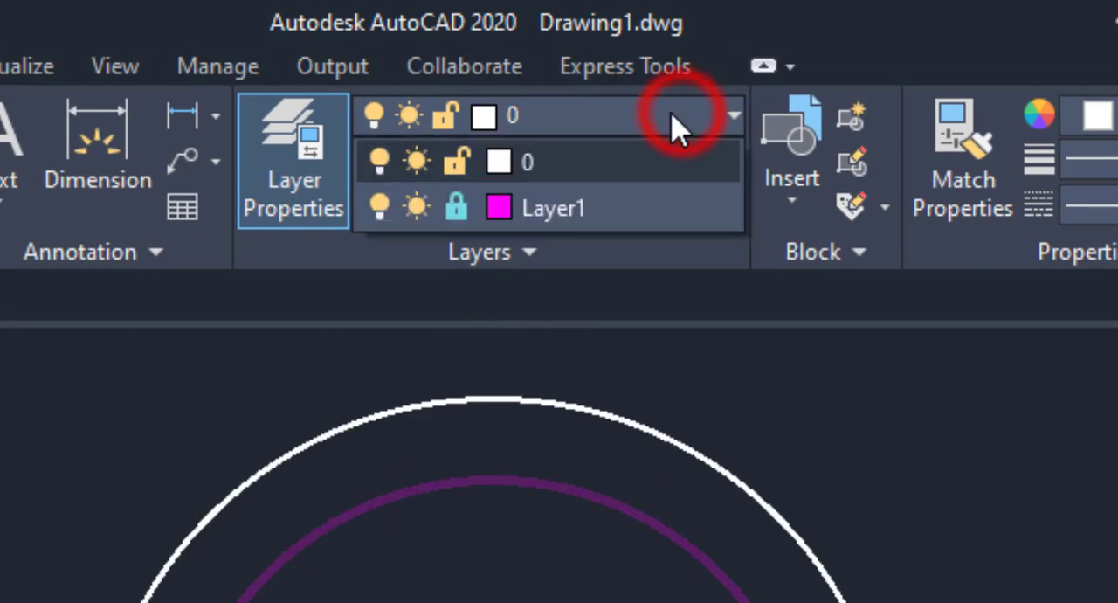
left_click(456, 209)
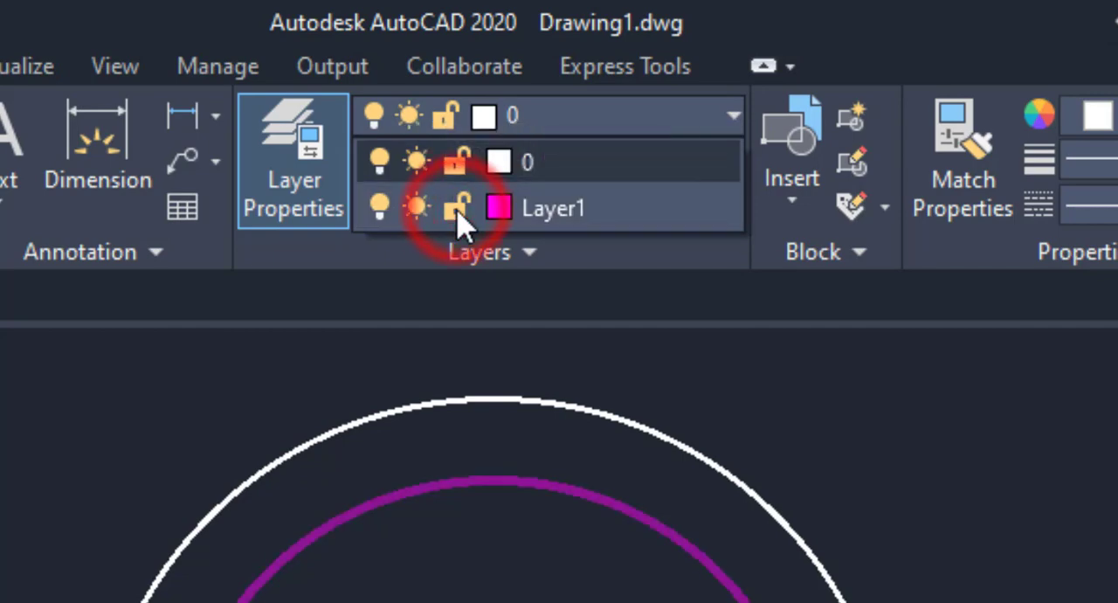
left_click(806, 389)
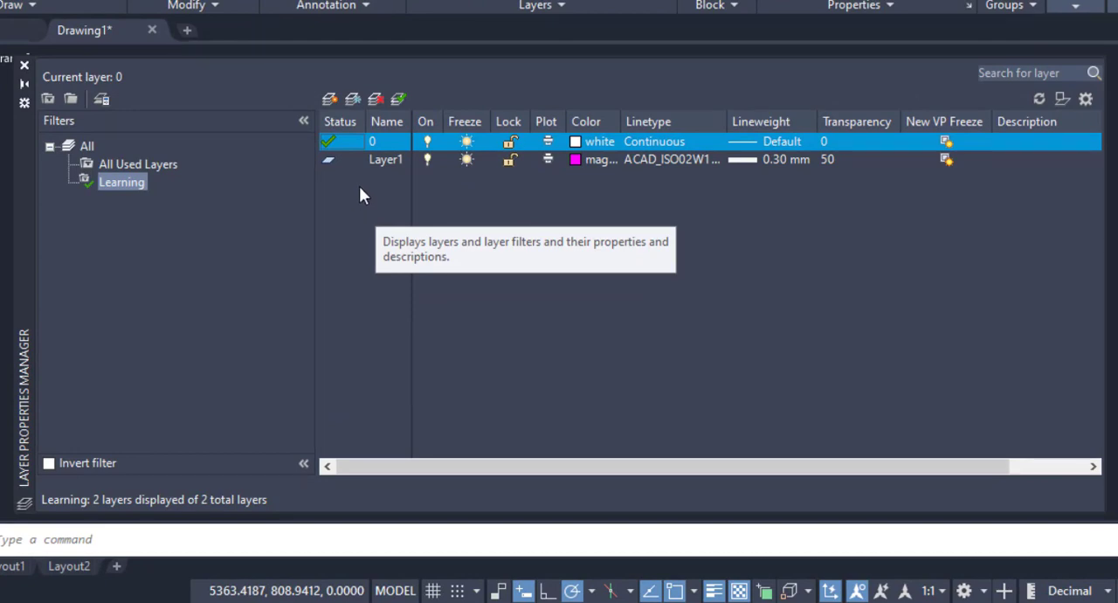
Step: Create a new layer with layer 0's properties under the Learning filter, keeping its default name
right_click(359, 186)
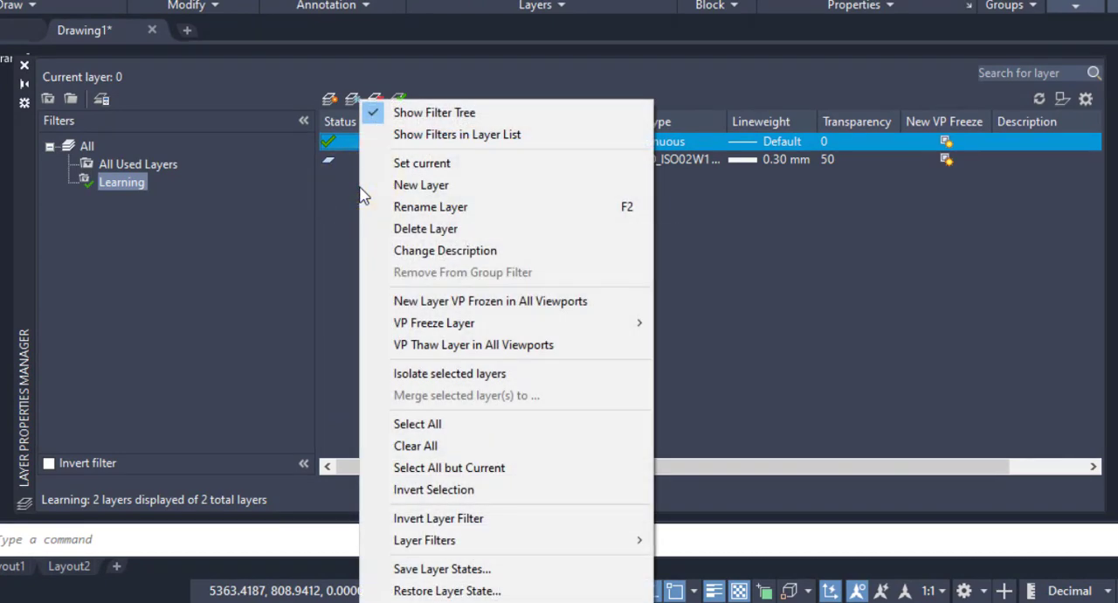
left_click(418, 186)
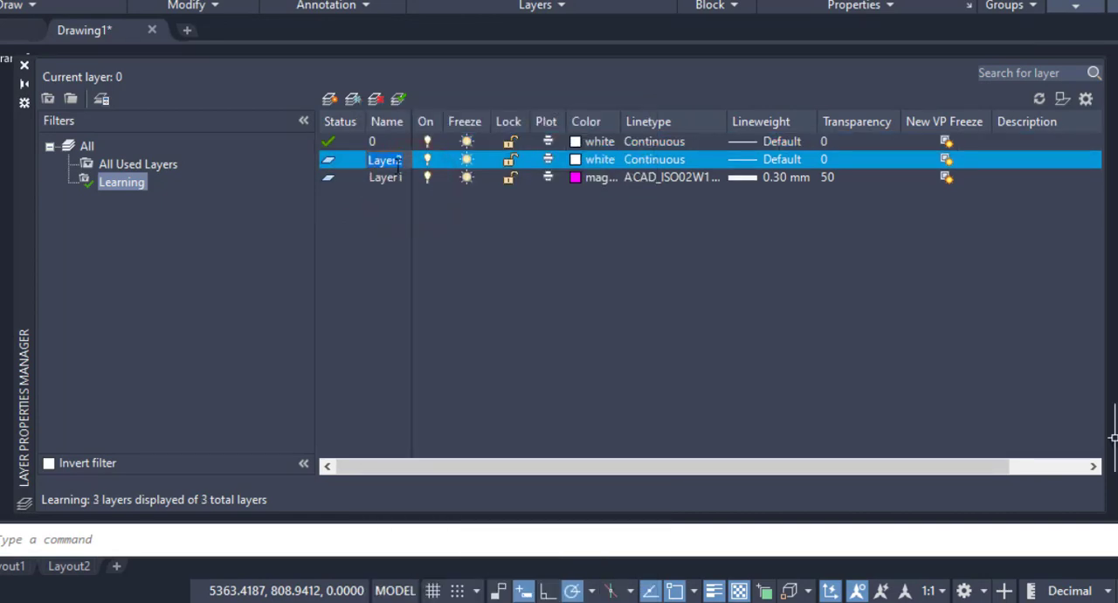
left_click(364, 214)
Step: Try to delete Layer1, which holds the magenta circle
left_click(364, 185)
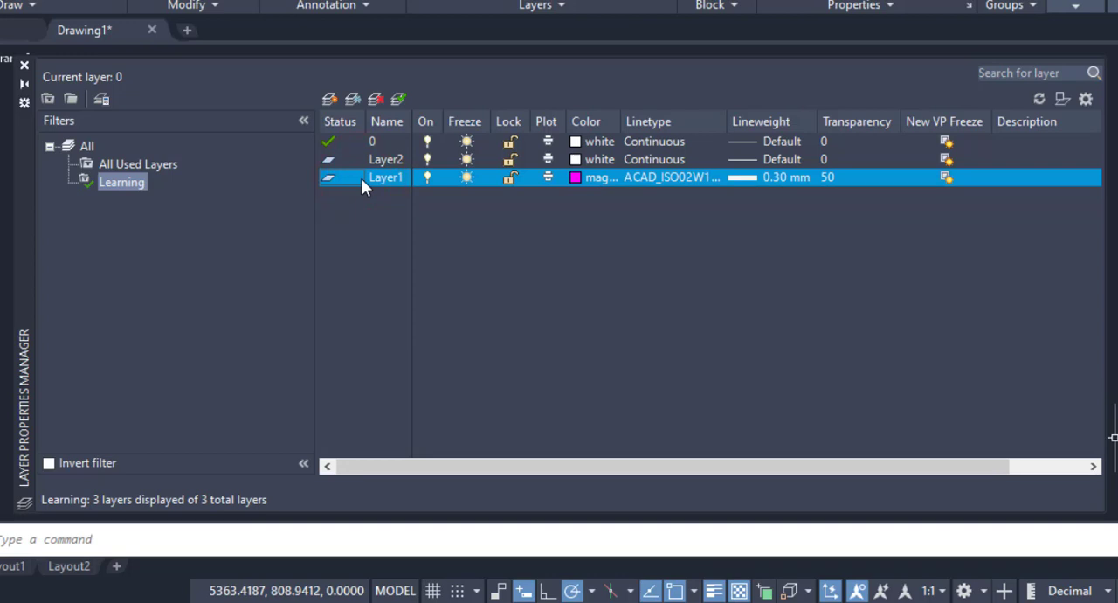
left_click(377, 99)
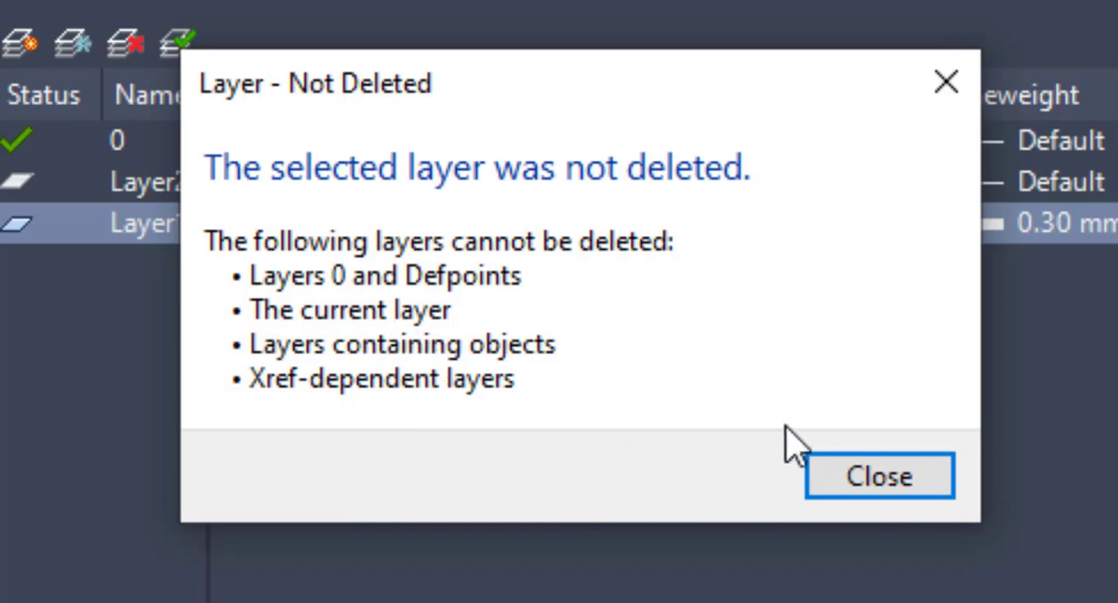
left_click(880, 476)
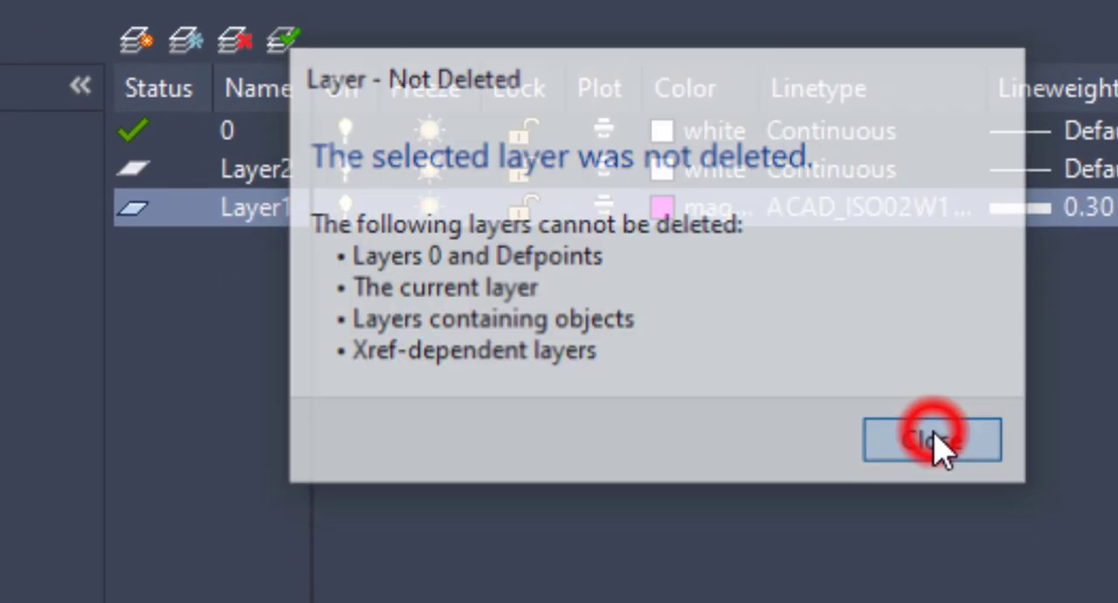
Step: Delete the empty layer Layer2
left_click(219, 165)
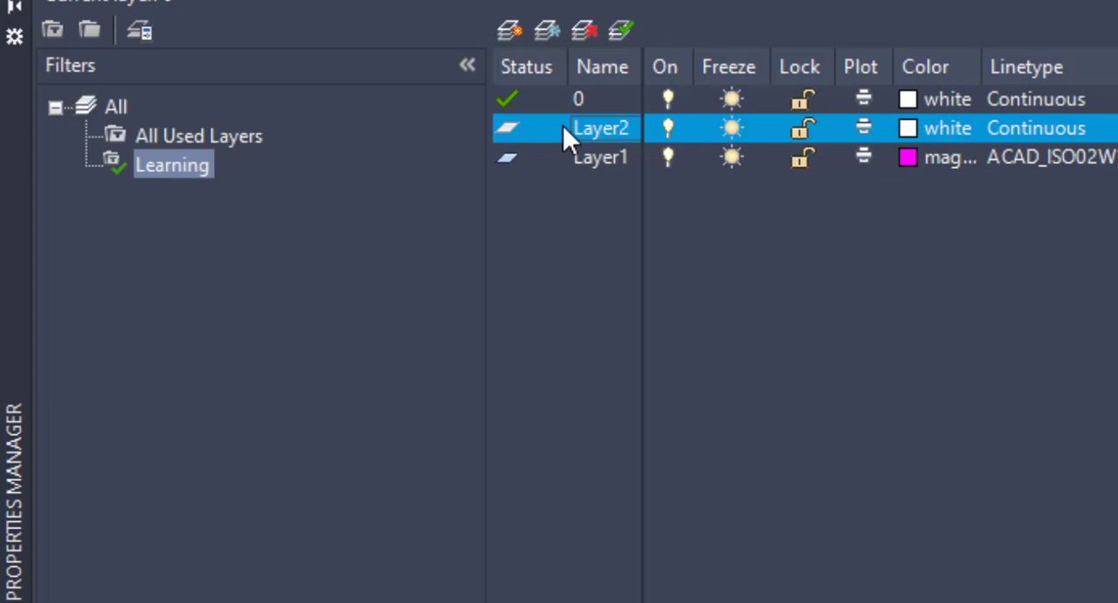
left_click(585, 34)
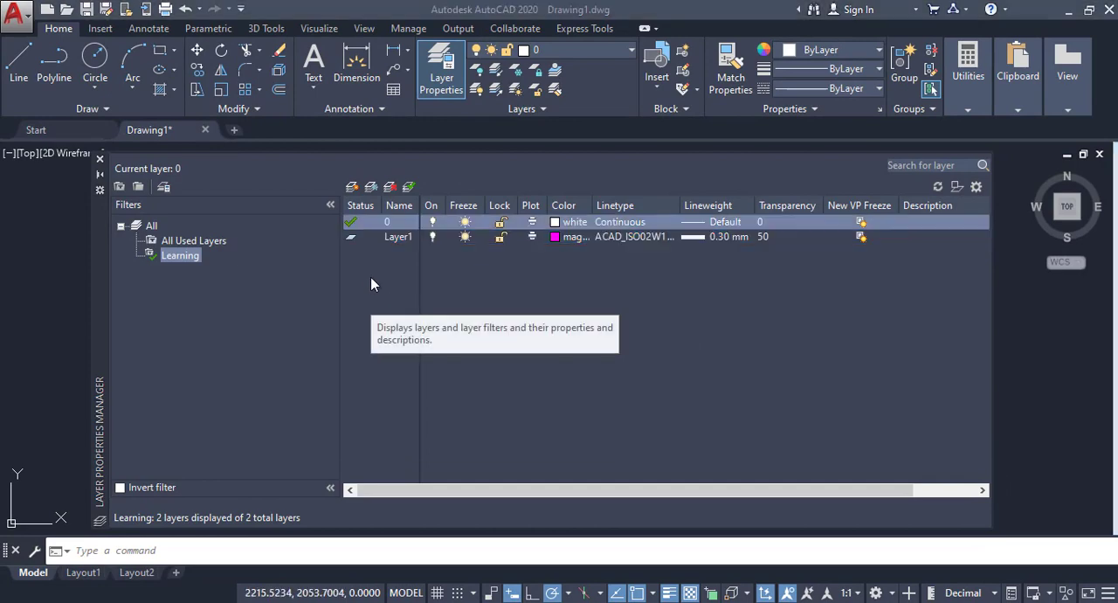
Step: Create a new layer under the Learning filter and set its color to green
right_click(371, 262)
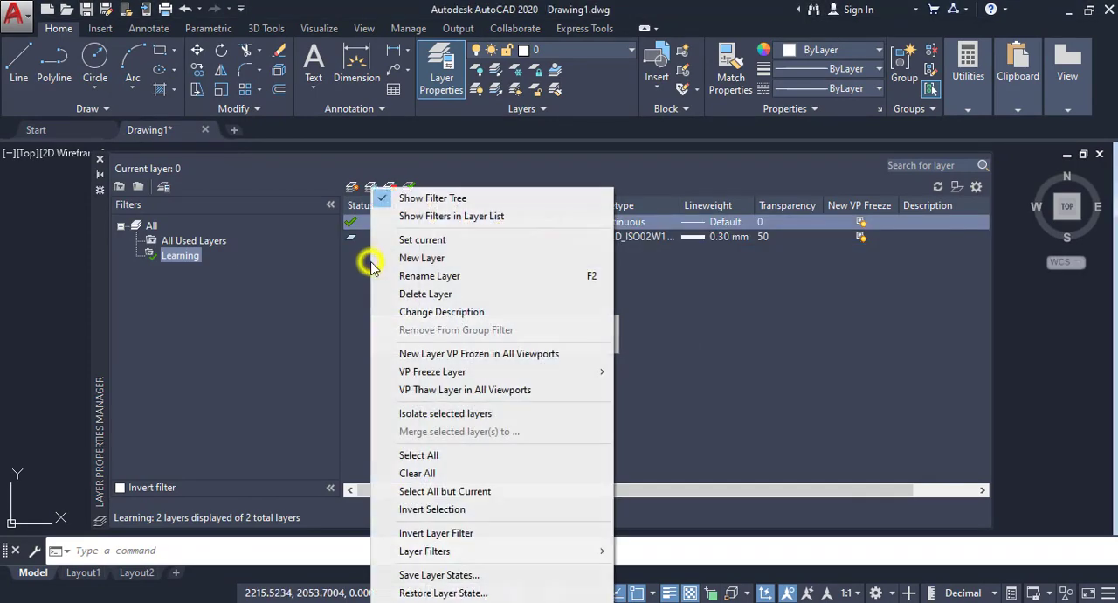
left_click(412, 257)
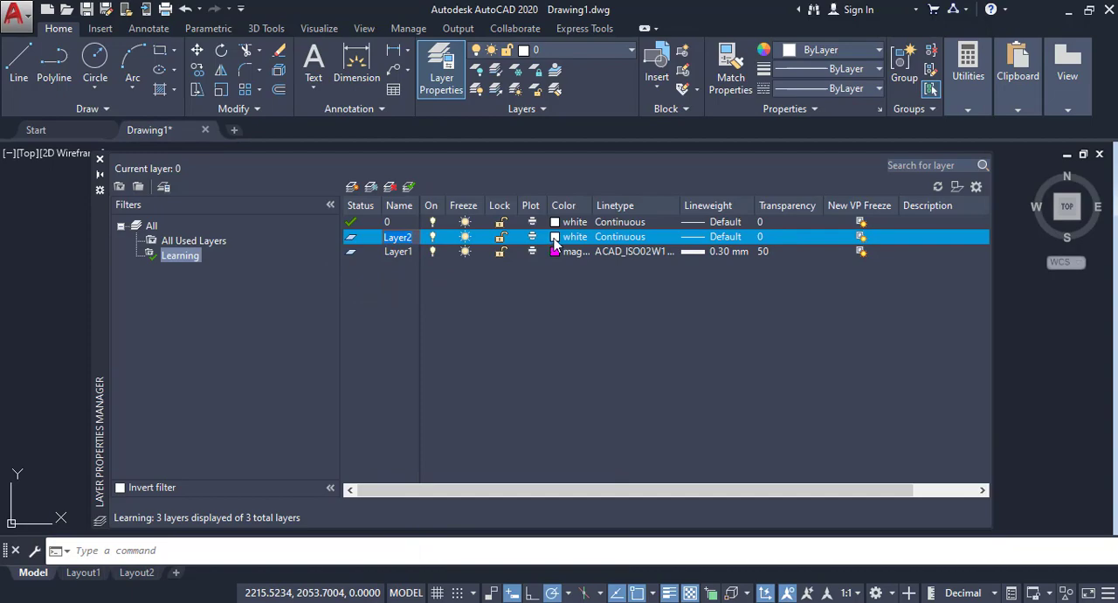
left_click(555, 237)
left_click(460, 346)
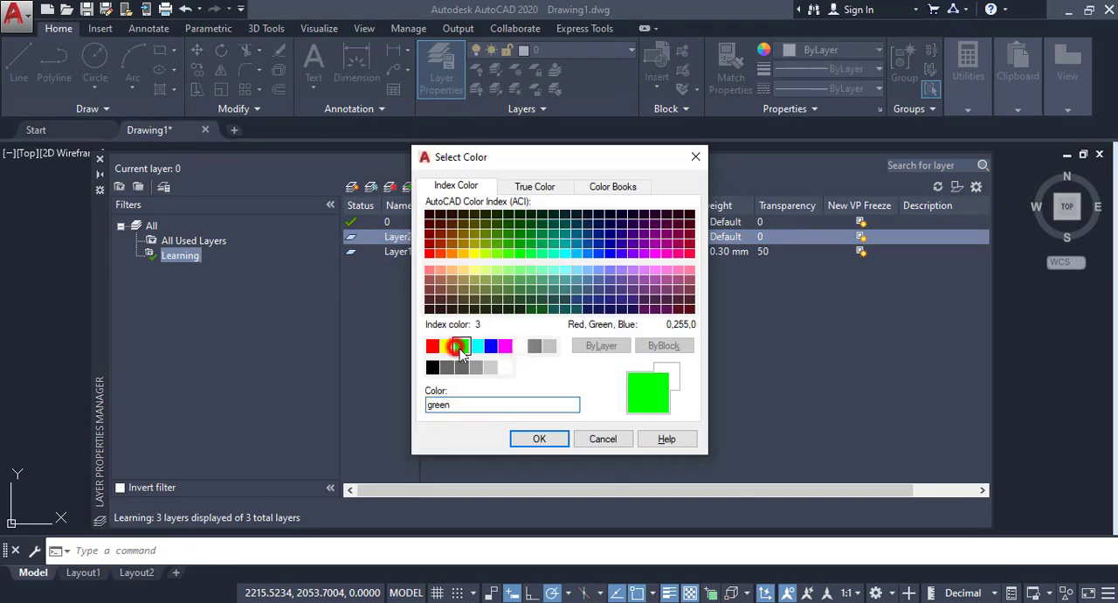
left_click(539, 438)
Step: Set the green layer's linetype to CENTER2 and its lineweight to 0.35 mm
left_click(628, 237)
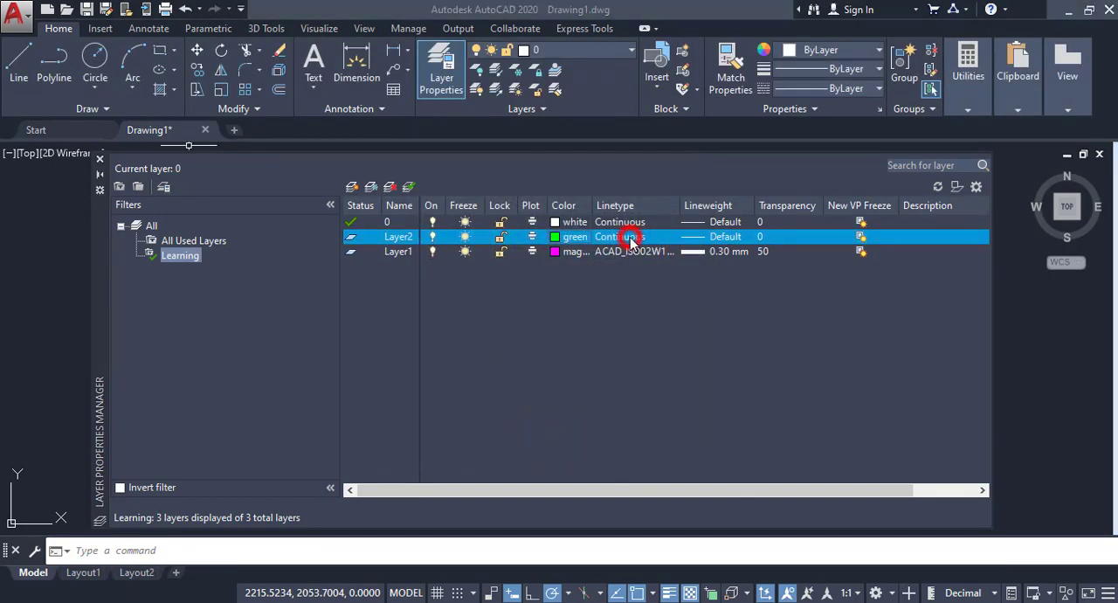
left_click(430, 306)
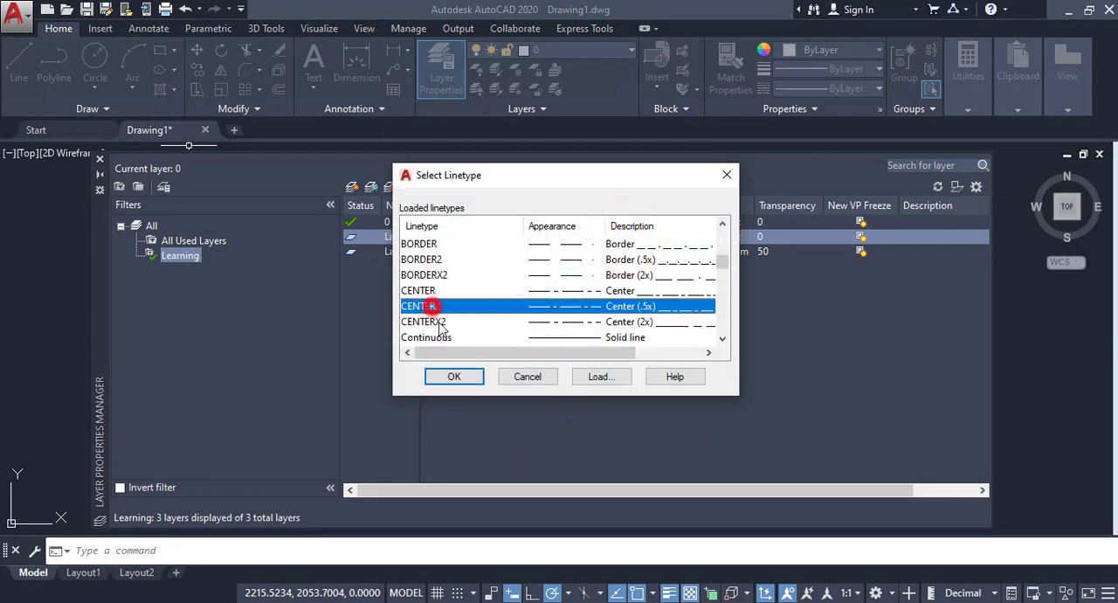
left_click(455, 375)
left_click(706, 238)
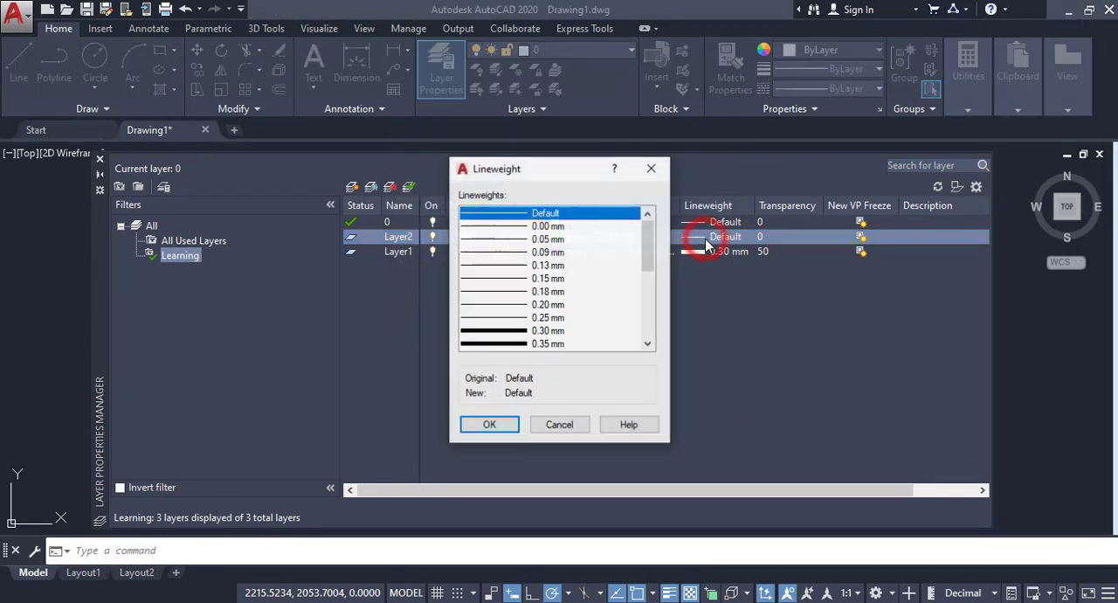
left_click(515, 343)
left_click(490, 424)
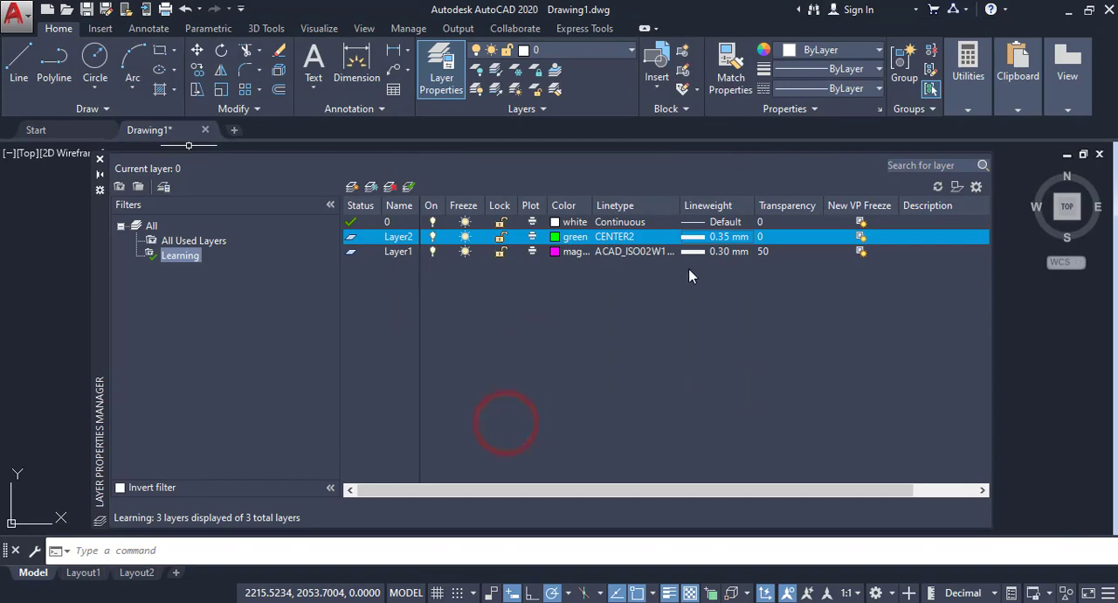
Step: Create another new layer that takes over the properties of layer 0
right_click(376, 301)
left_click(352, 211)
left_click(354, 223)
right_click(354, 348)
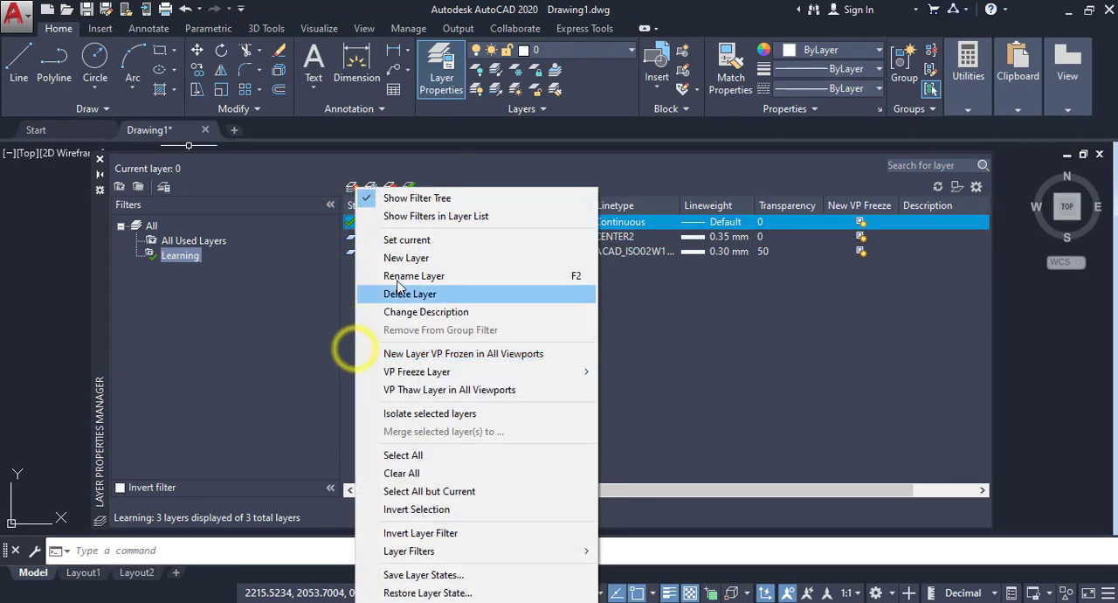
left_click(398, 260)
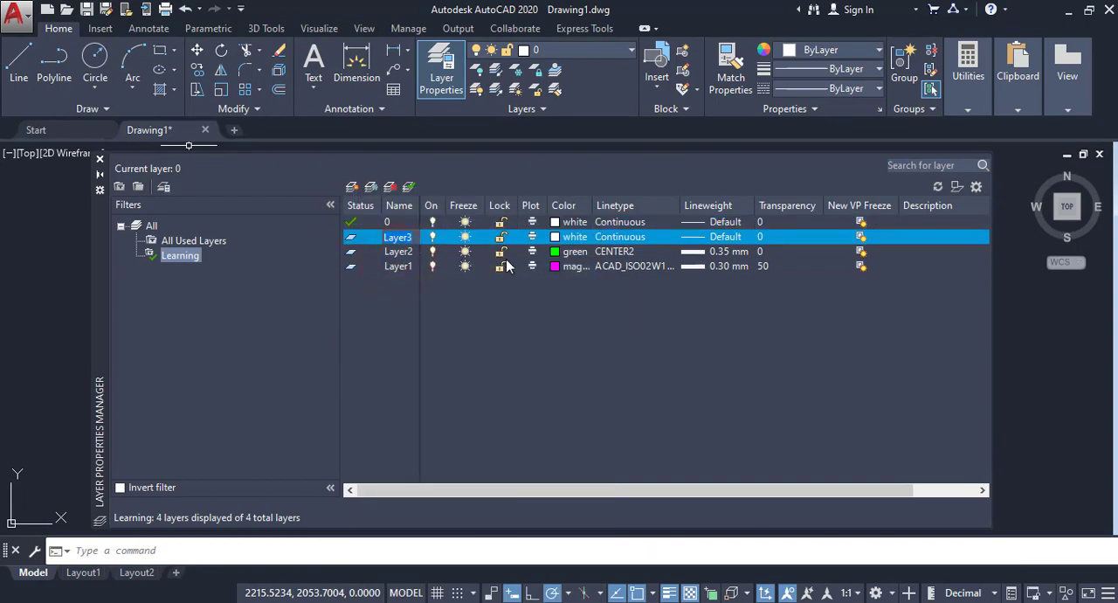
Step: Set the color of Layer3 to blue and its linetype to BORDERX2
left_click(557, 237)
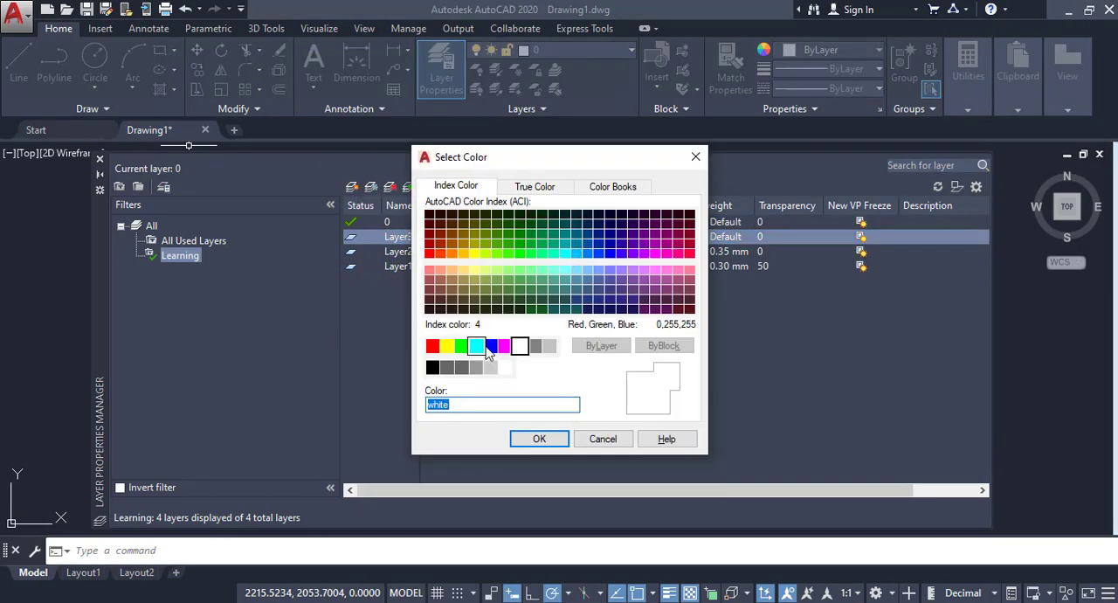
left_click(491, 346)
left_click(535, 436)
left_click(620, 237)
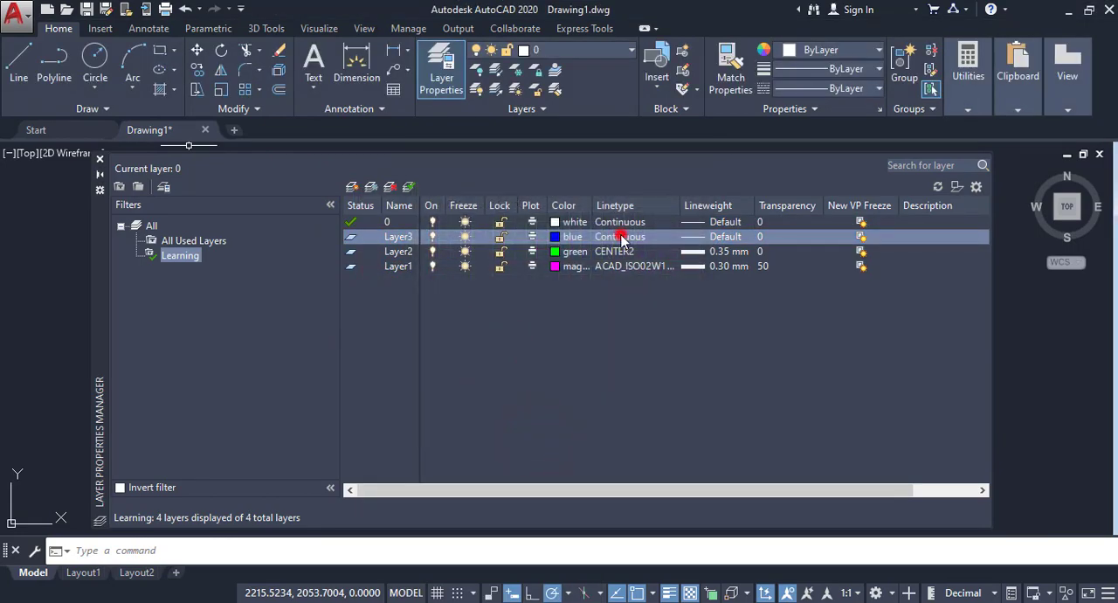
left_click(446, 323)
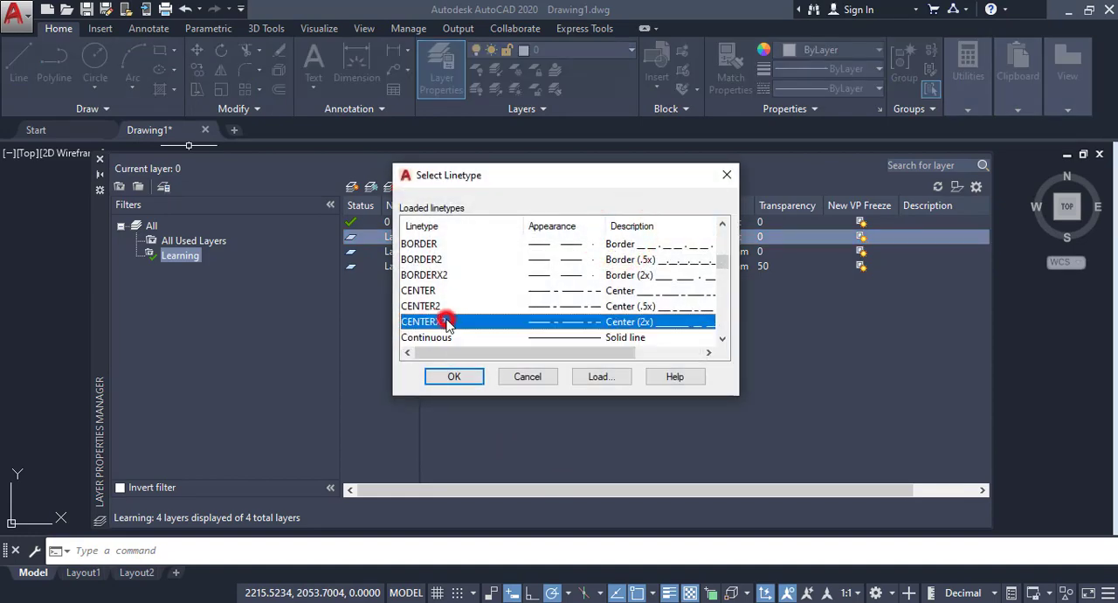
left_click(430, 274)
left_click(467, 377)
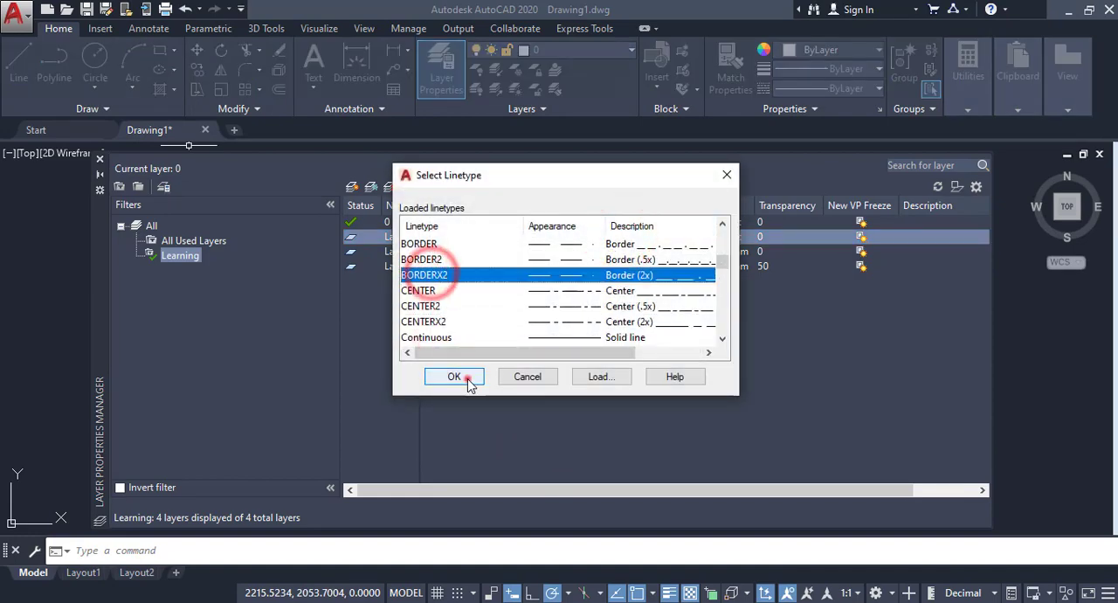
Step: Set the lineweight of Layer3 to 0.40 mm and close the layer manager to show the drawing
left_click(699, 237)
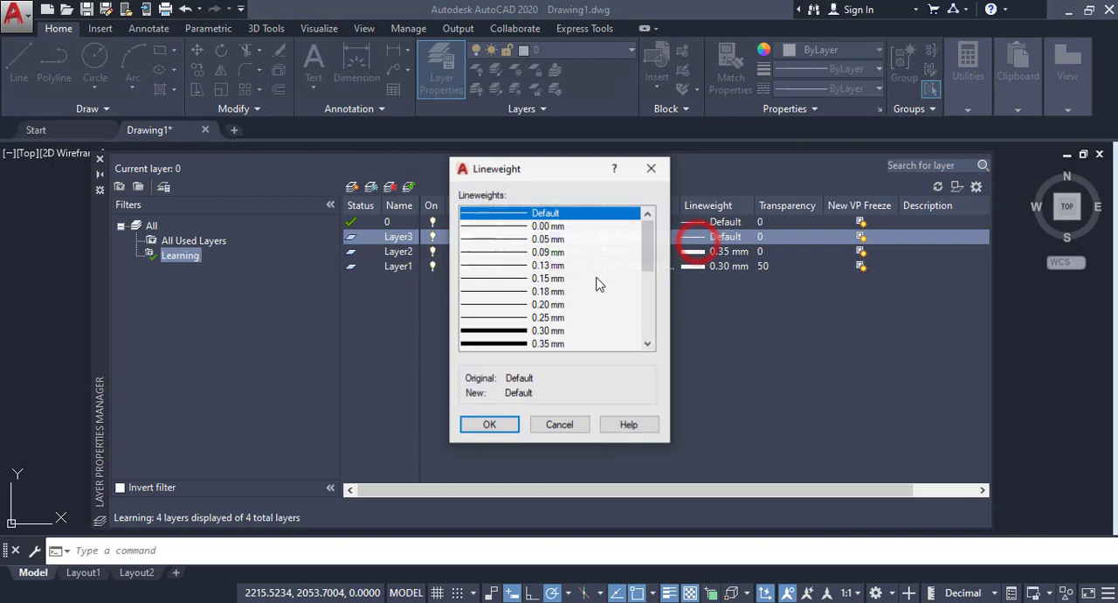
scroll(504, 338, "down", 1)
left_click(505, 317)
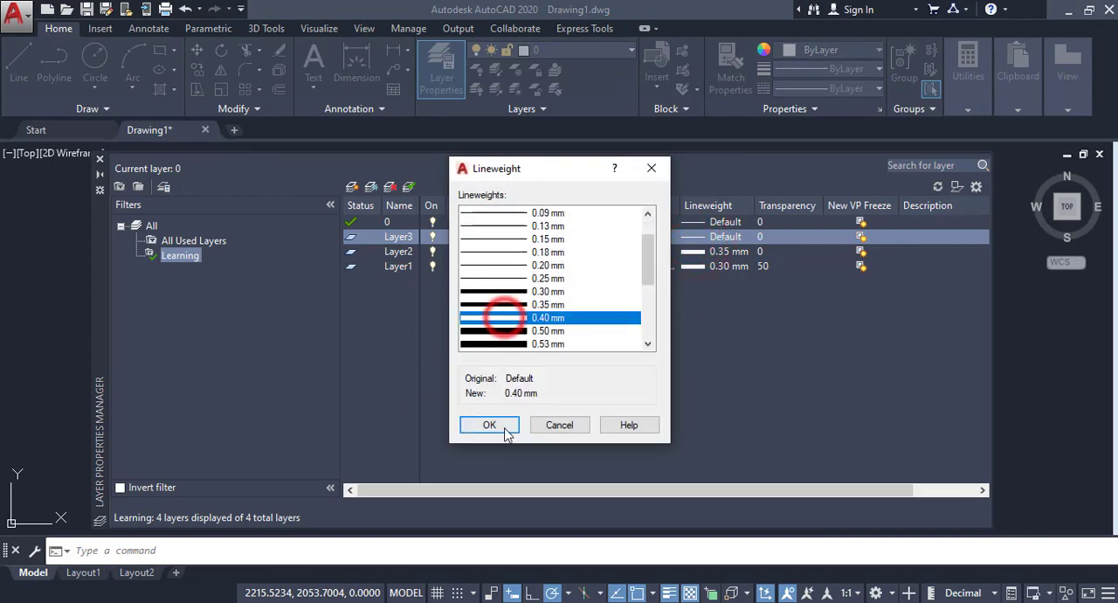
left_click(490, 426)
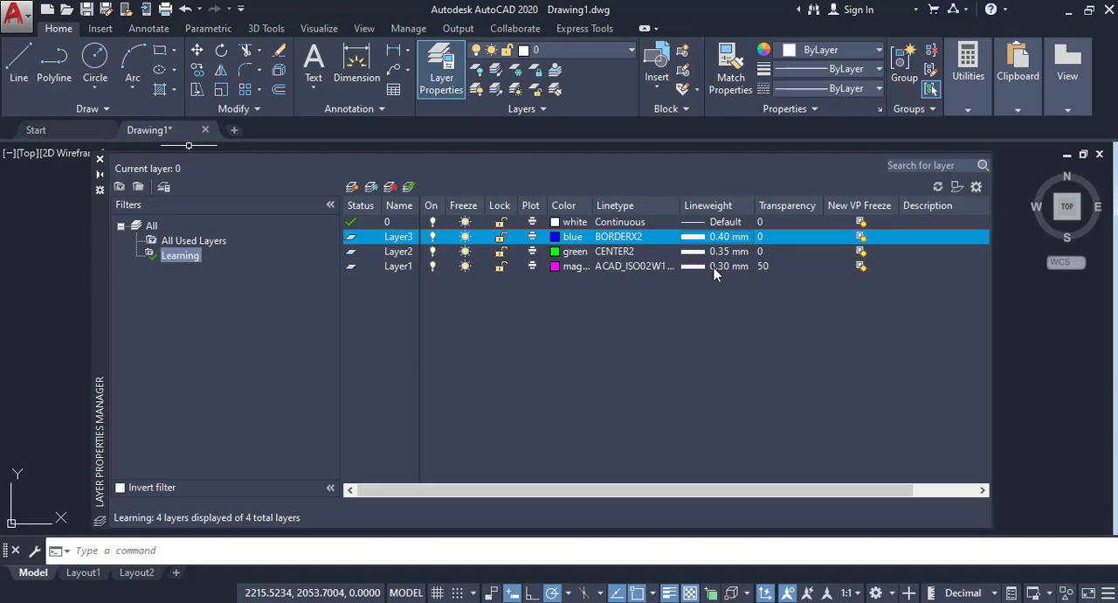
left_click(405, 288)
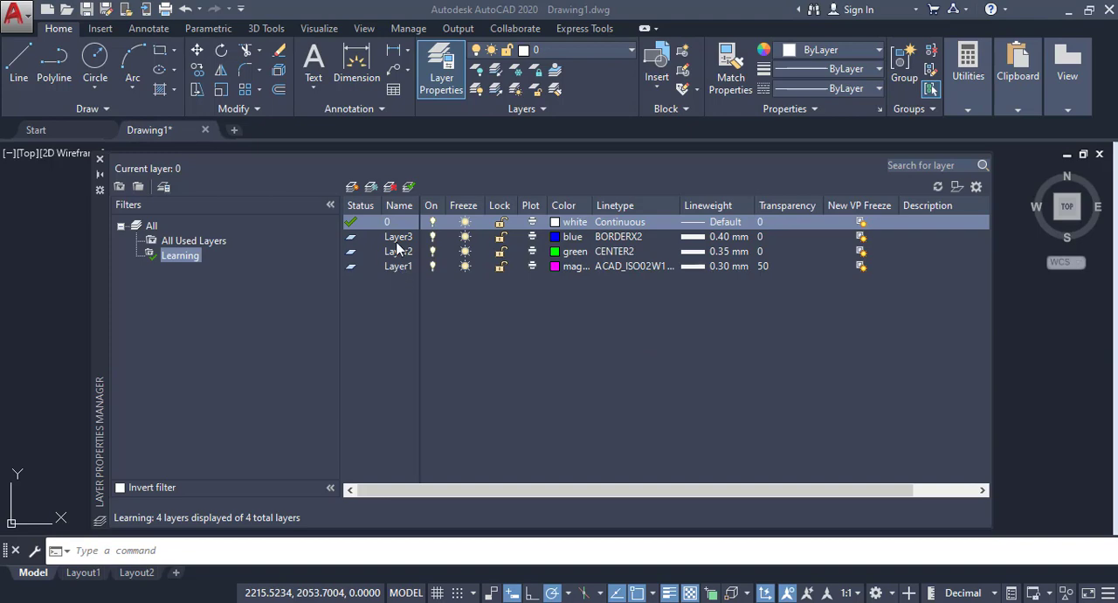
left_click(100, 159)
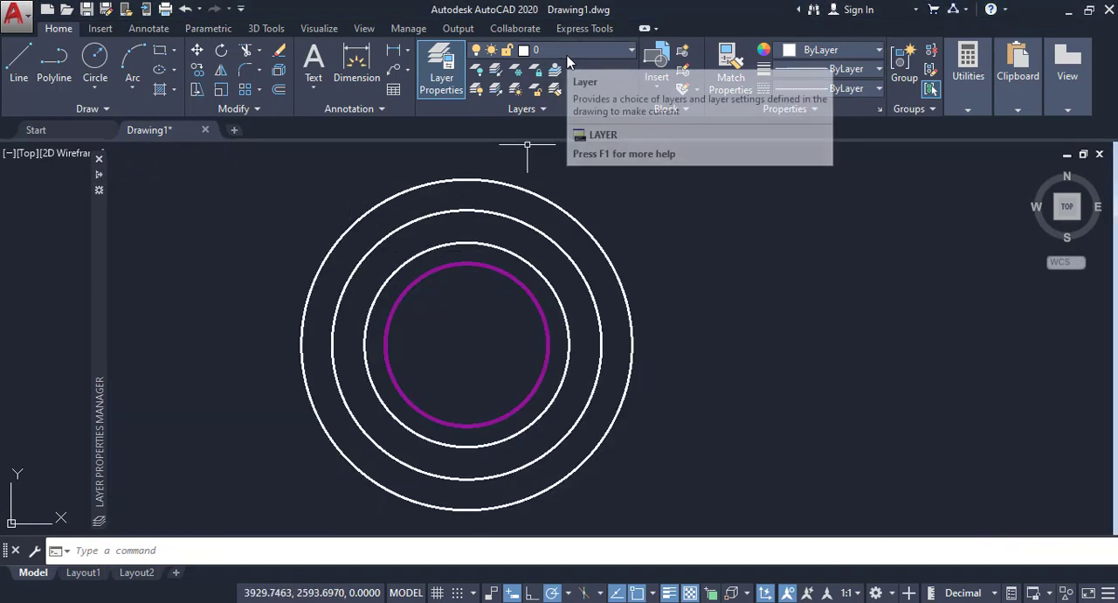
Step: Move the white circle directly around the magenta one to Layer2 and clear the selection
left_click(541, 276)
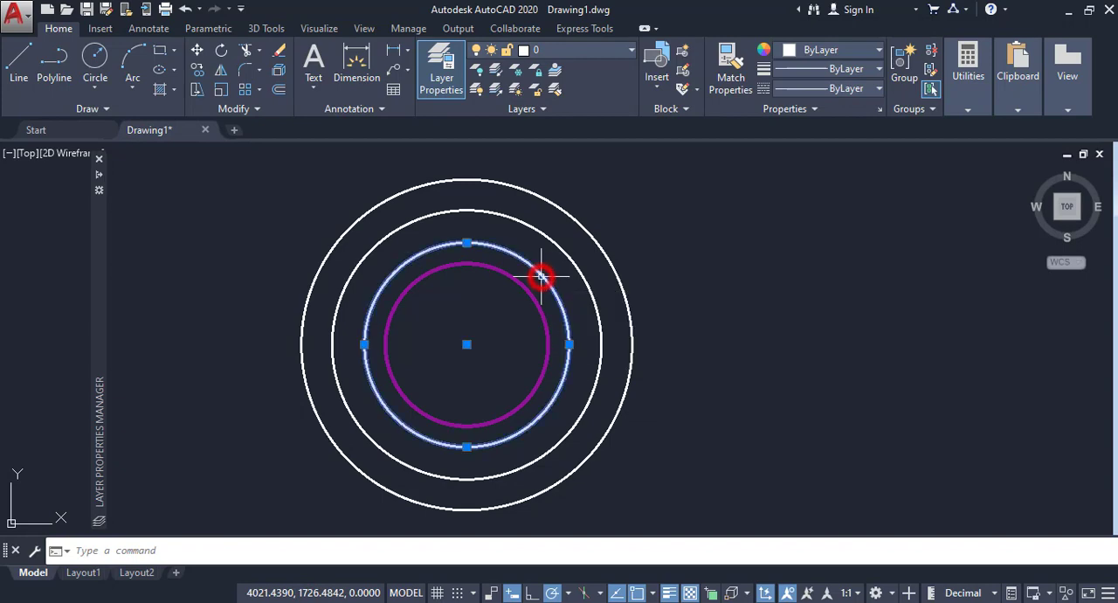
left_click(579, 51)
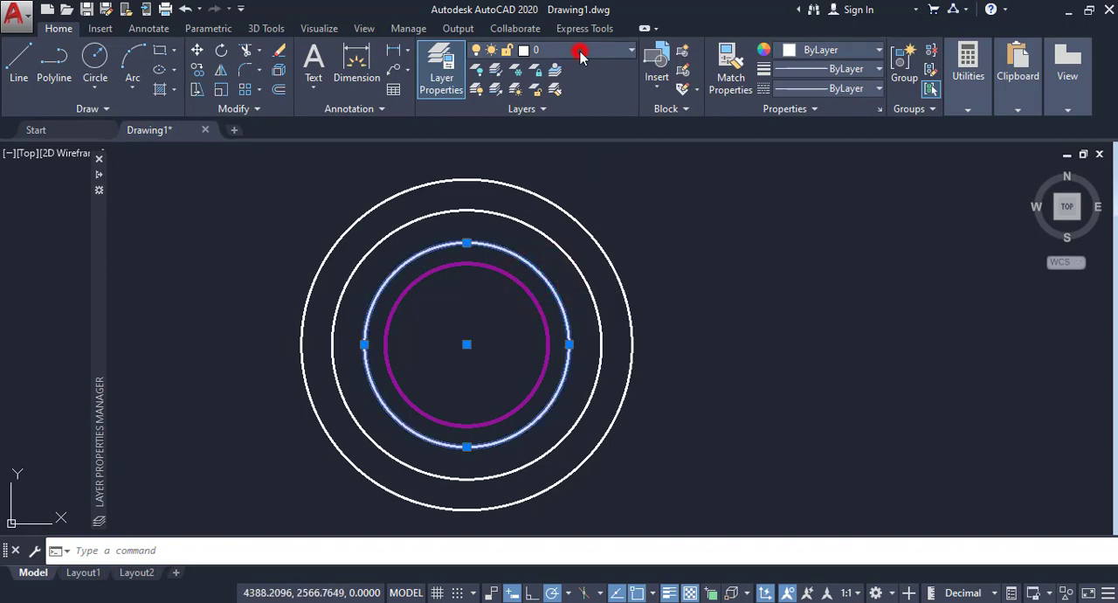
left_click(572, 110)
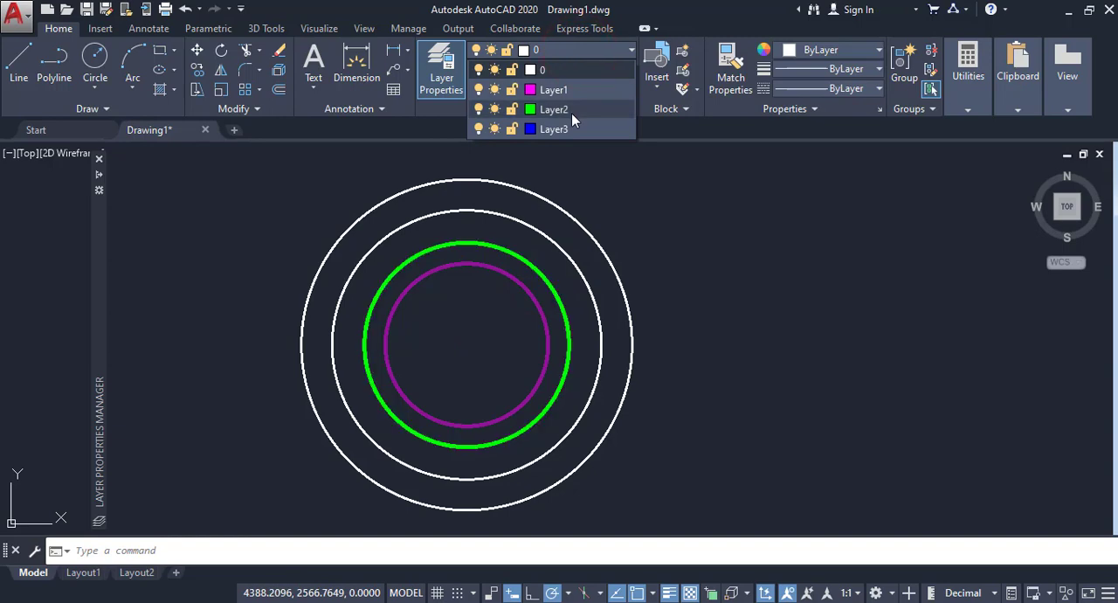
left_click(571, 113)
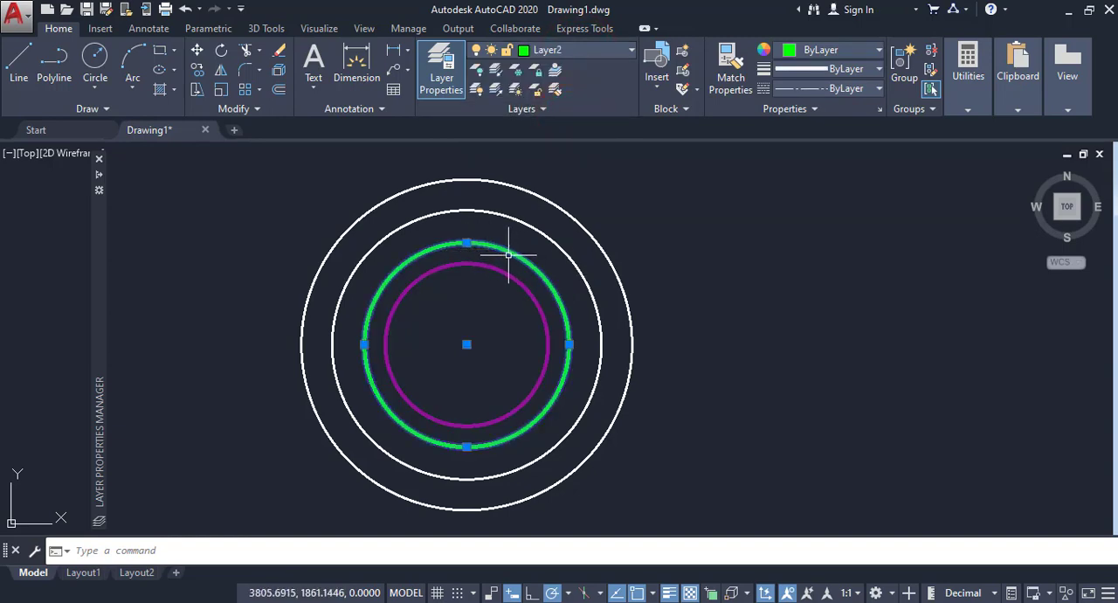
key("Escape")
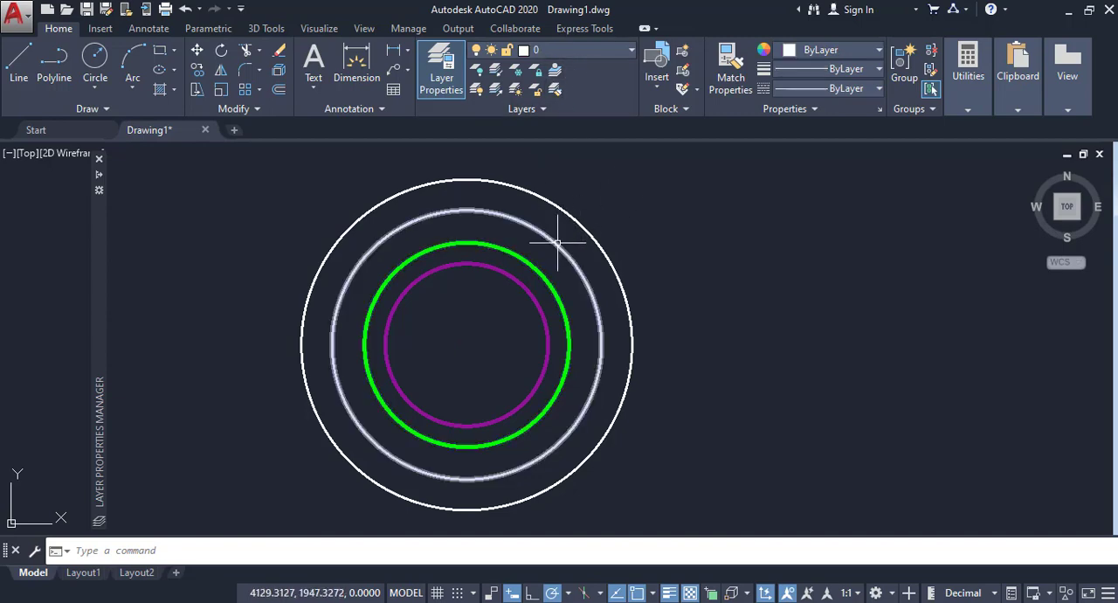
Step: Move the white circle directly around the green one to Layer3 and clear the selection
left_click(557, 237)
left_click(586, 49)
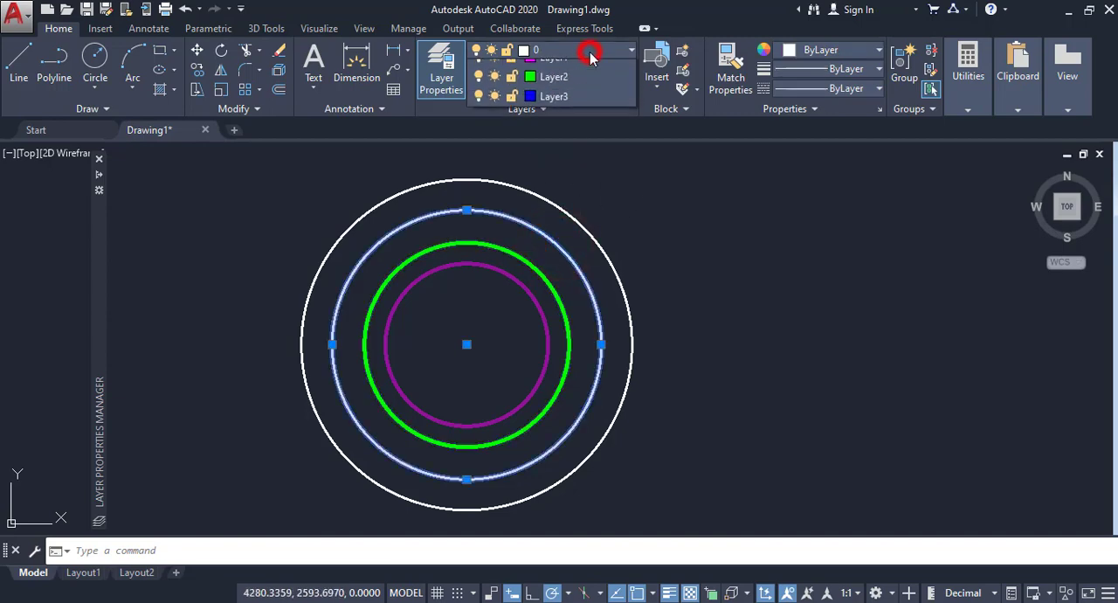
left_click(557, 127)
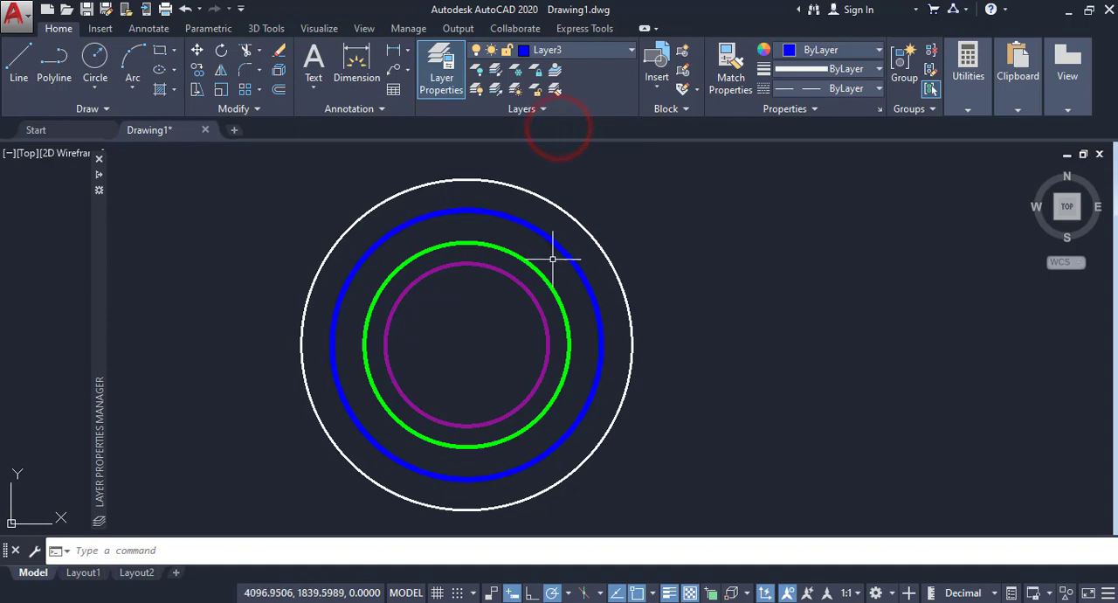
key("Escape")
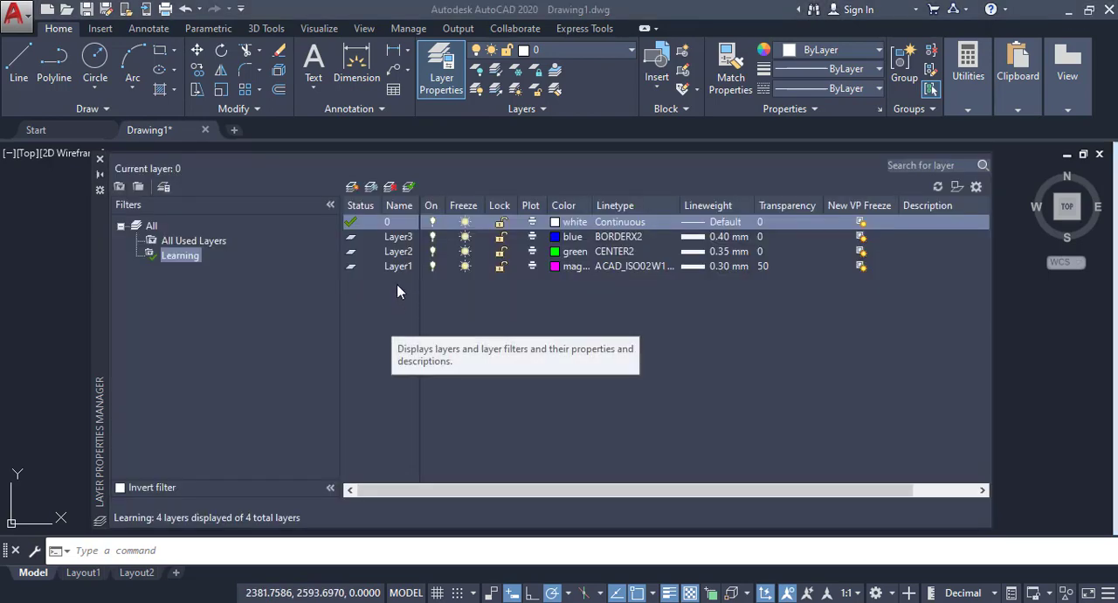
Step: Go through layer 0, Layer3, Layer2 and Layer1 in the layer manager to review the existing layers
left_click(395, 237)
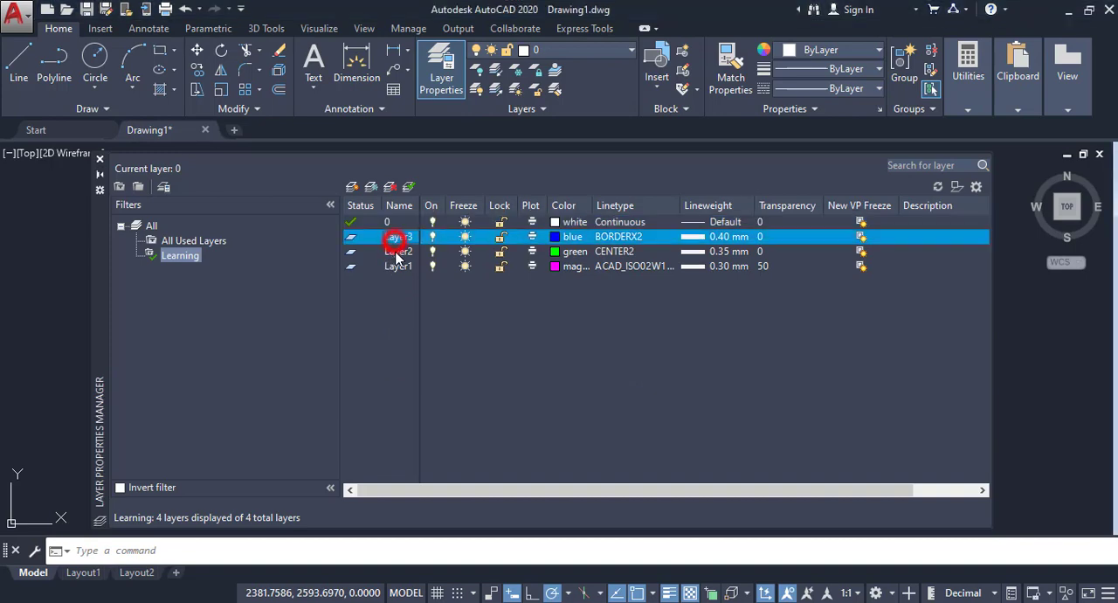
left_click(393, 222)
left_click(397, 237)
left_click(395, 252)
left_click(397, 266)
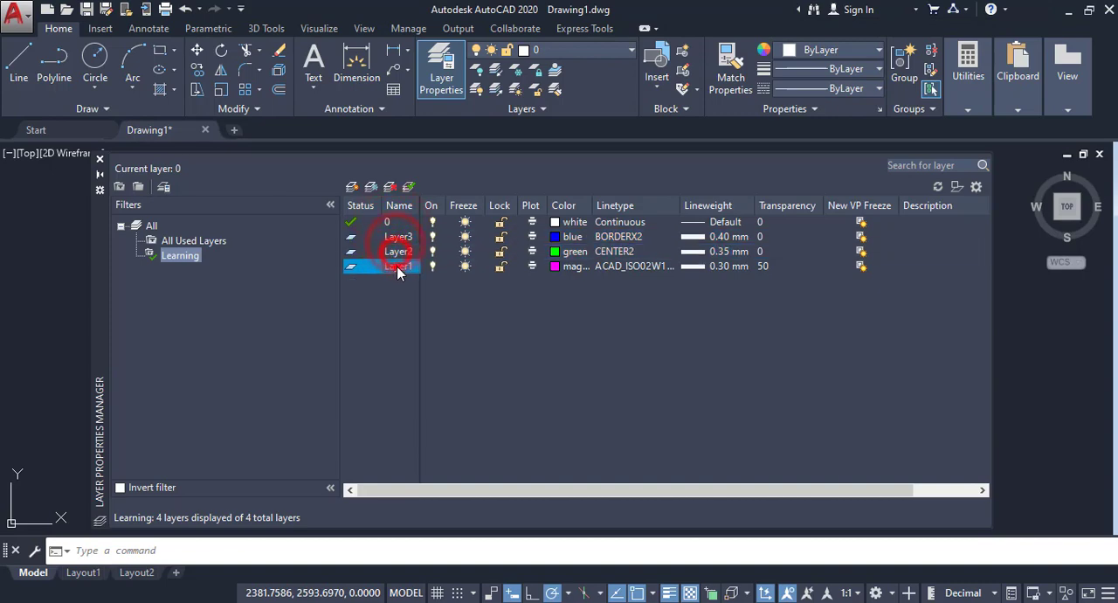
left_click(396, 253)
left_click(398, 237)
left_click(398, 220)
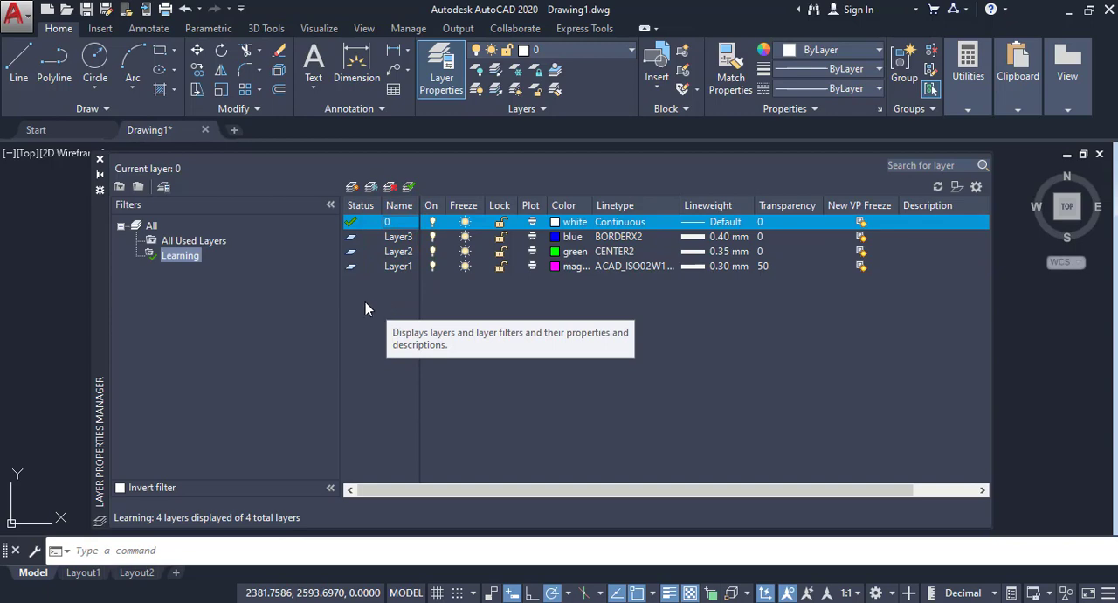
Step: Create a new layer named Merge and set its color to red
right_click(365, 302)
left_click(412, 259)
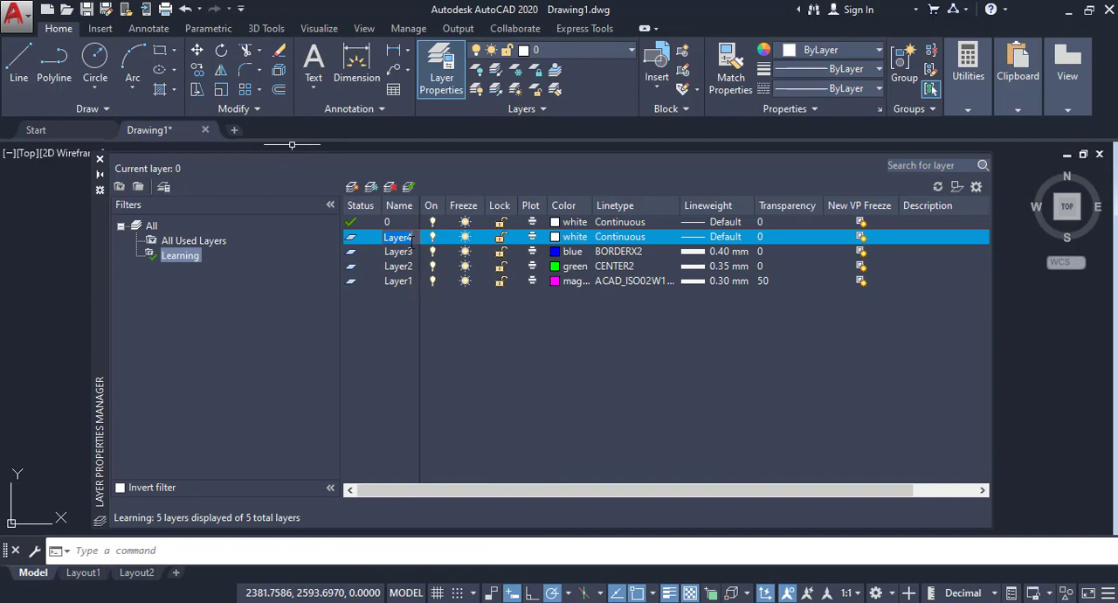
key("BackSpace")
left_click(411, 323)
left_click(555, 236)
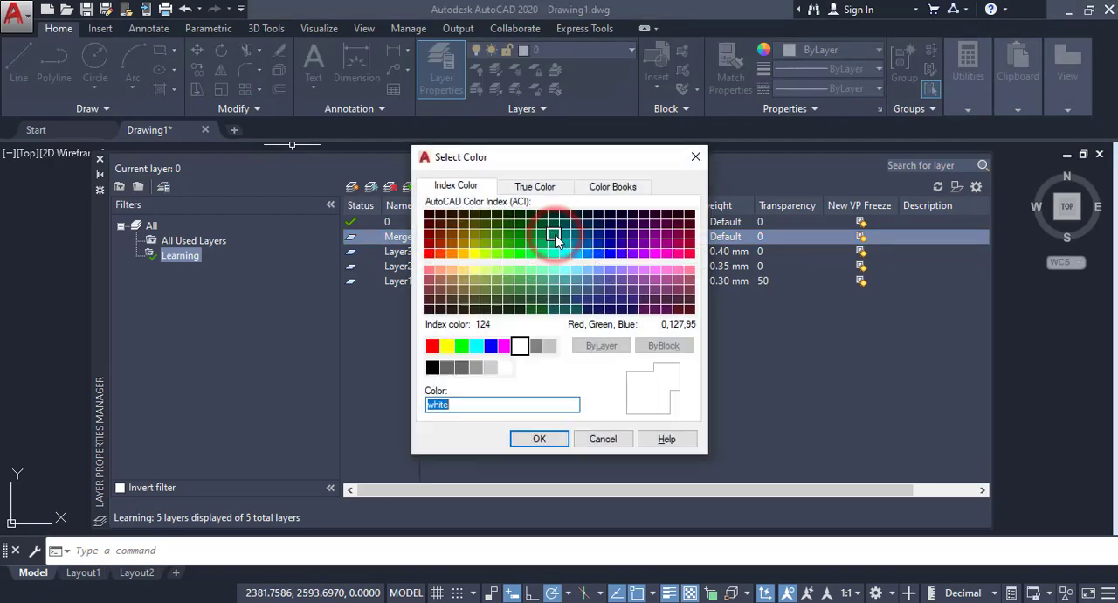
left_click(432, 346)
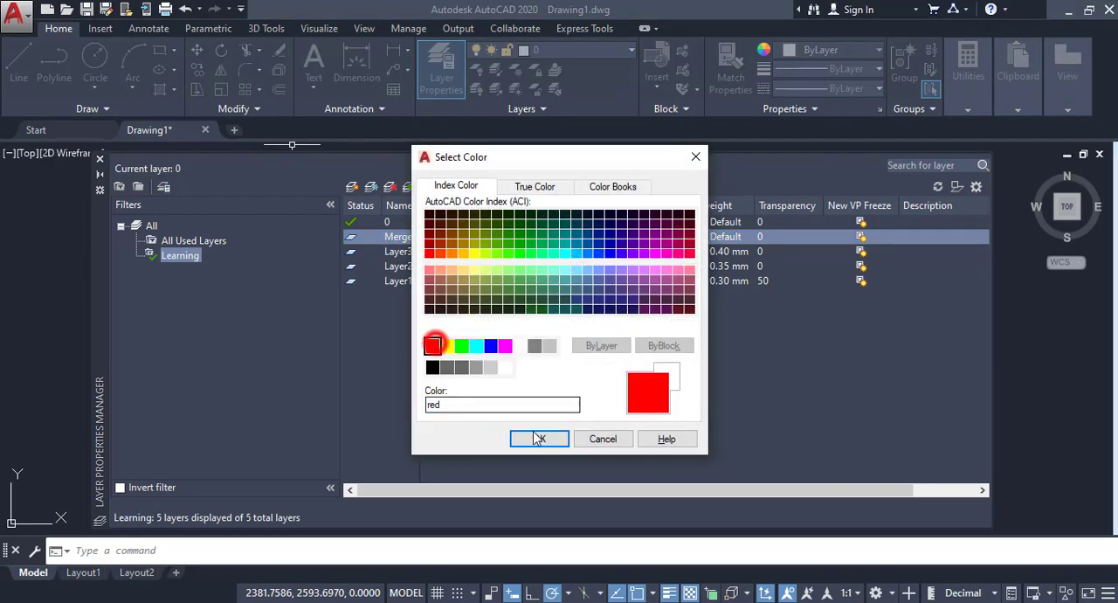
left_click(536, 439)
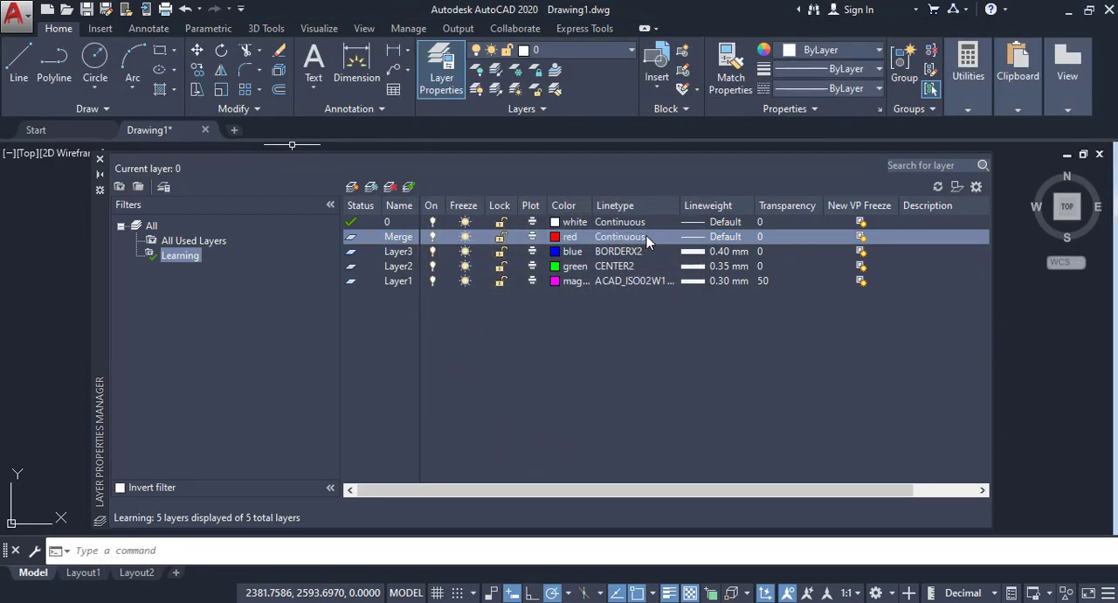
Step: Try to merge Layer3, Layer2, Layer1 and layer 0 together into the target layer Merge
left_click(398, 252)
left_click(397, 267, "shift")
left_click(398, 281, "ctrl")
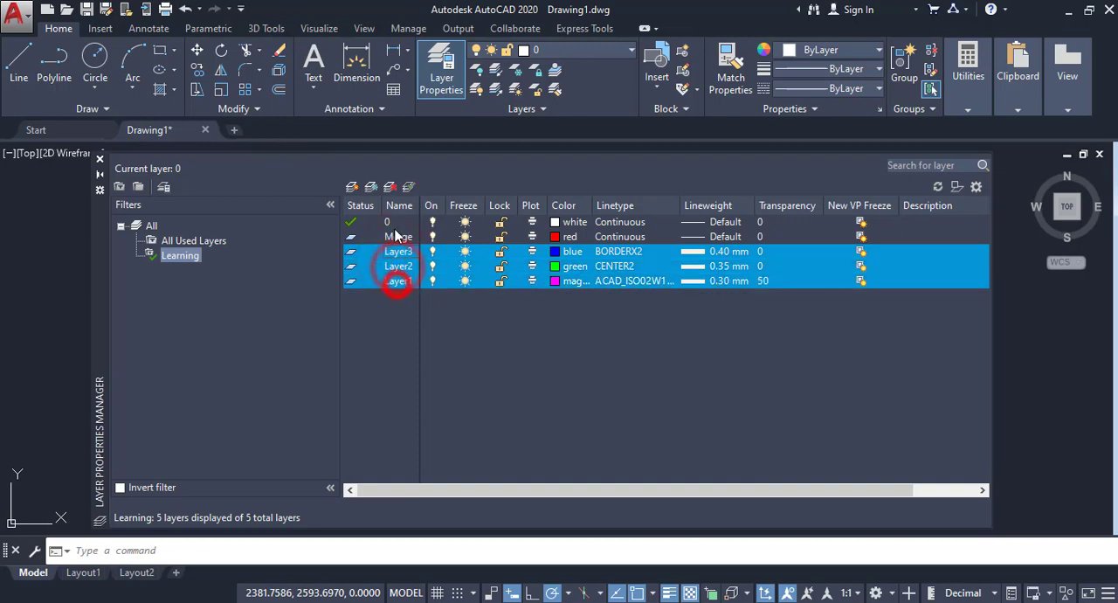
left_click(394, 223, "ctrl")
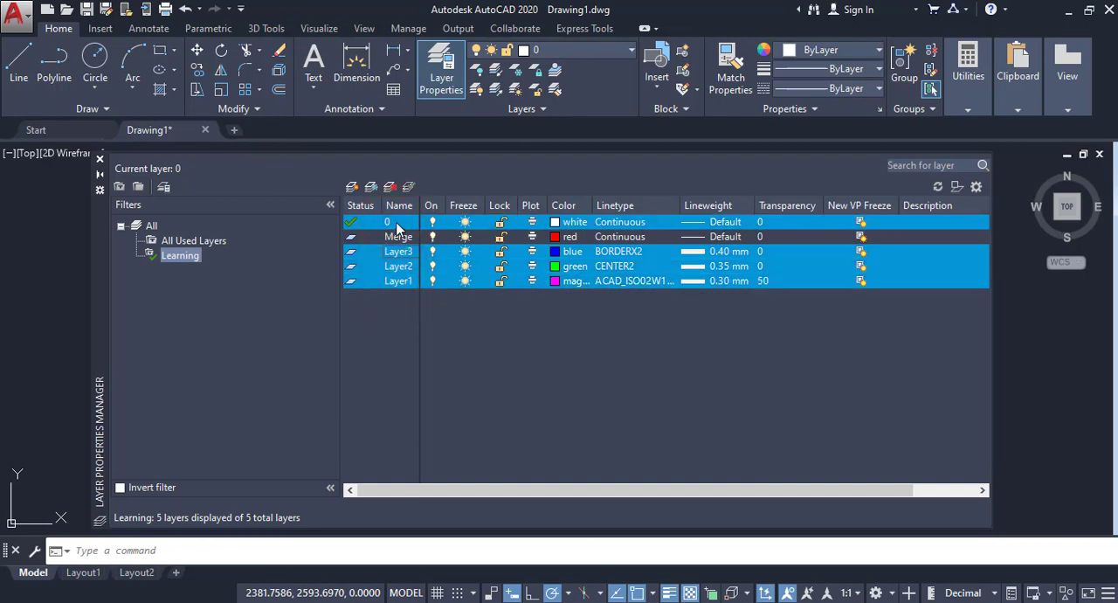
right_click(397, 226)
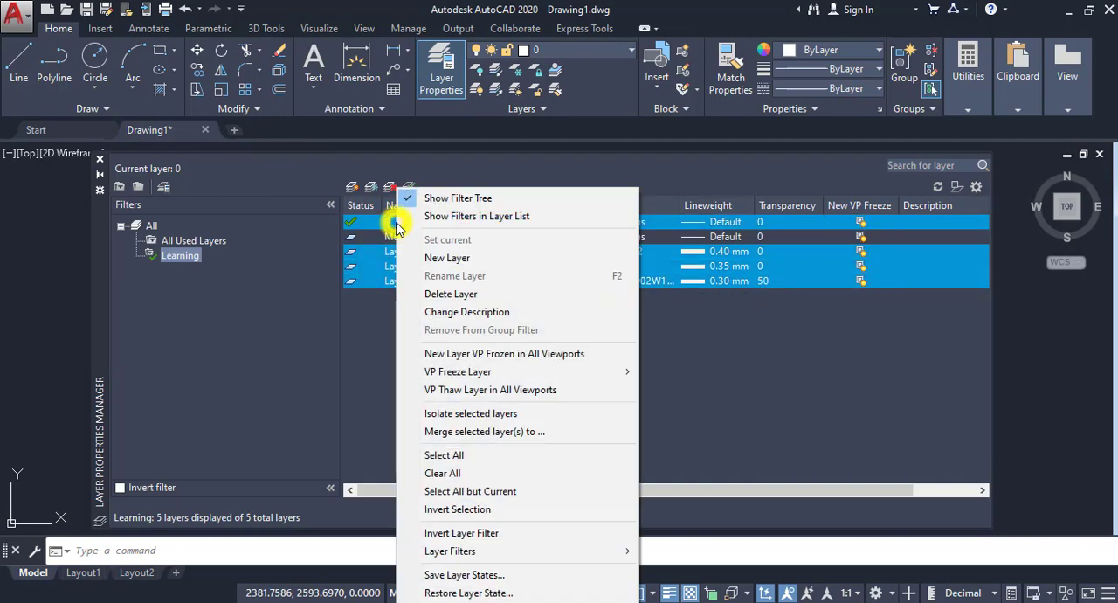
left_click(454, 433)
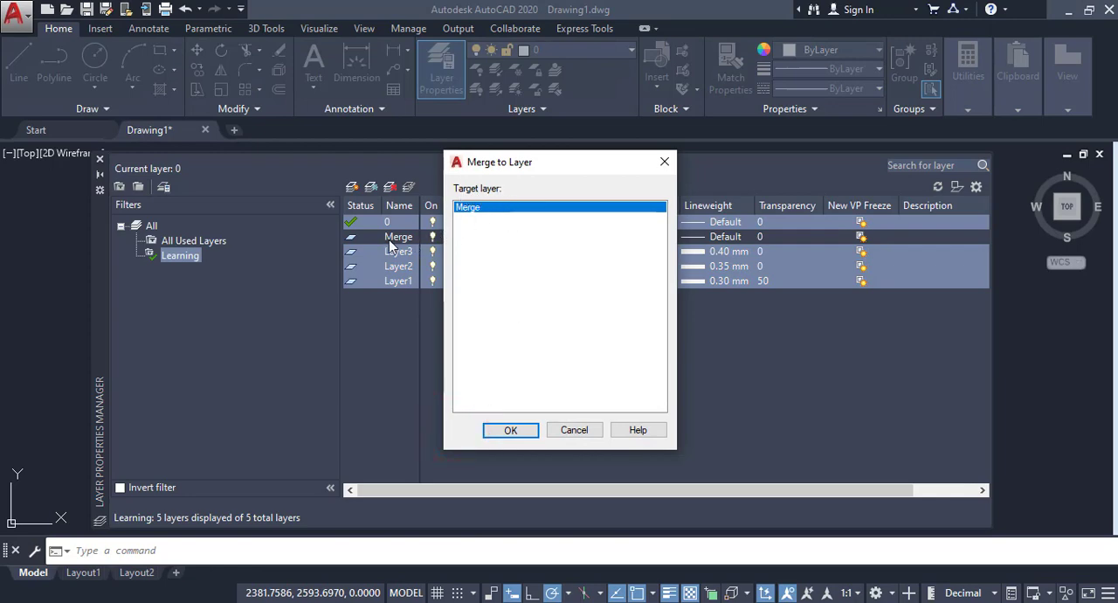
left_click(467, 210)
left_click(463, 210)
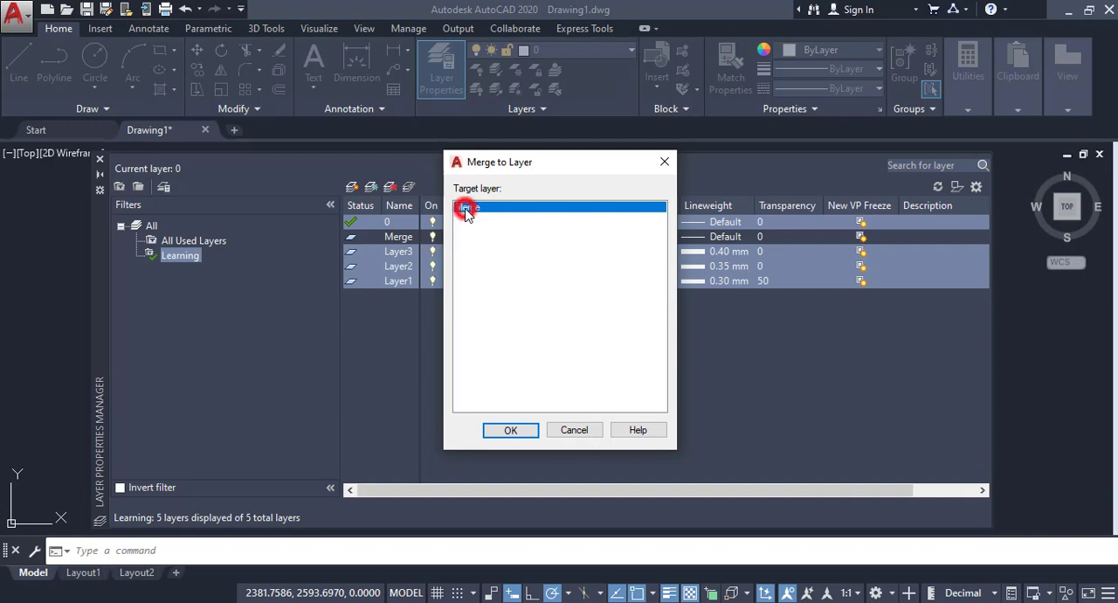
left_click(508, 430)
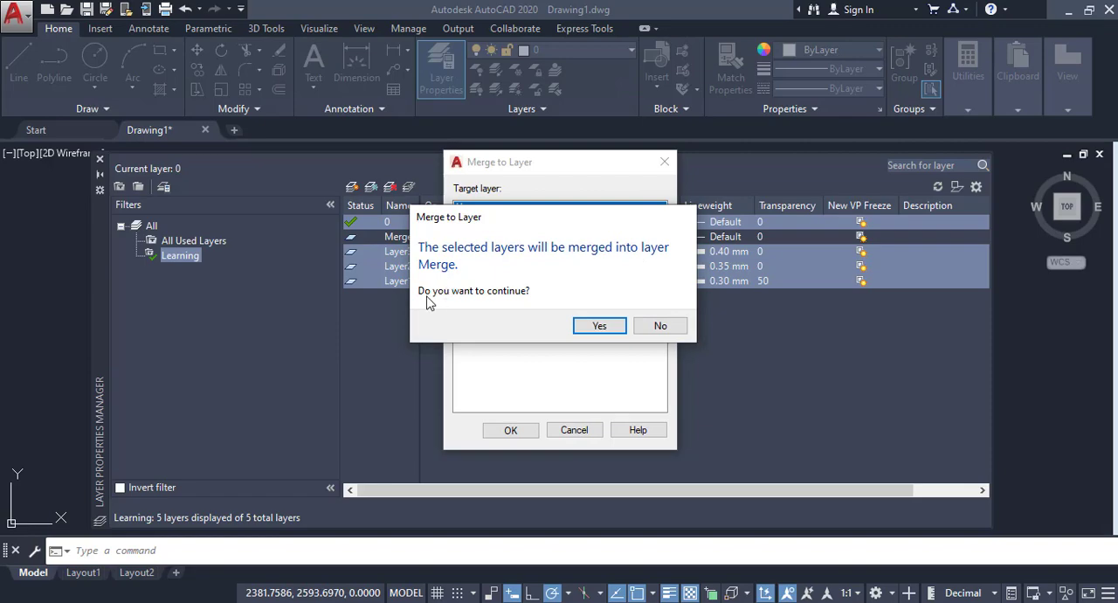
left_click(600, 326)
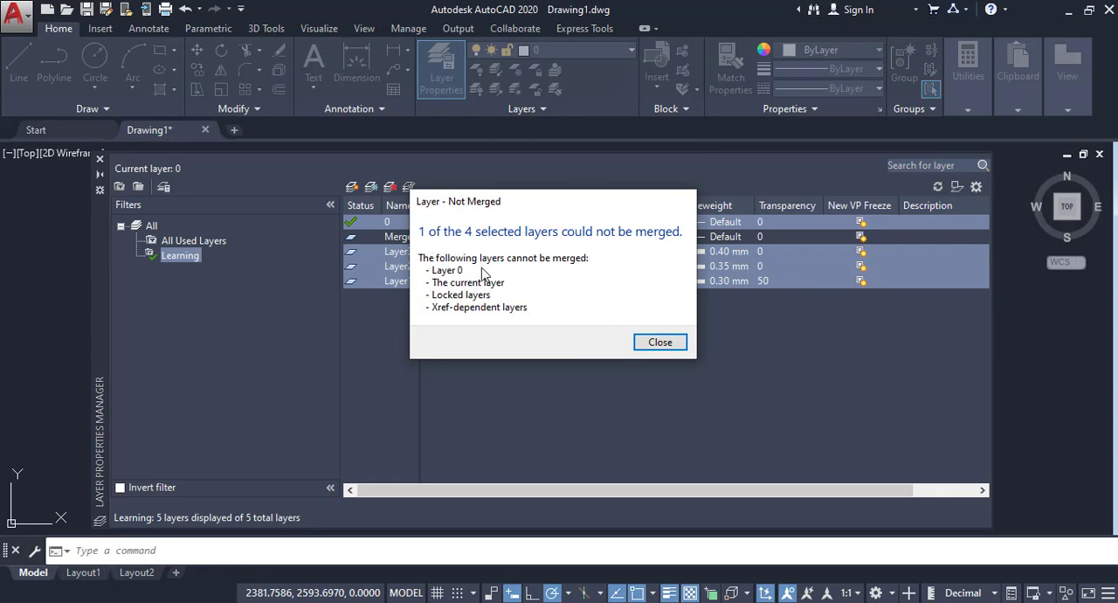
left_click(647, 343)
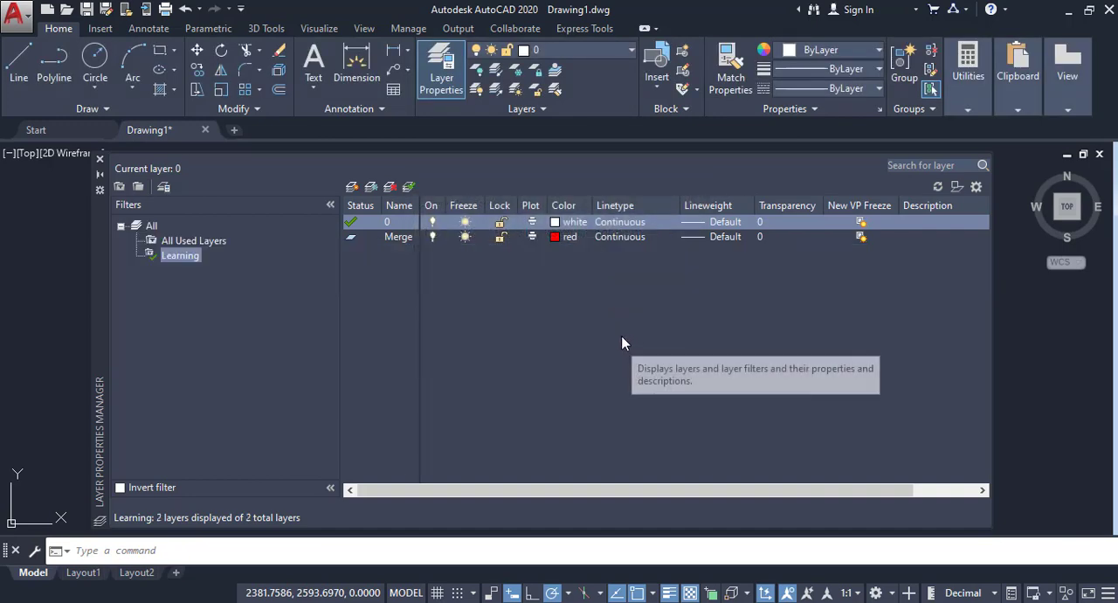
Step: Examine the Merge layer, the circles in the drawing and the list of layers
left_click(397, 240)
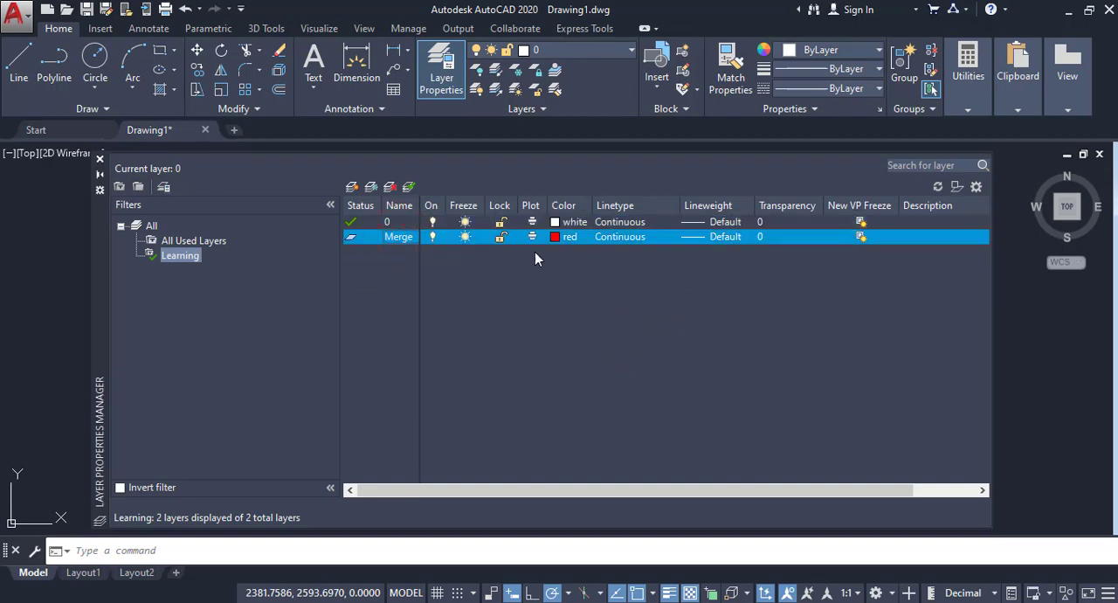
left_click(100, 174)
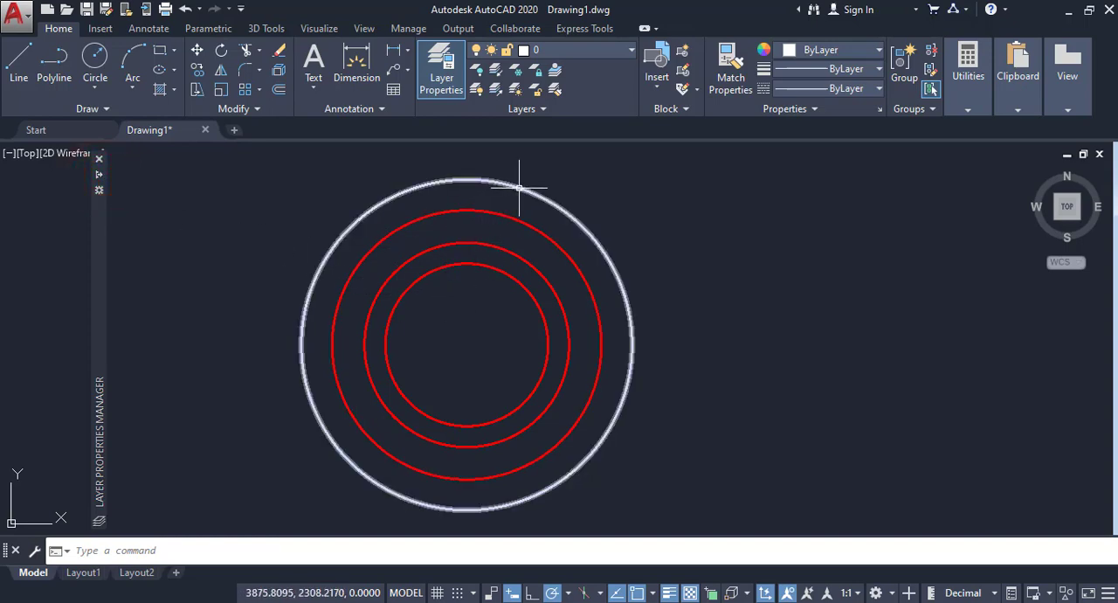
left_click(587, 52)
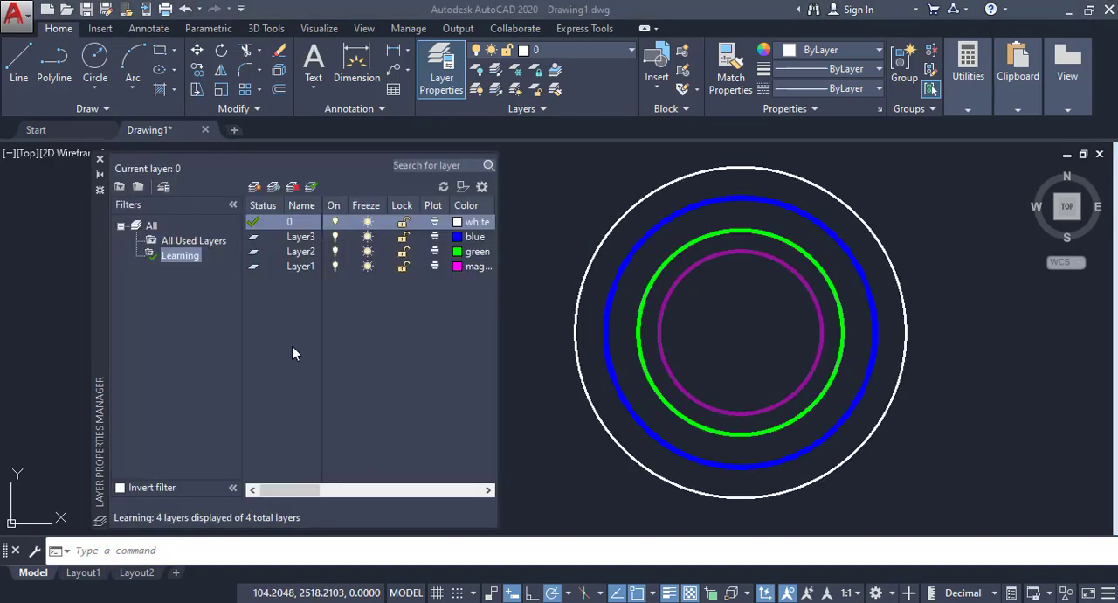
Step: Isolate Layer1 in the layer manager so that the other layers are locked
left_click(293, 272)
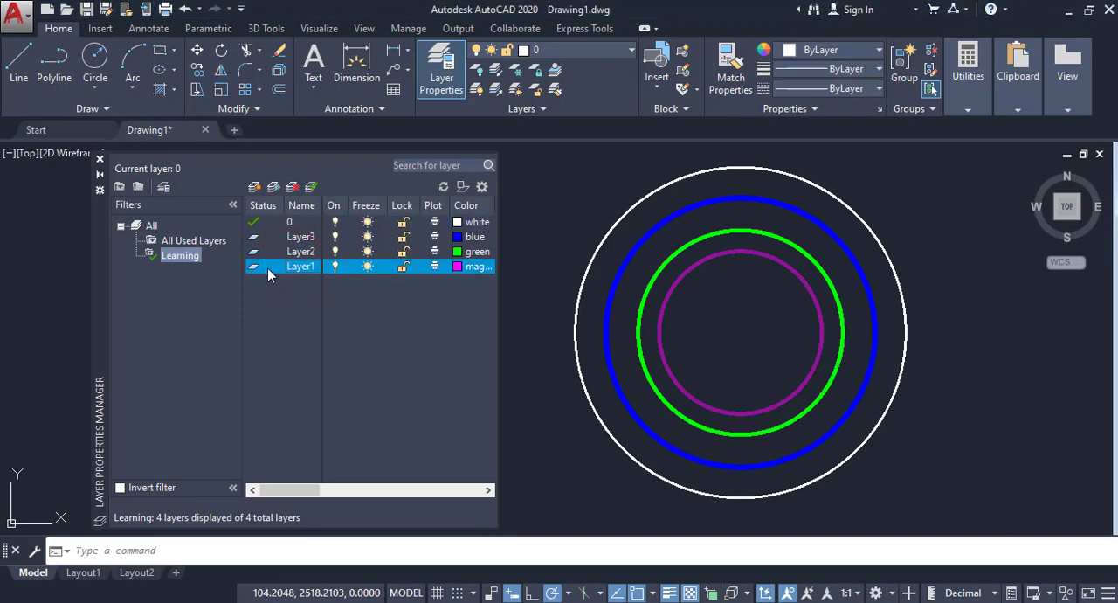
right_click(268, 268)
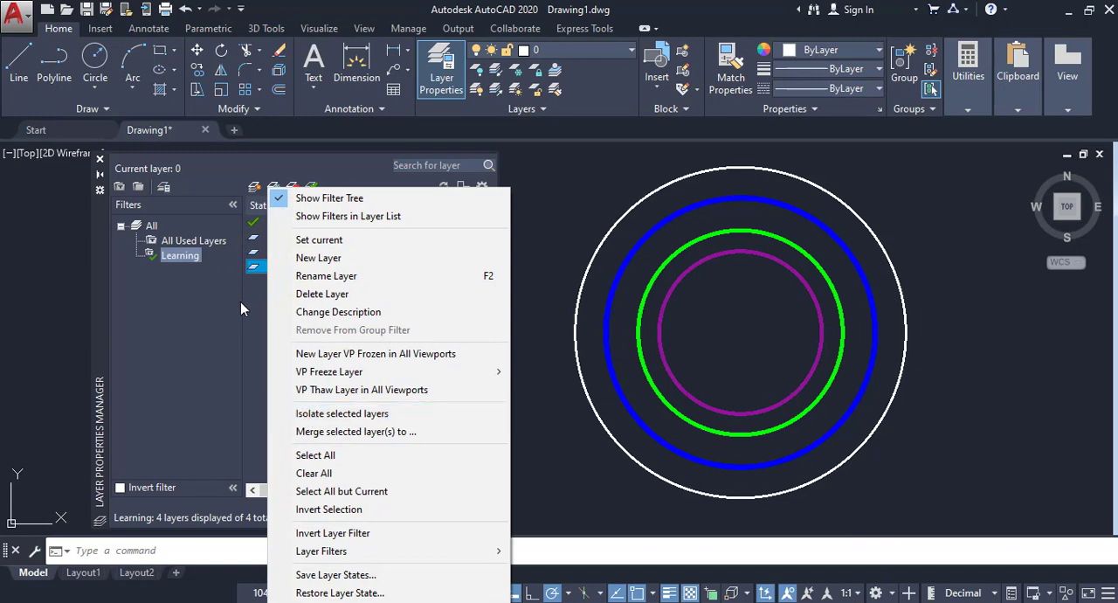
left_click(324, 414)
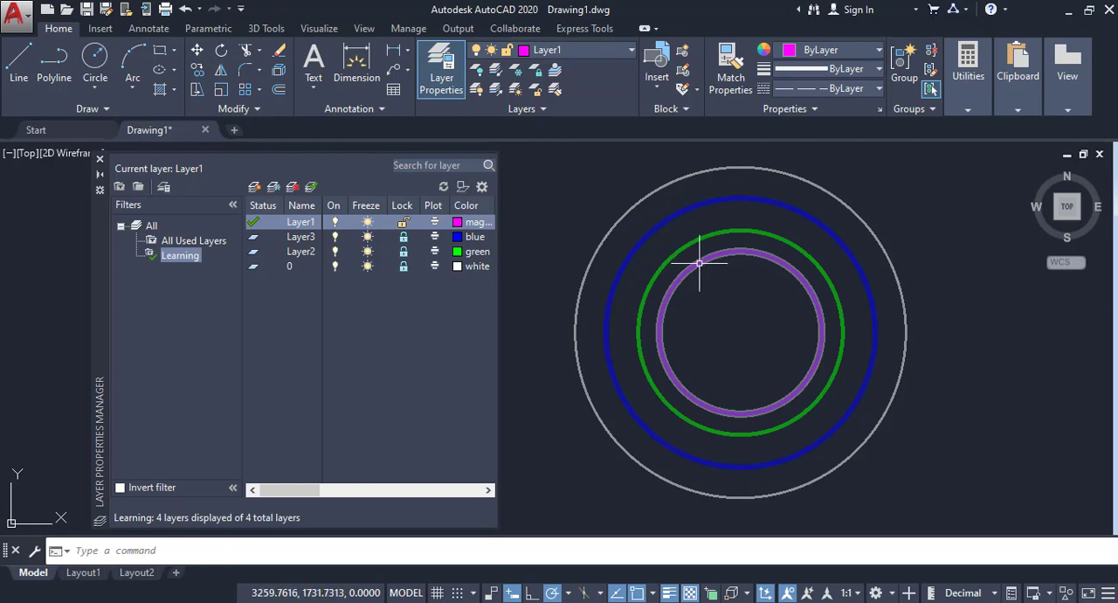
mouse_move(699, 262)
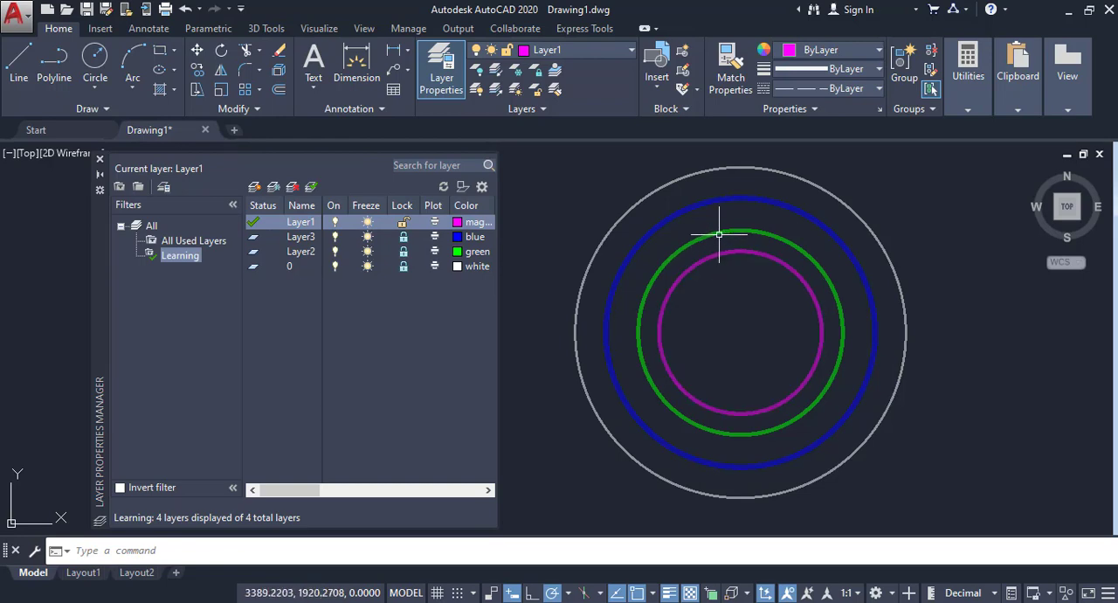
Step: Select the green, blue and white circles to check their locked layers, and clear the selection
left_click(719, 234)
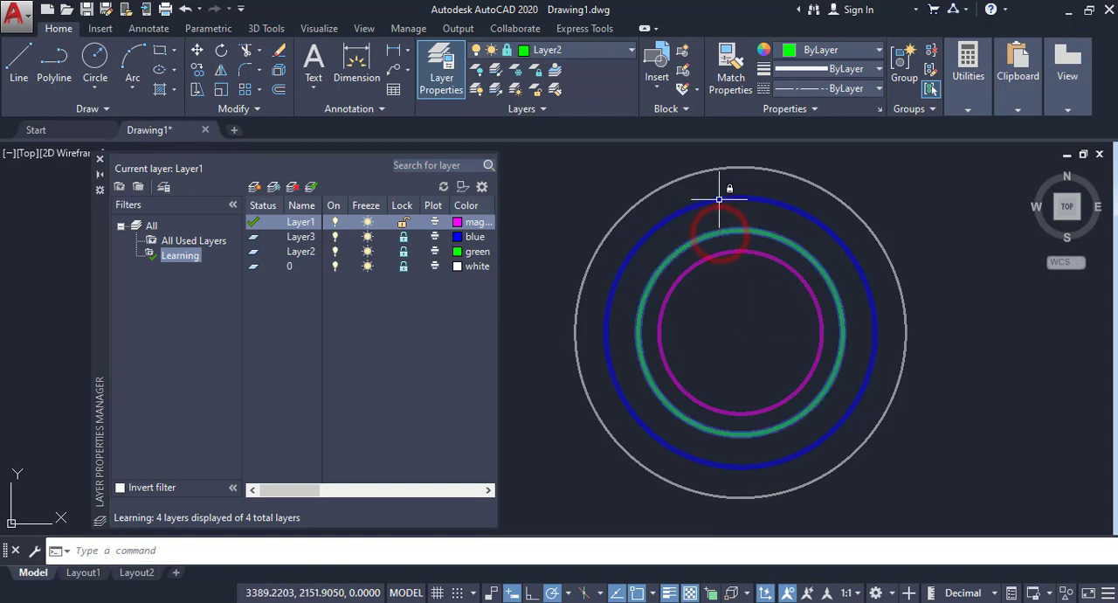
left_click(719, 199)
left_click(720, 166)
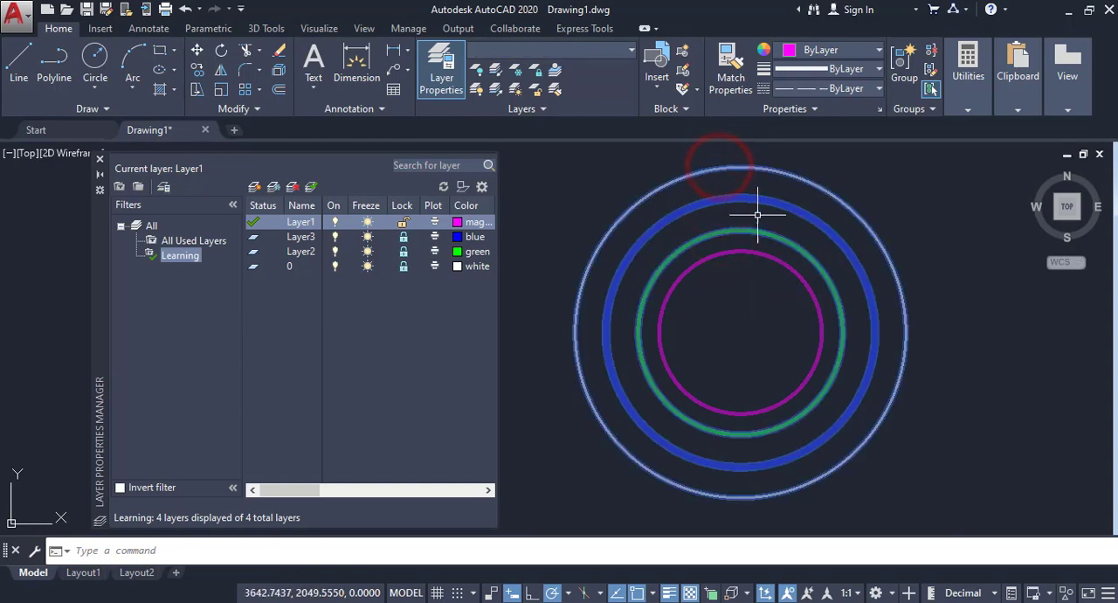
right_click(941, 185)
left_click(969, 438)
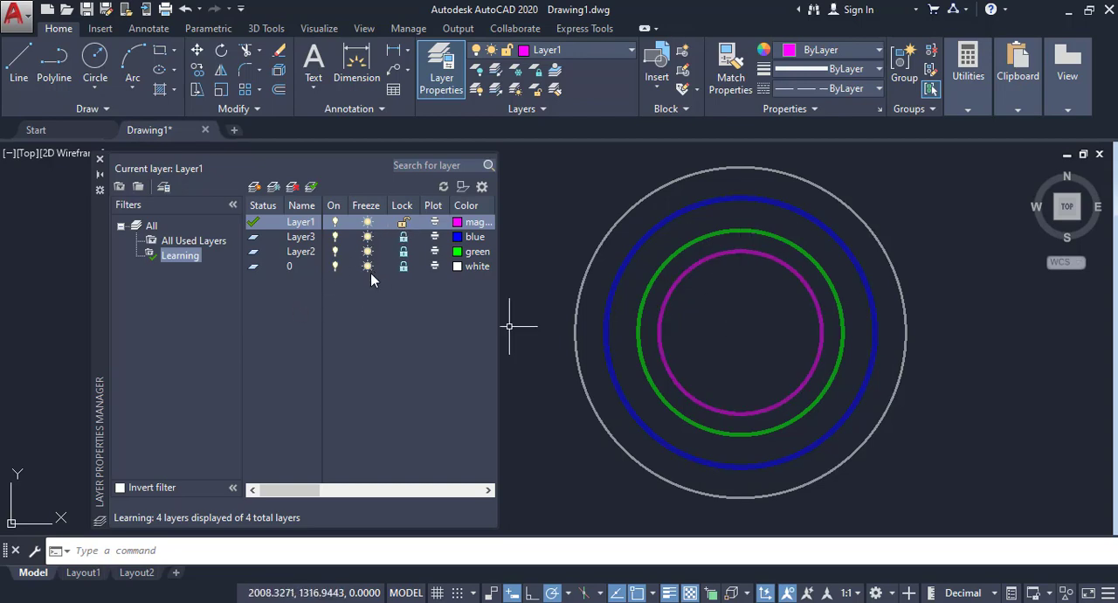
Step: Select Layer1, Layer3, Layer2 and layer 0 together and isolate them all to unlock every layer
left_click_drag(282, 299, 265, 228)
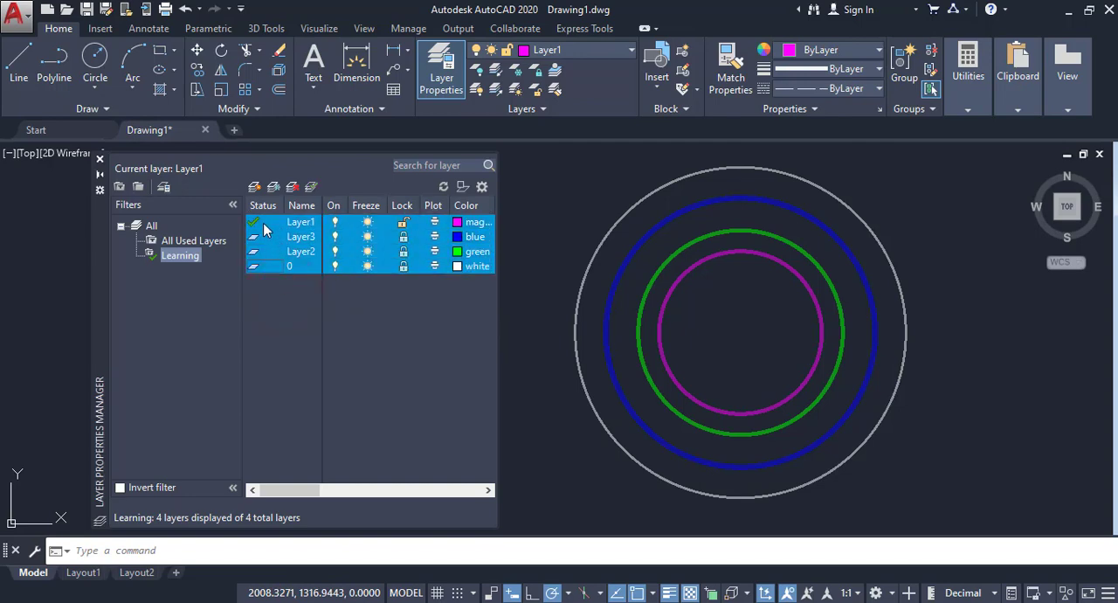
right_click(263, 222)
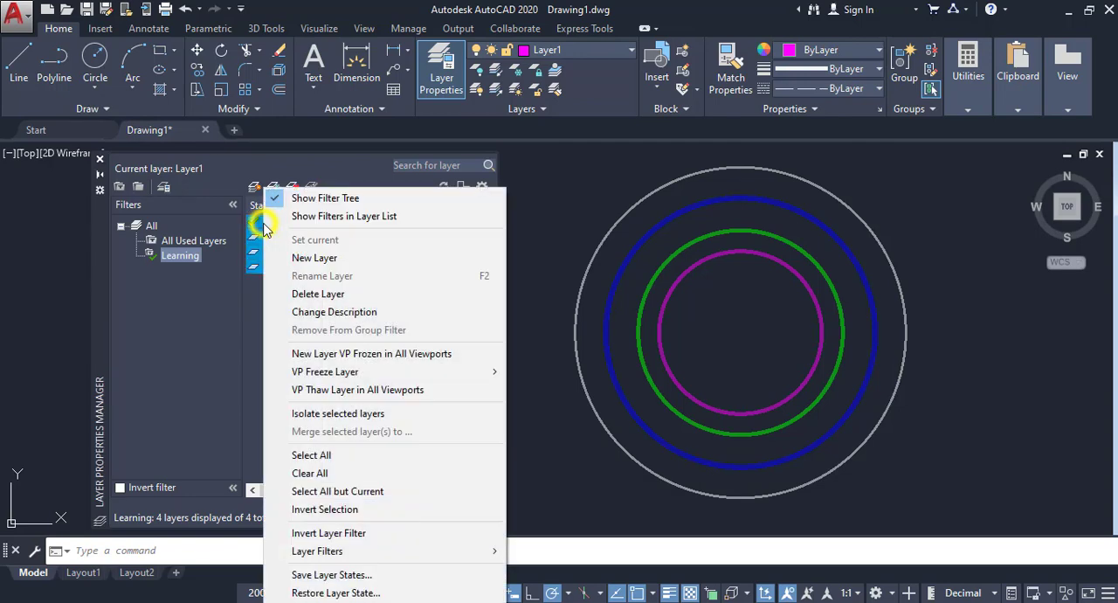
left_click(316, 417)
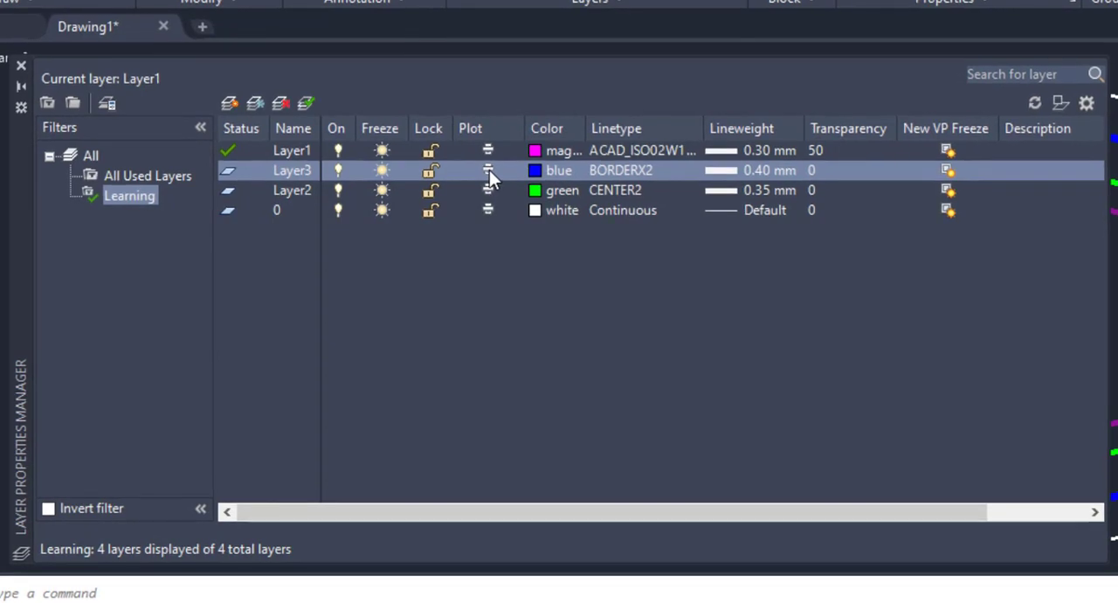
Step: Toggle the plot setting of Layer3 and Layer2 in the layer list
left_click(489, 170)
left_click(488, 190)
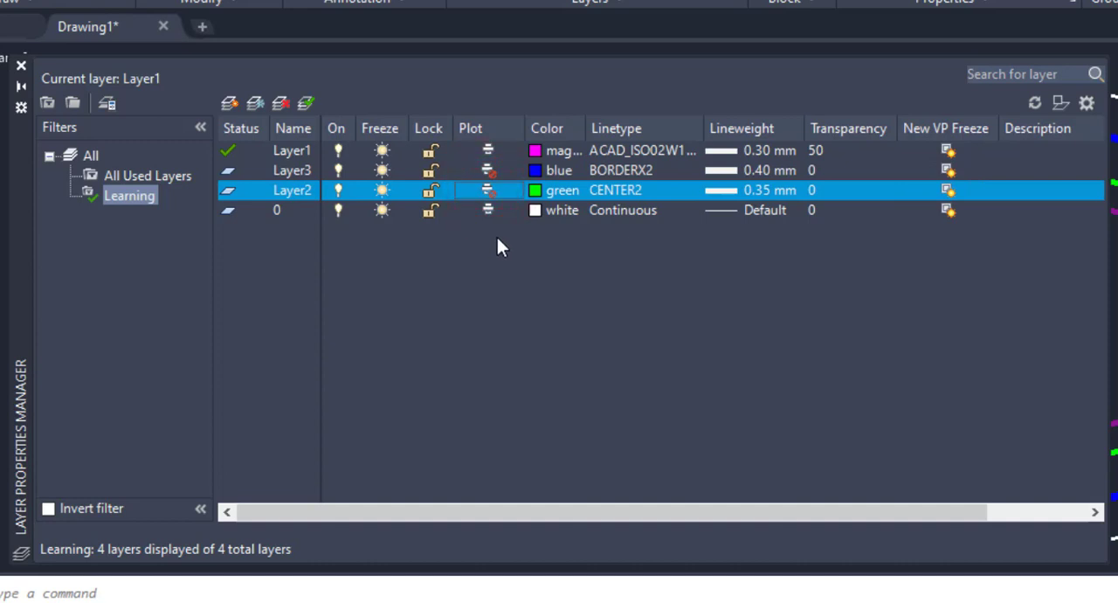
left_click(489, 189)
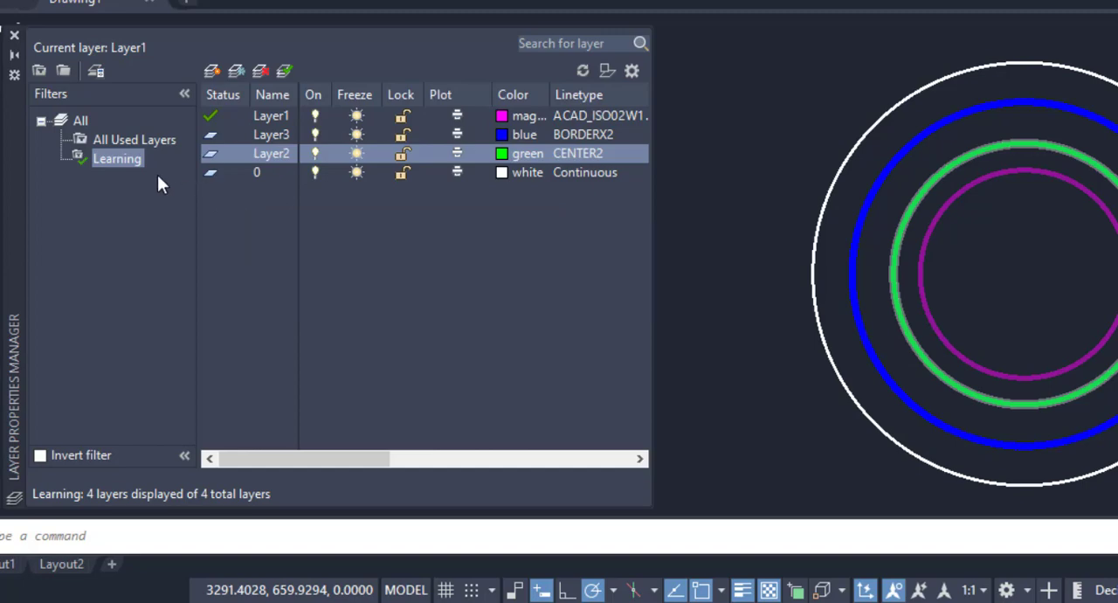
Step: Turn off all layers in the Learning filter at once and turn them back on
right_click(116, 161)
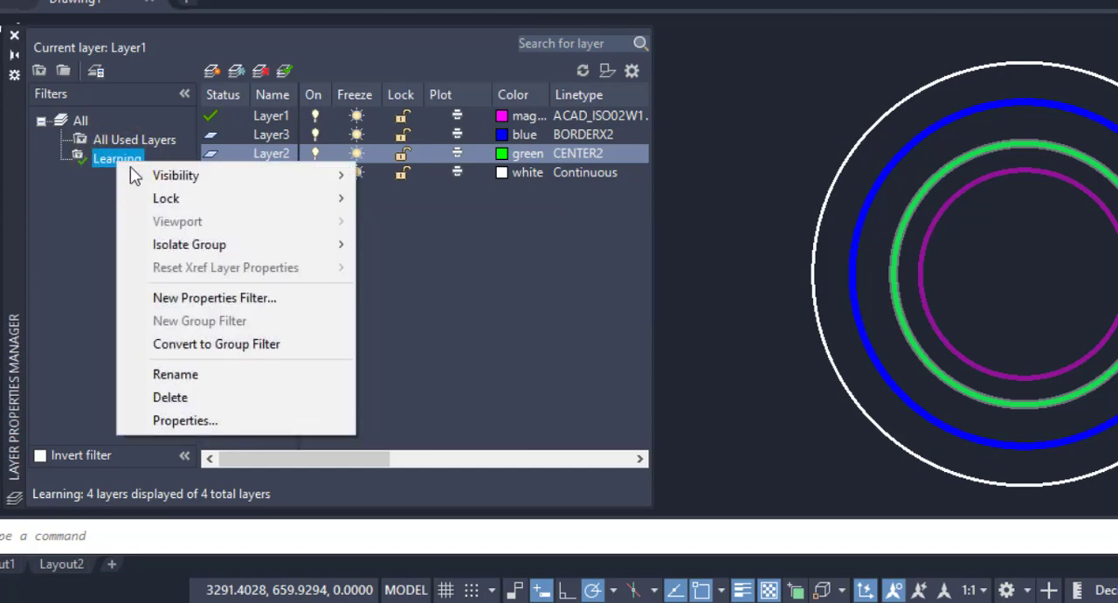
mouse_move(168, 181)
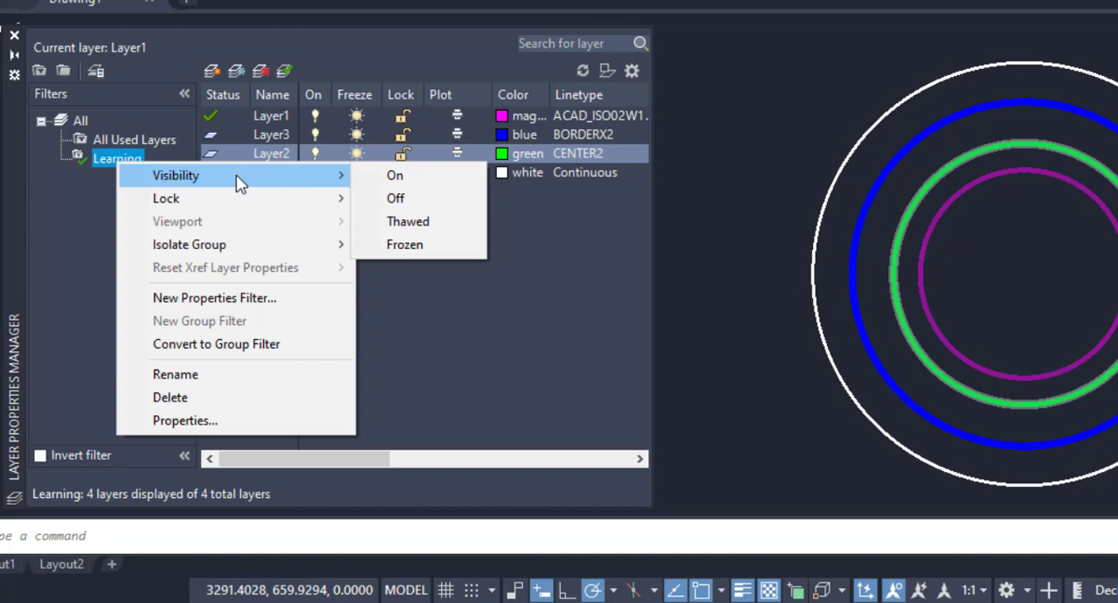
left_click(416, 202)
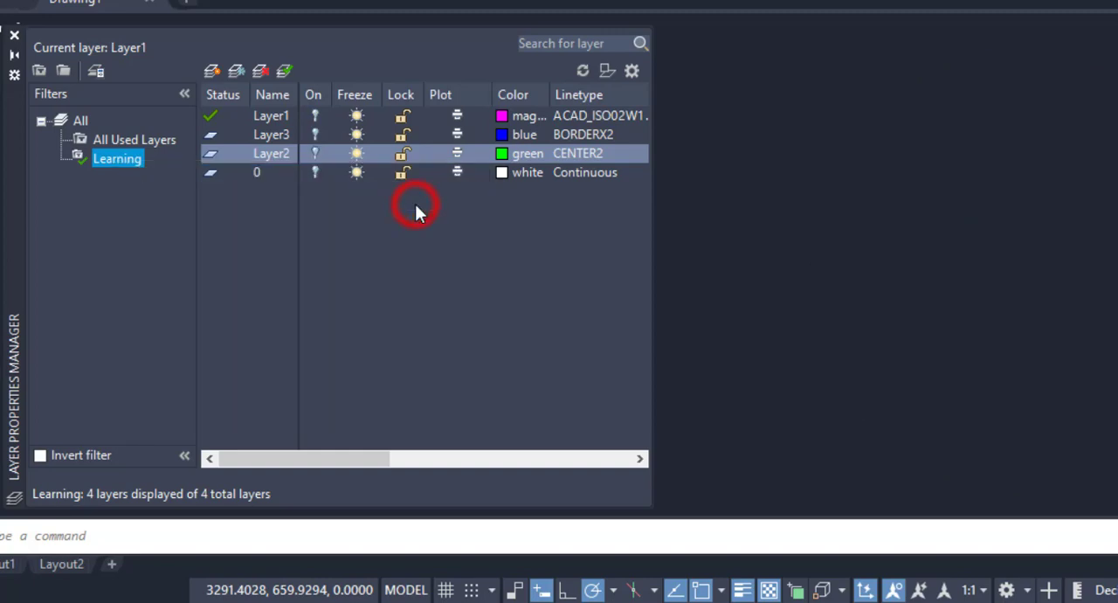
right_click(123, 159)
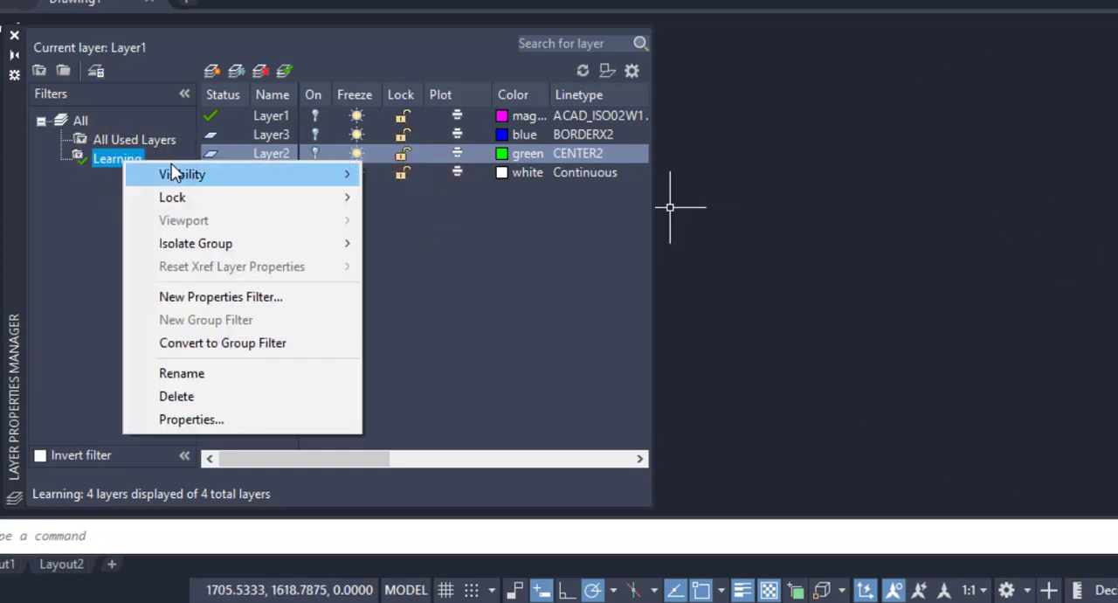
left_click(413, 177)
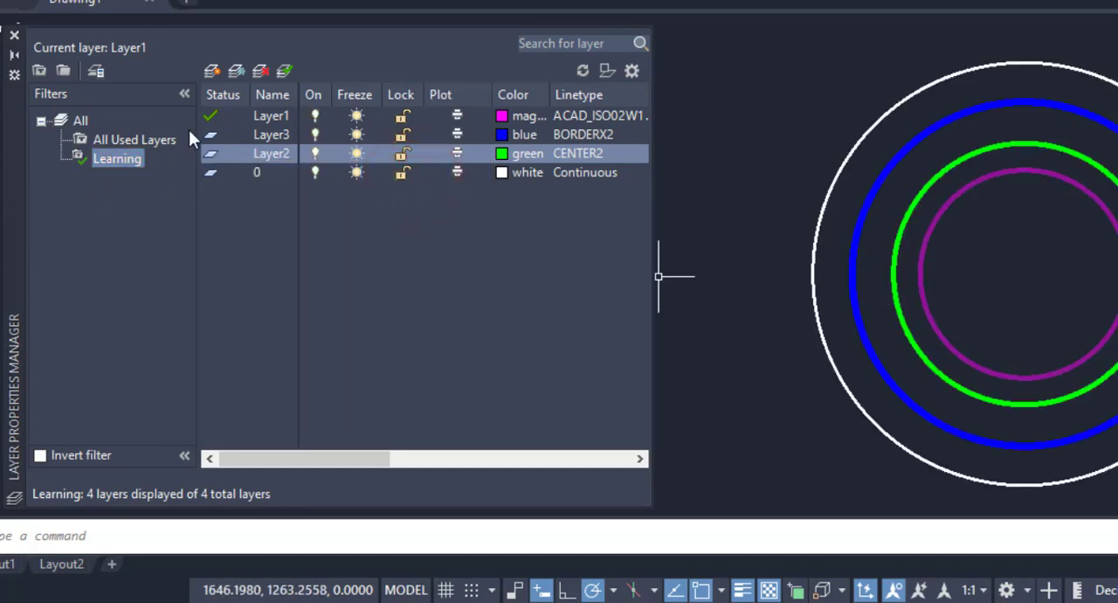
Step: Set the visibility of the Learning filter's layers to Thawed and try to set them all to Frozen
right_click(124, 159)
mouse_move(218, 186)
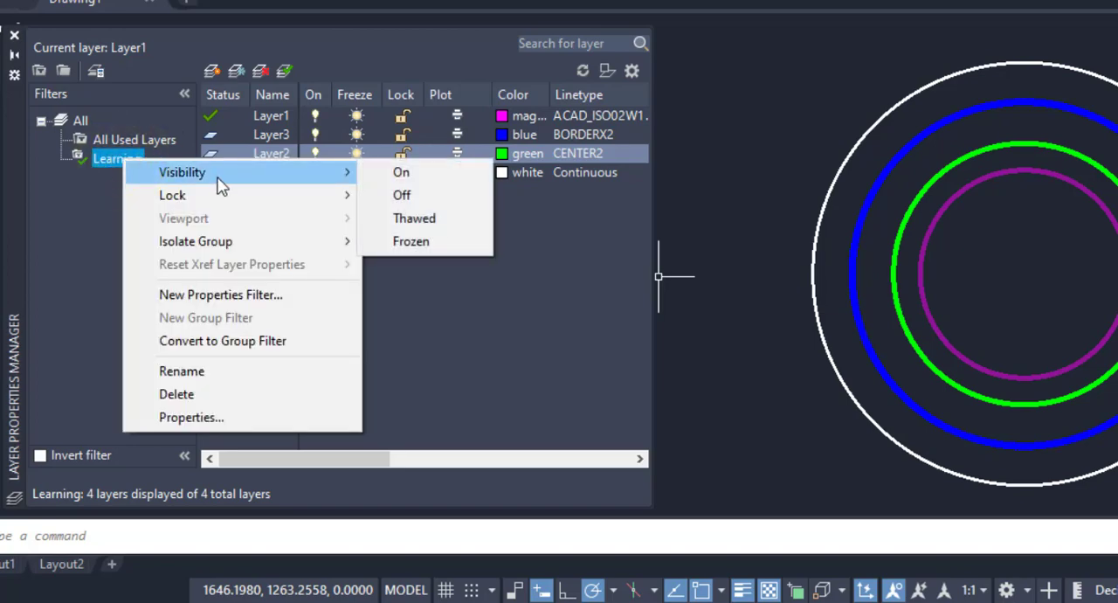
left_click(434, 223)
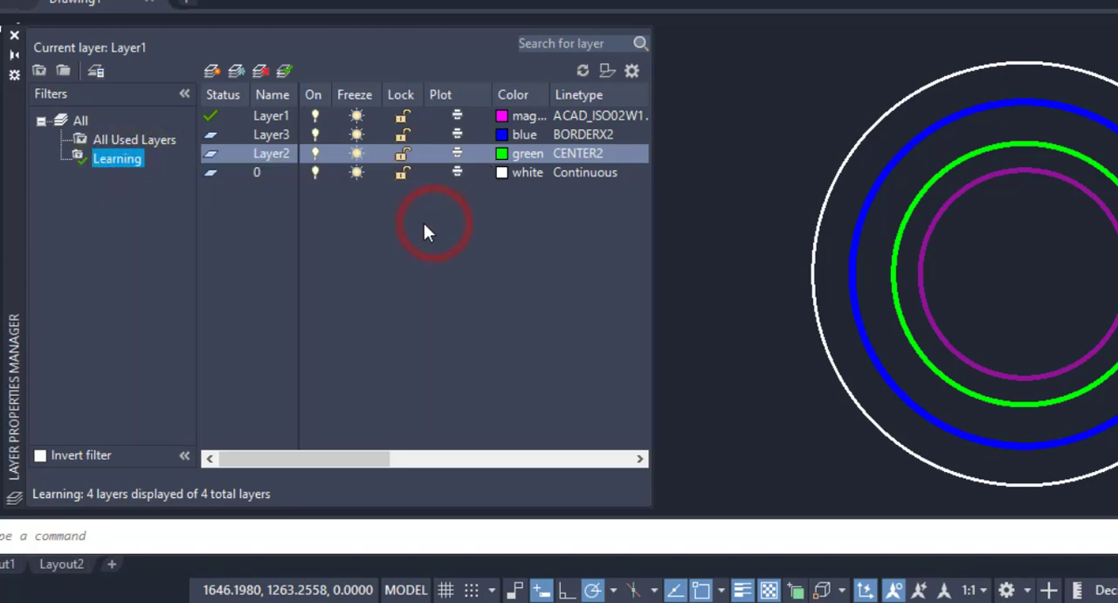
right_click(111, 158)
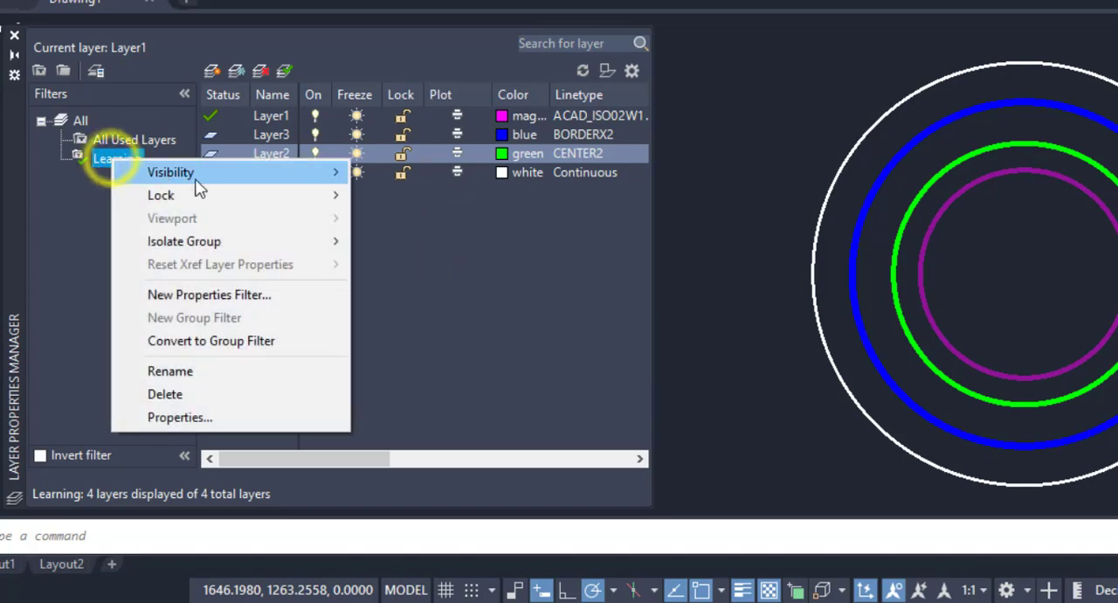
mouse_move(262, 186)
left_click(430, 246)
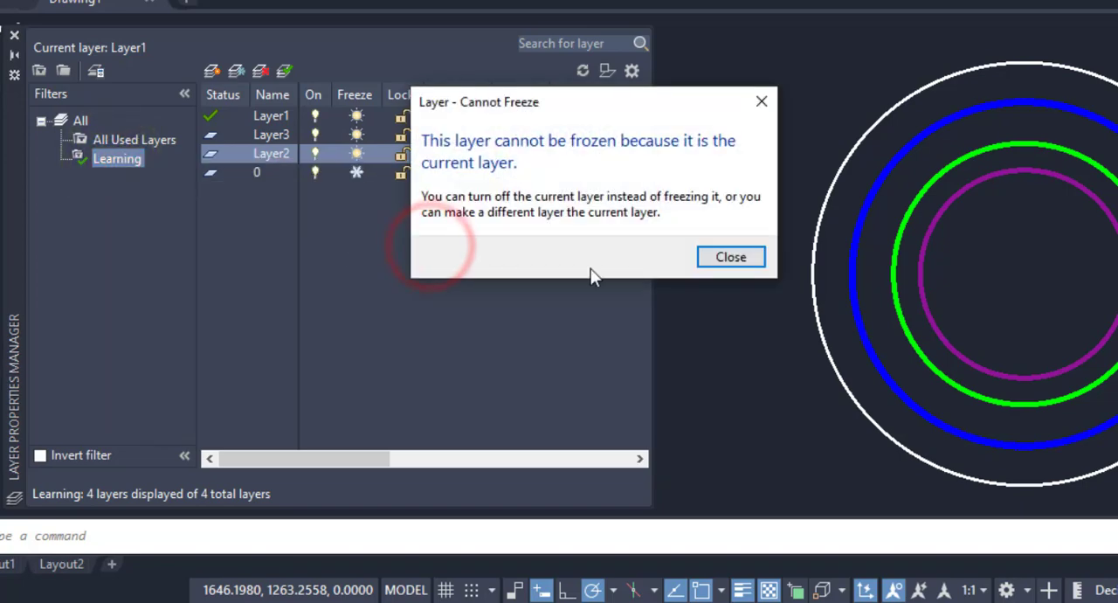
left_click(724, 255)
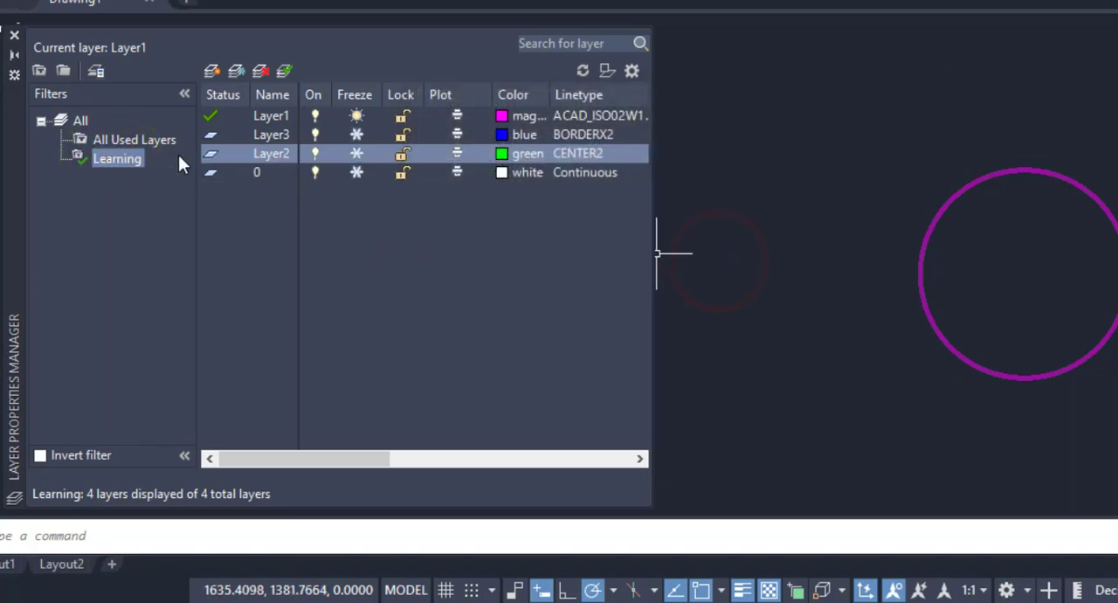
Step: Set the Learning filter's layers to On and thaw Layer3, Layer2 and layer 0 individually
right_click(124, 160)
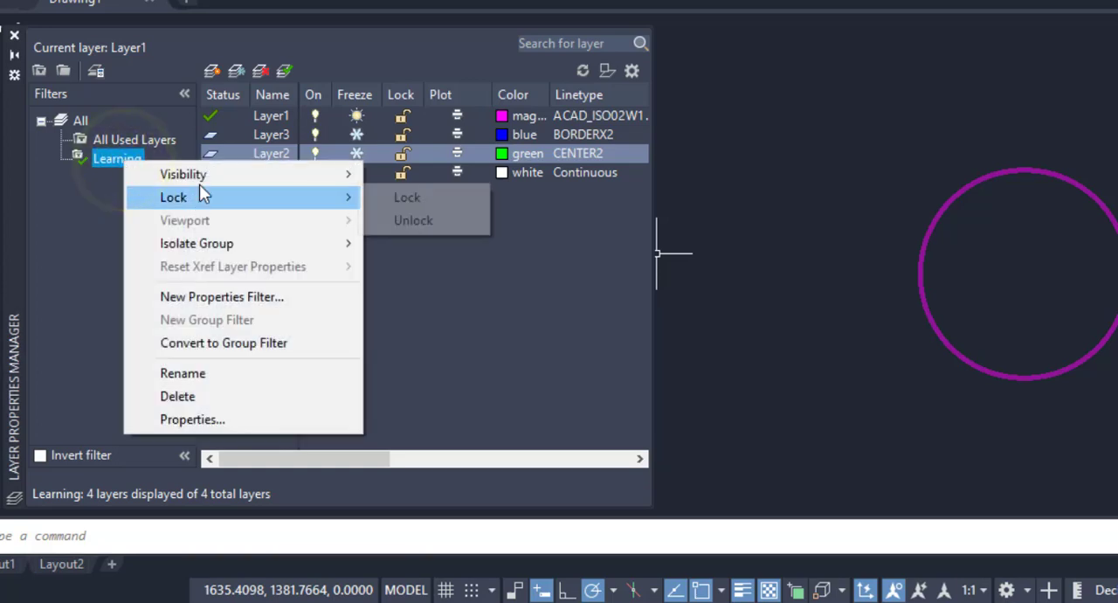
mouse_move(210, 175)
left_click(419, 182)
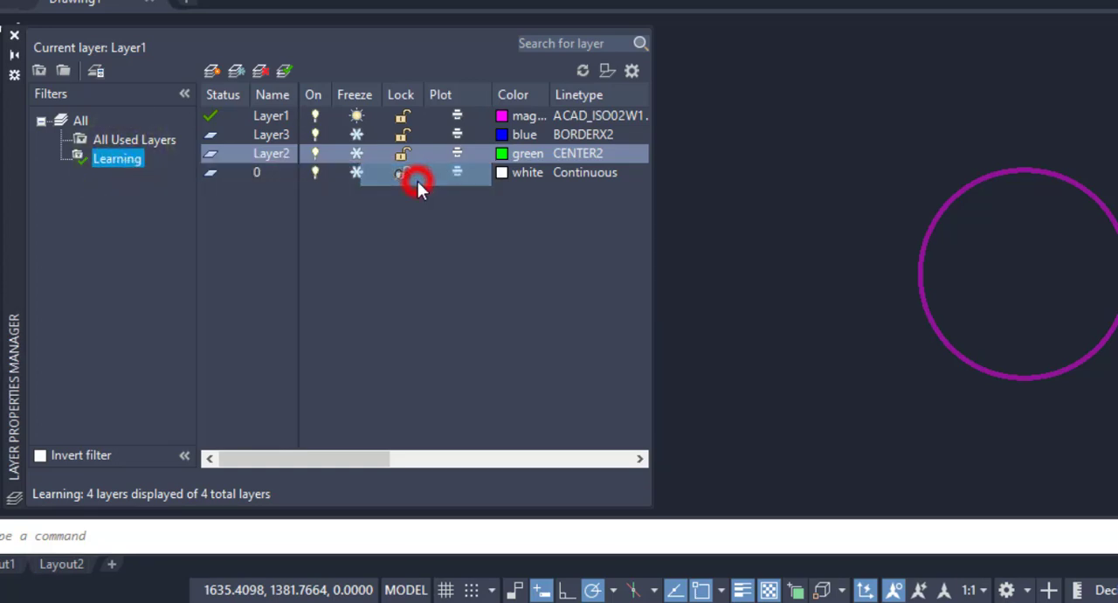
left_click(356, 135)
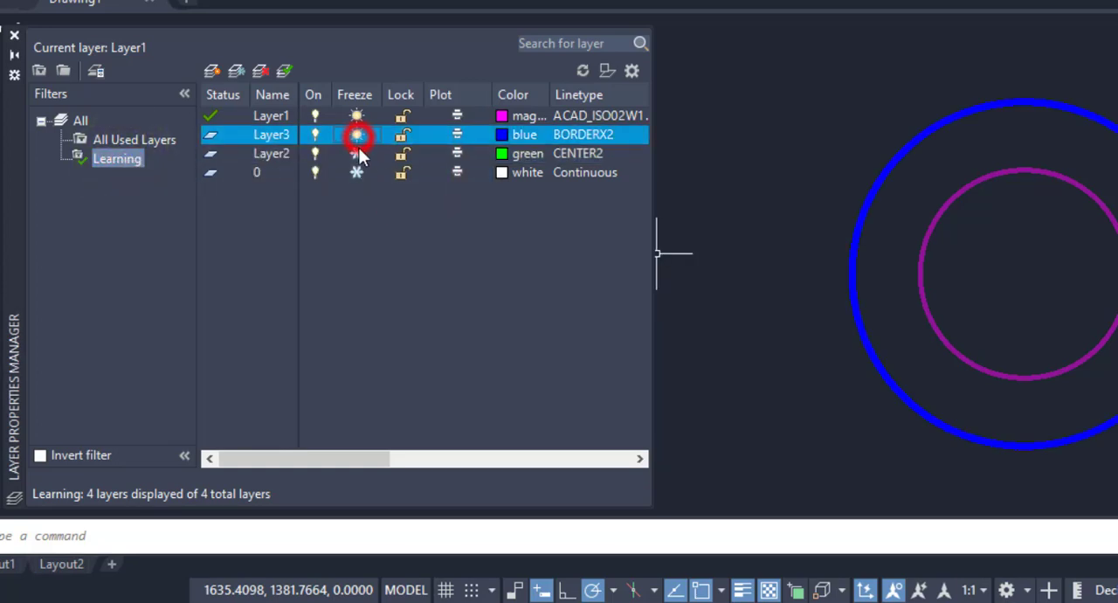
left_click(356, 153)
left_click(356, 172)
Step: Lock all layers in the Learning filter at once and unlock them again
right_click(100, 156)
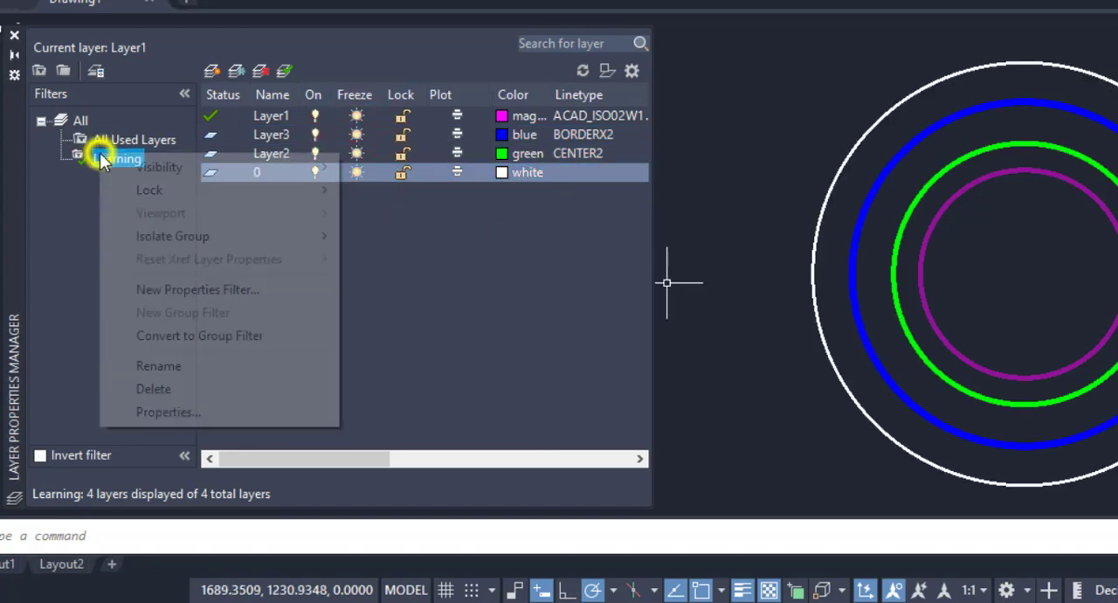
mouse_move(165, 190)
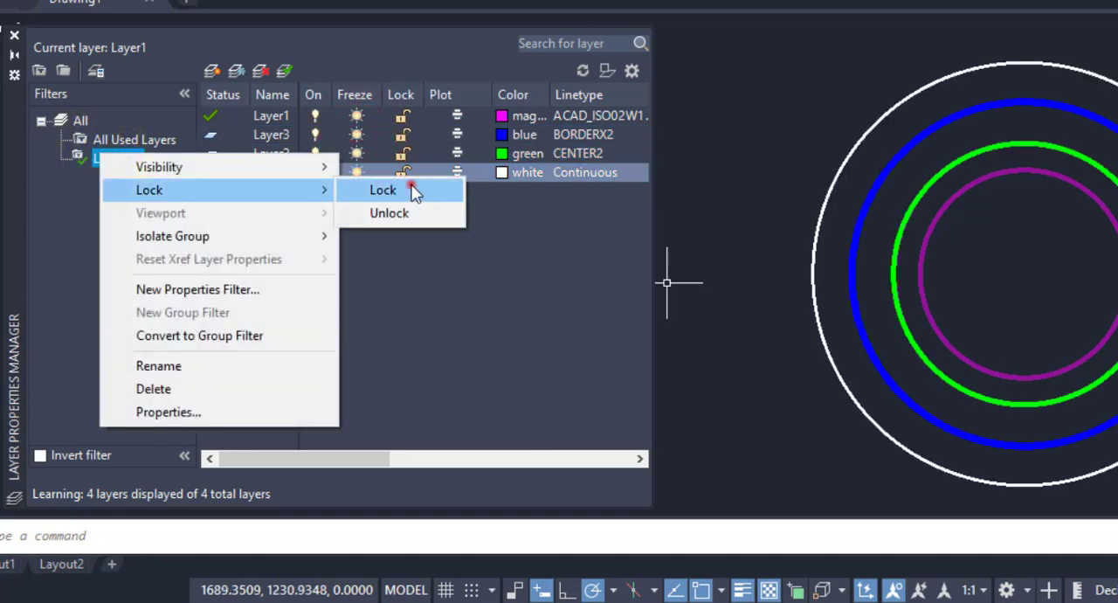
left_click(407, 190)
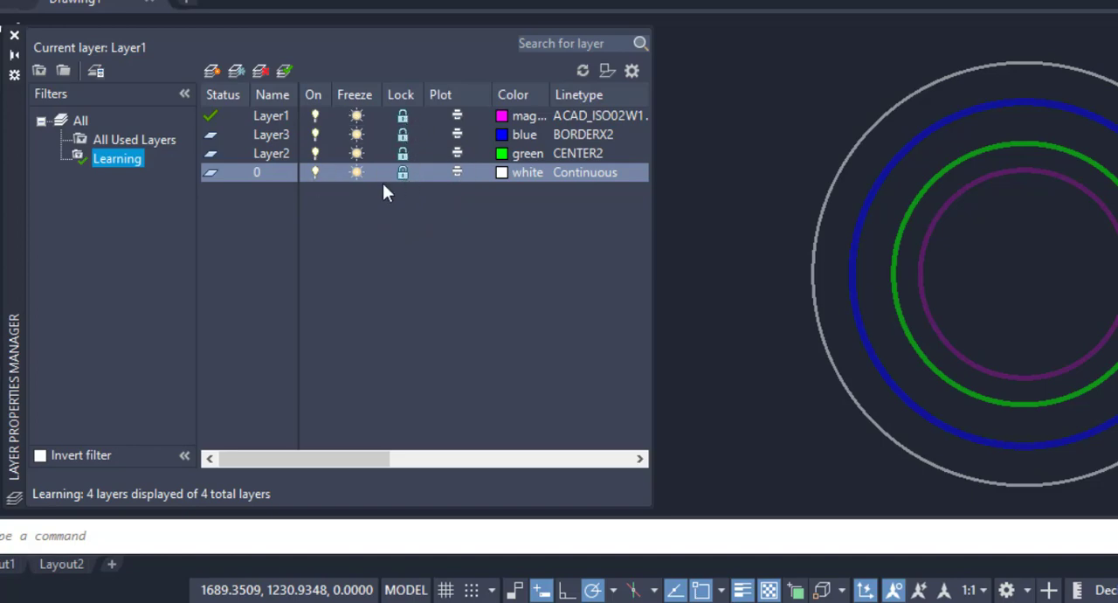
right_click(119, 160)
left_click(170, 194)
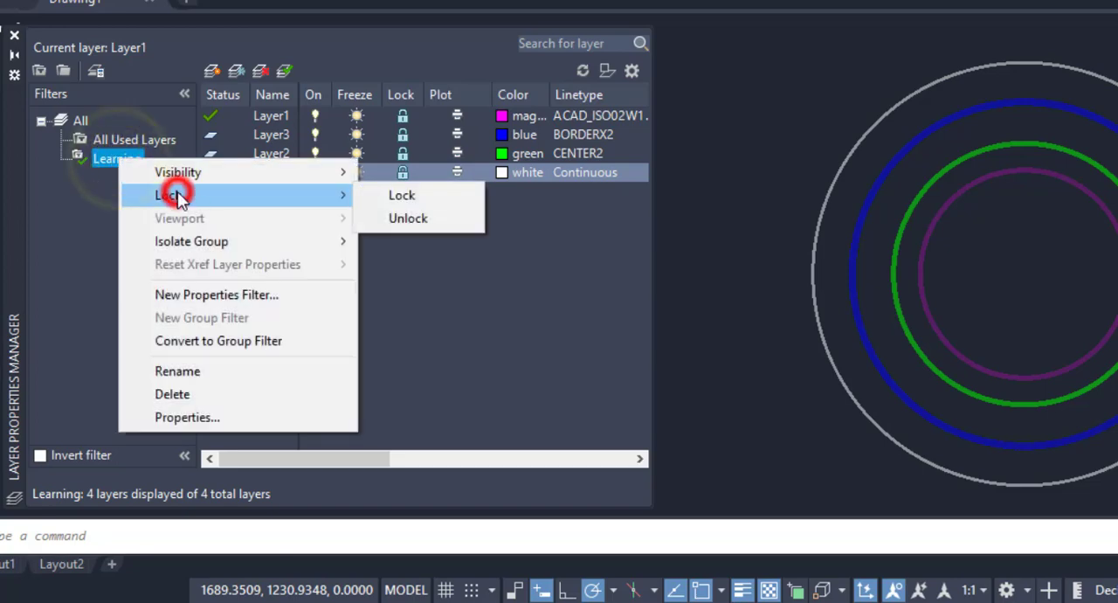
left_click(428, 219)
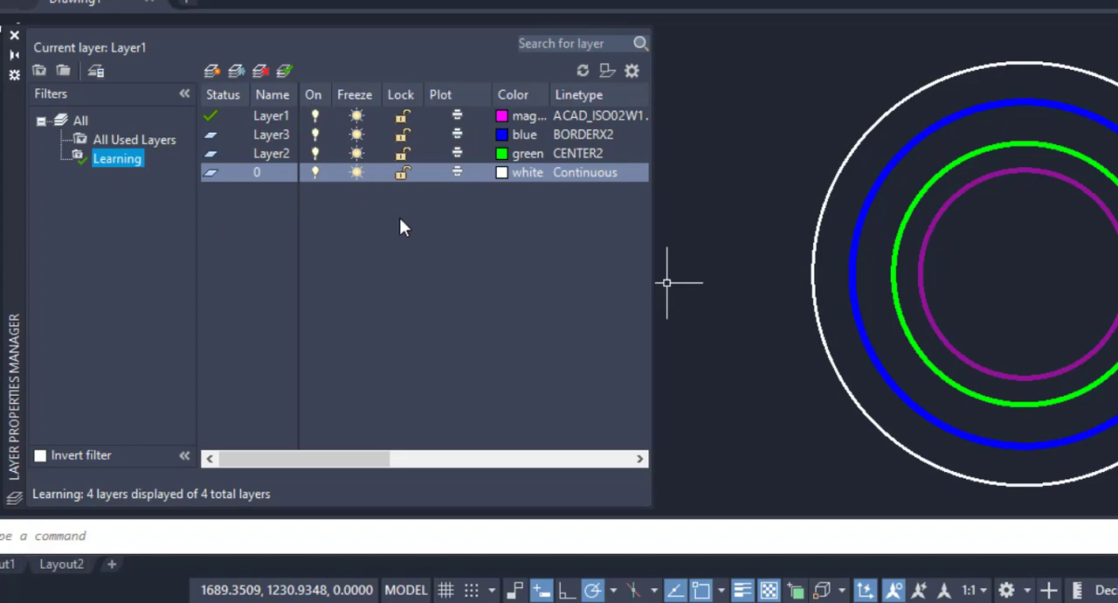
left_click(139, 160)
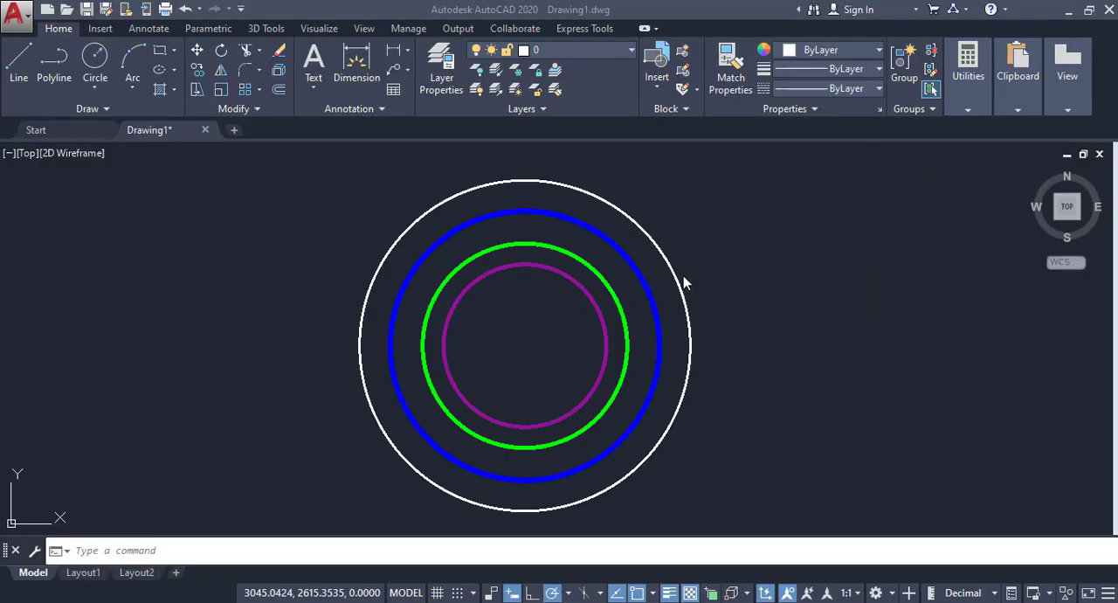
Step: Turn off the magenta circle's layer by picking the circle with the layer Off command
left_click(476, 72)
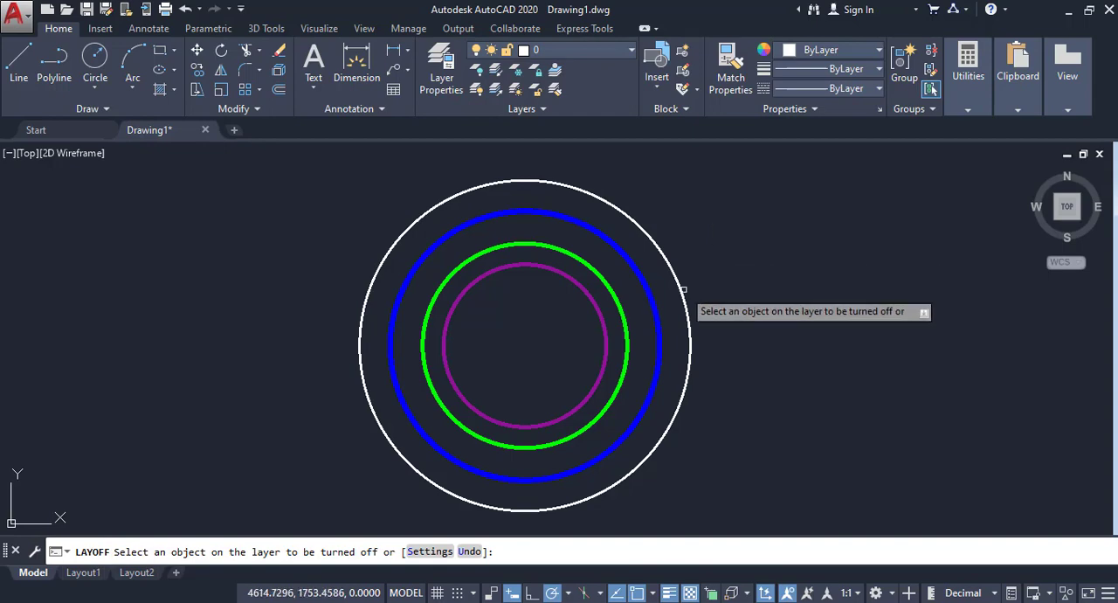
left_click(577, 282)
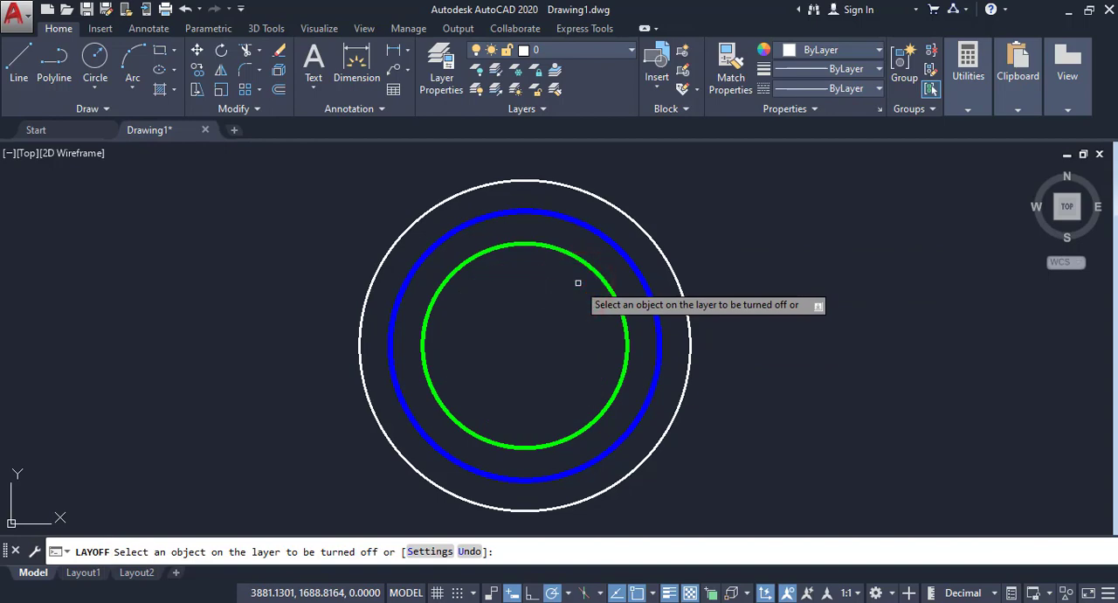
key("Return")
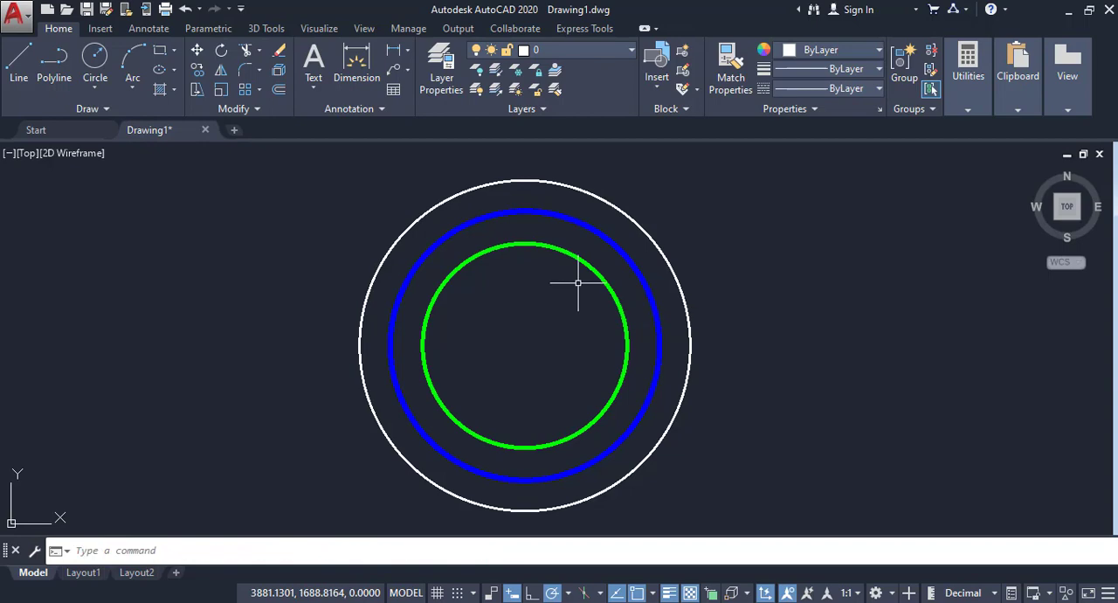
Step: Isolate the green circle's layer by picking the circle with the layer Isolate command
left_click(502, 77)
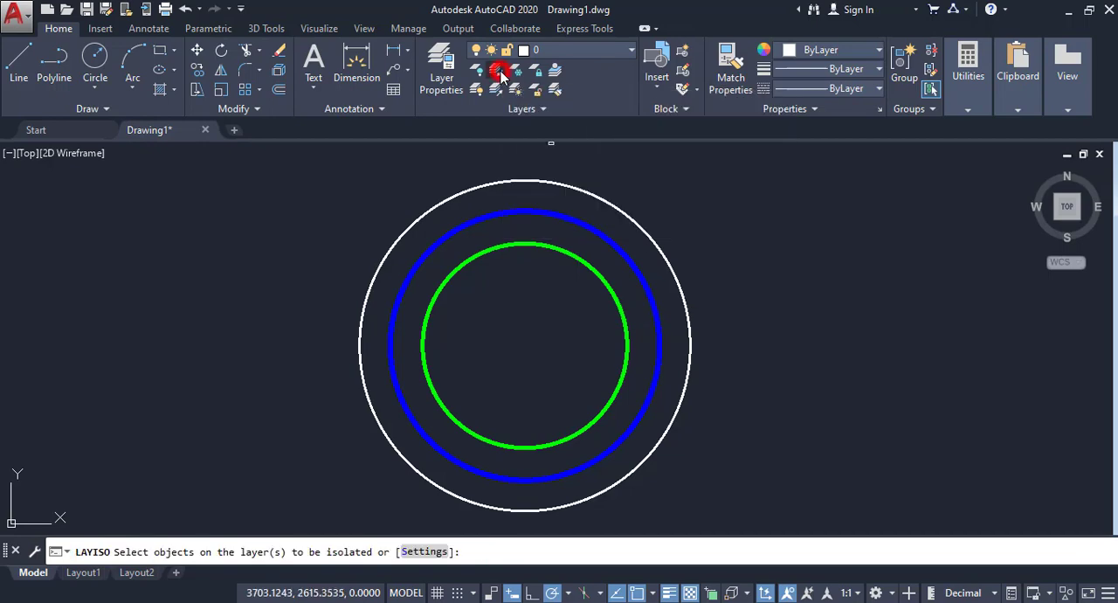
left_click(585, 262)
right_click(599, 258)
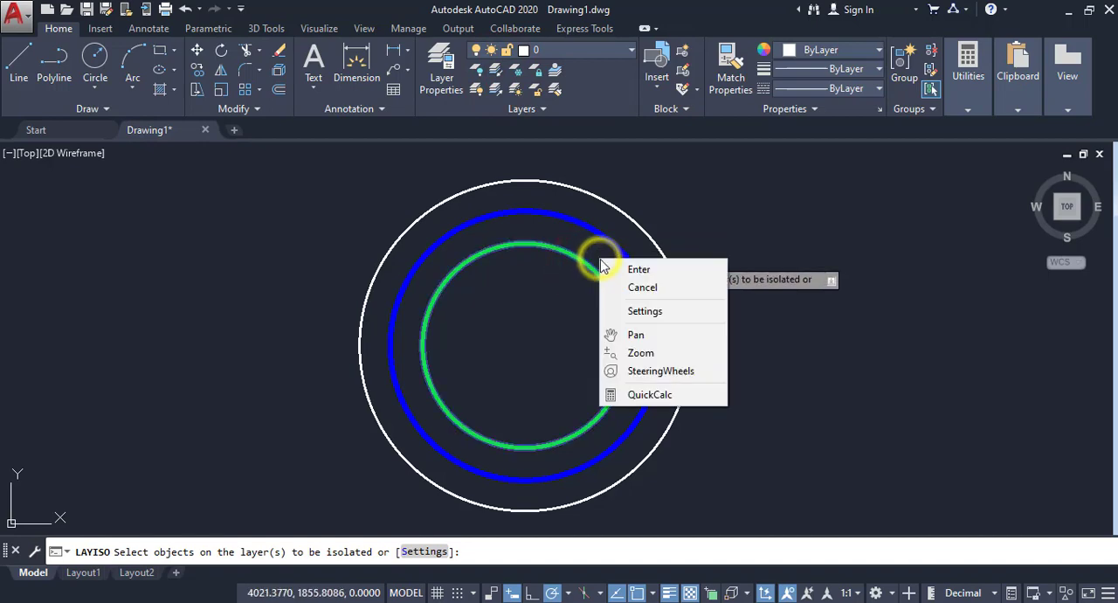
left_click(605, 269)
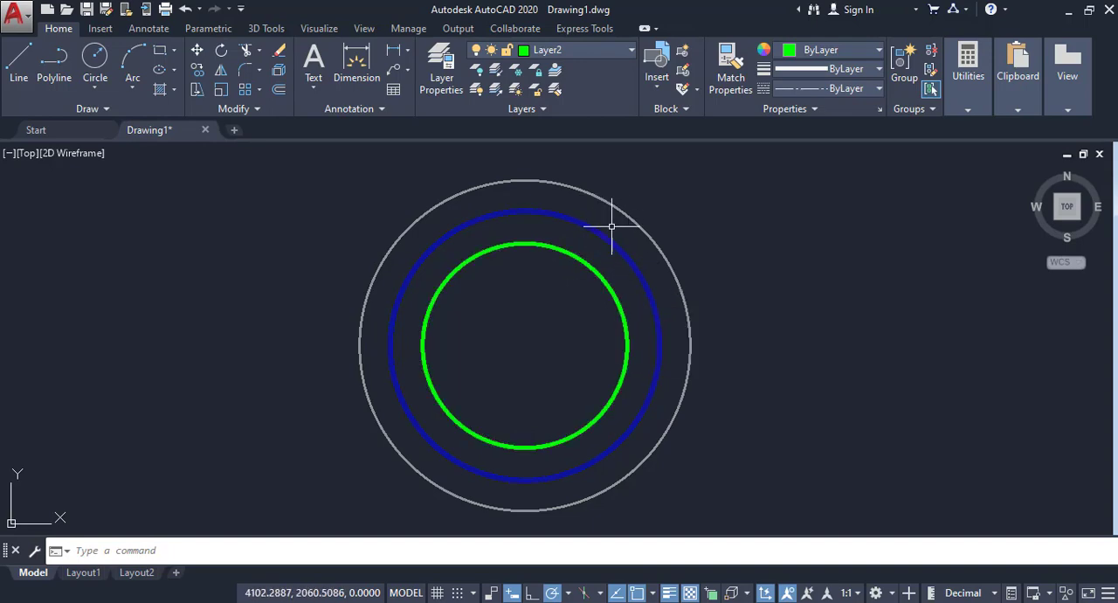
Step: Shrink the green circle by moving its quadrant grip inward toward the centre
left_click(614, 296)
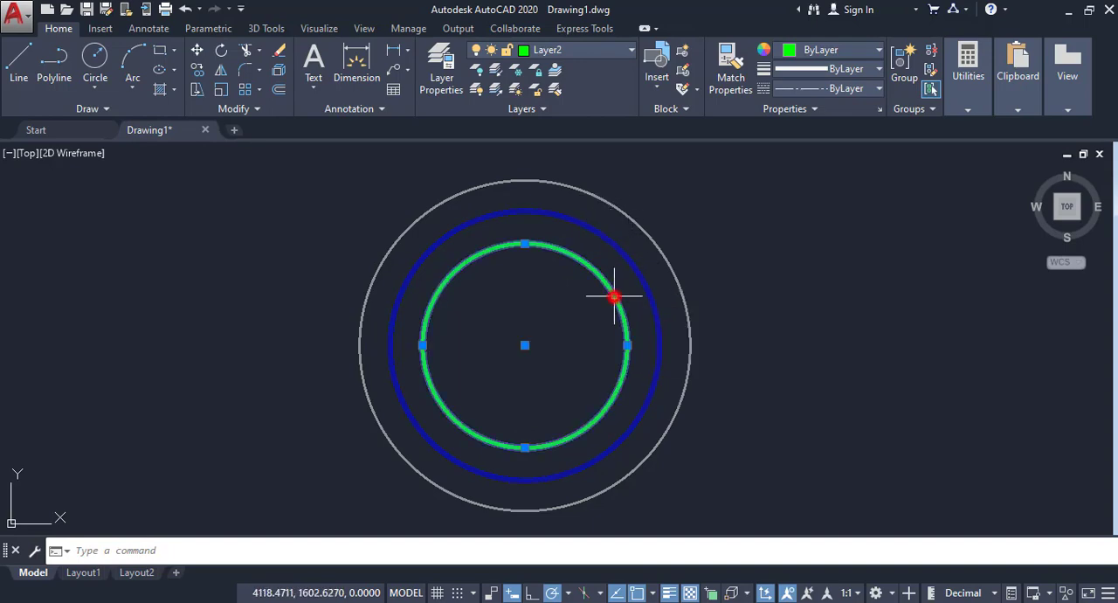
left_click(627, 345)
left_click(605, 345)
key("Escape")
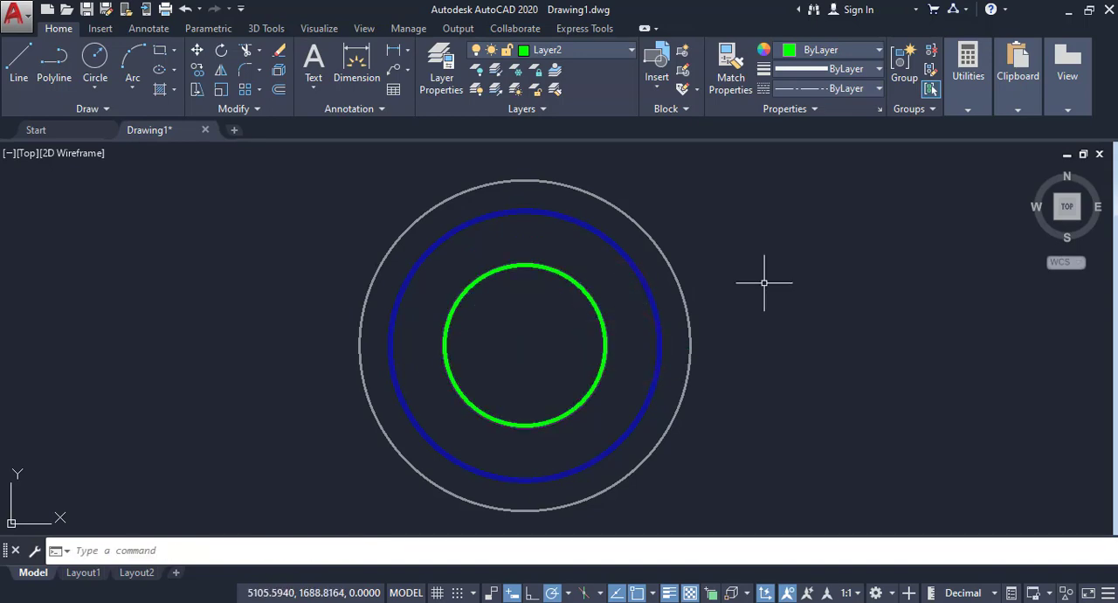
Step: Freeze the layers of the white and blue circles by picking them, and try to freeze the green circle's layer too
left_click(517, 77)
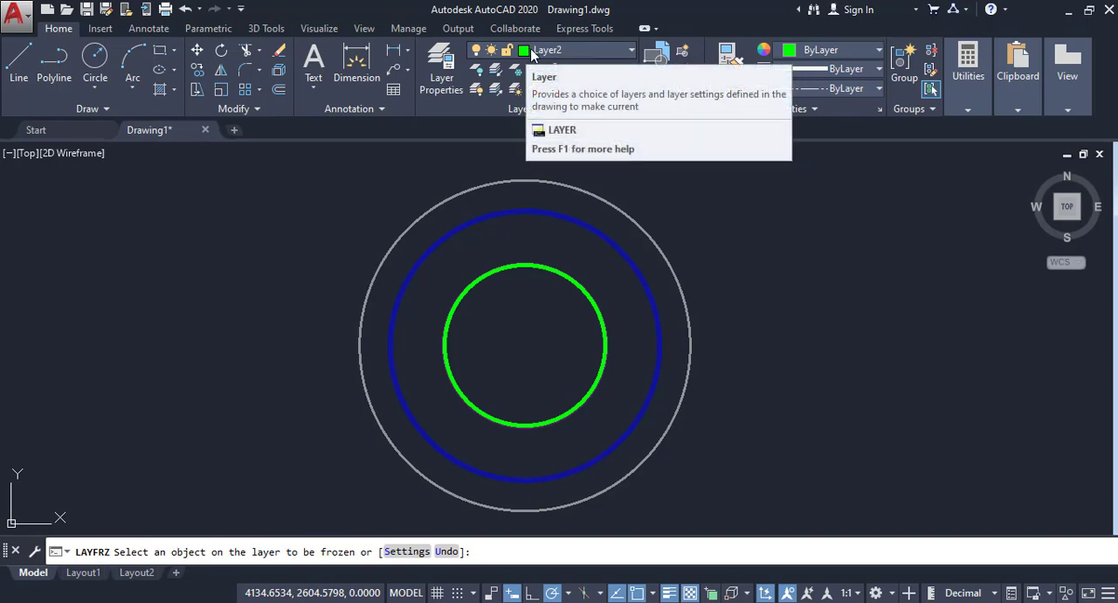
left_click(653, 240)
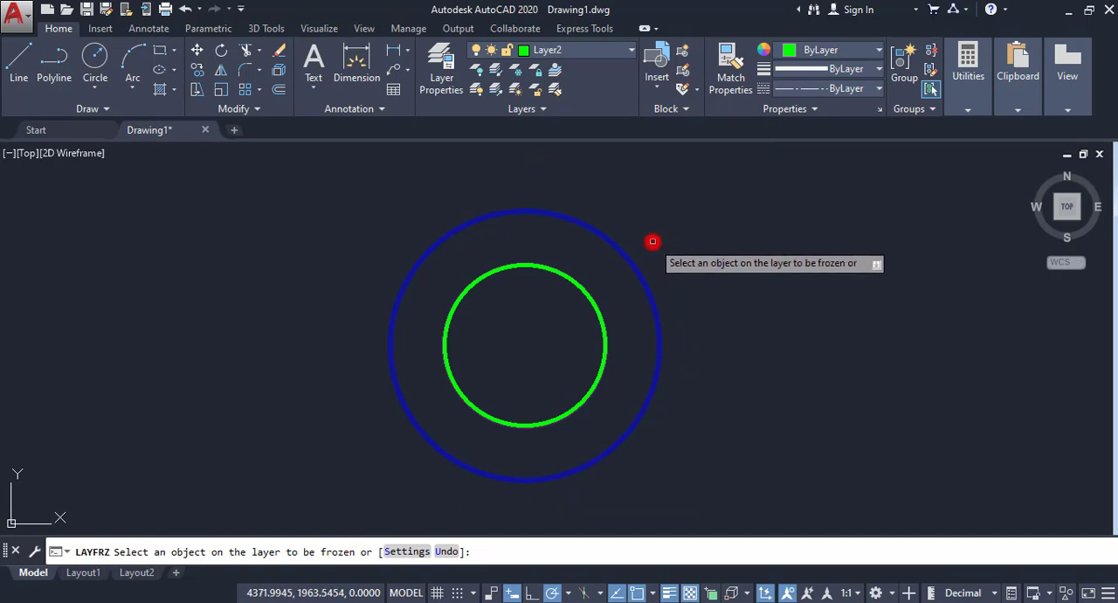
left_click(638, 269)
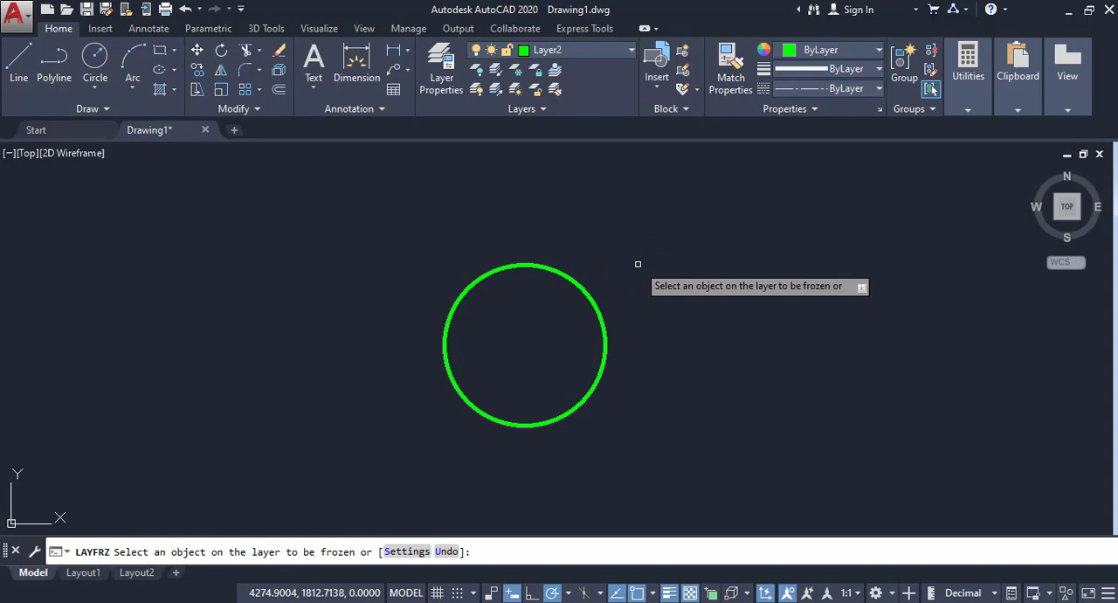
left_click(595, 309)
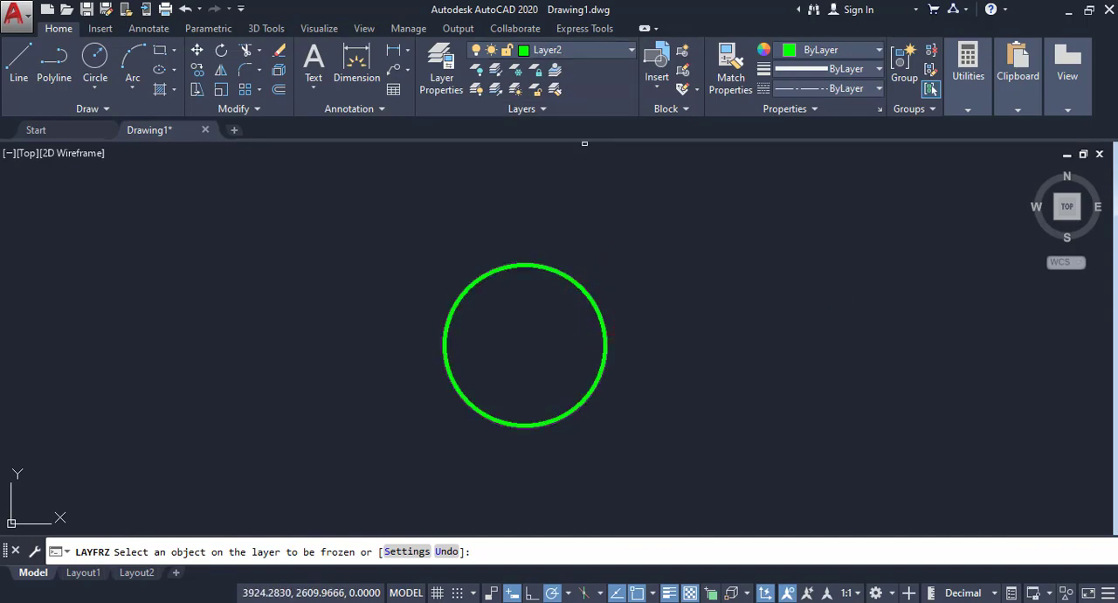
right_click(643, 191)
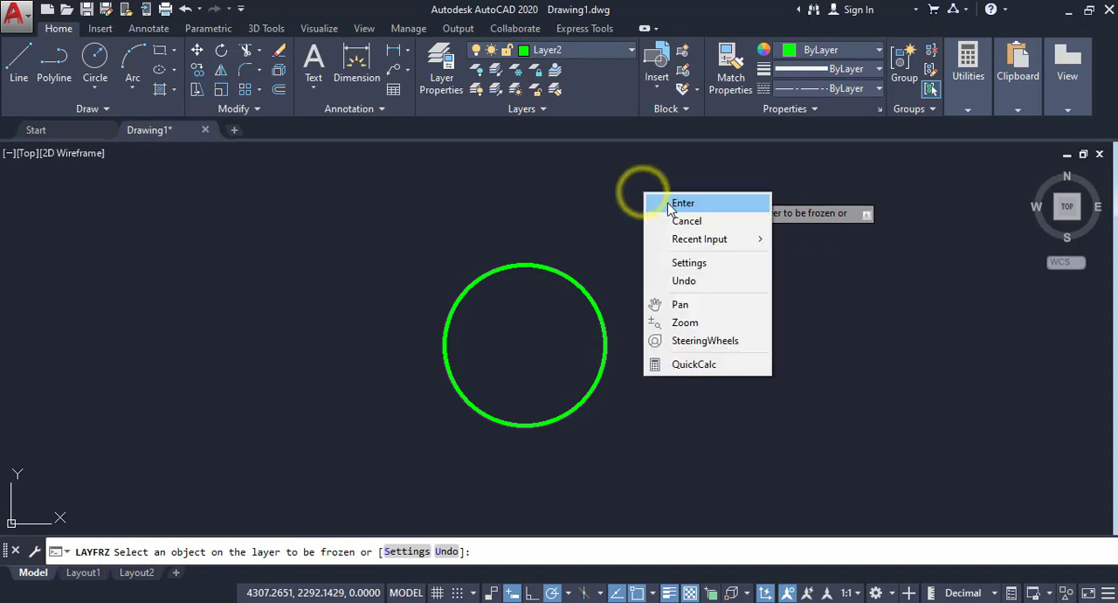
left_click(668, 201)
left_click(806, 264)
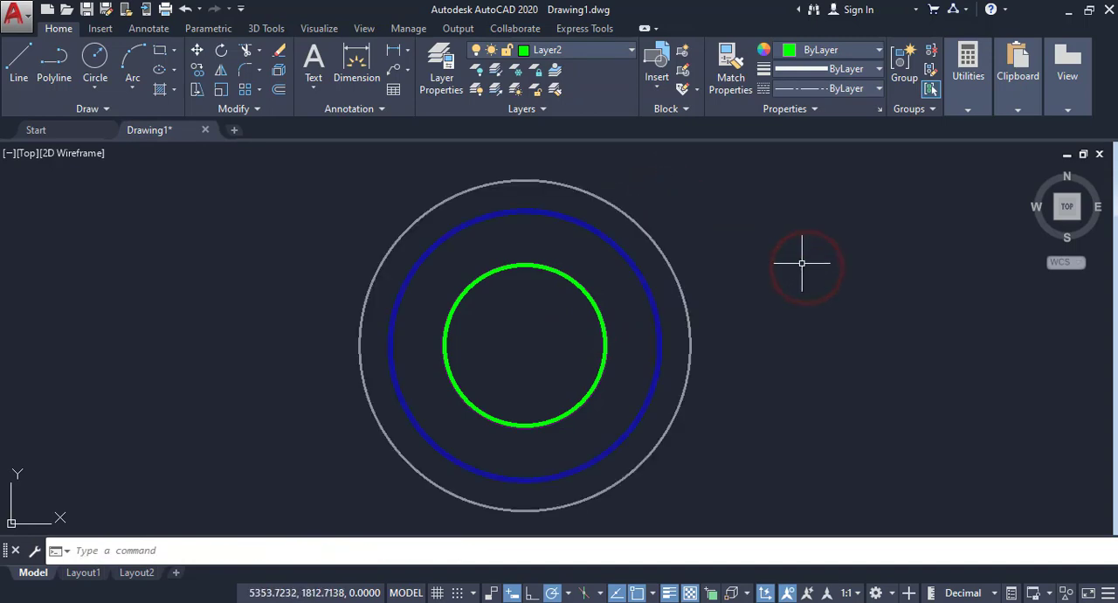
Step: Lock the outer white circle's layer with the layer Lock command and check the lock states of all layers
left_click(537, 74)
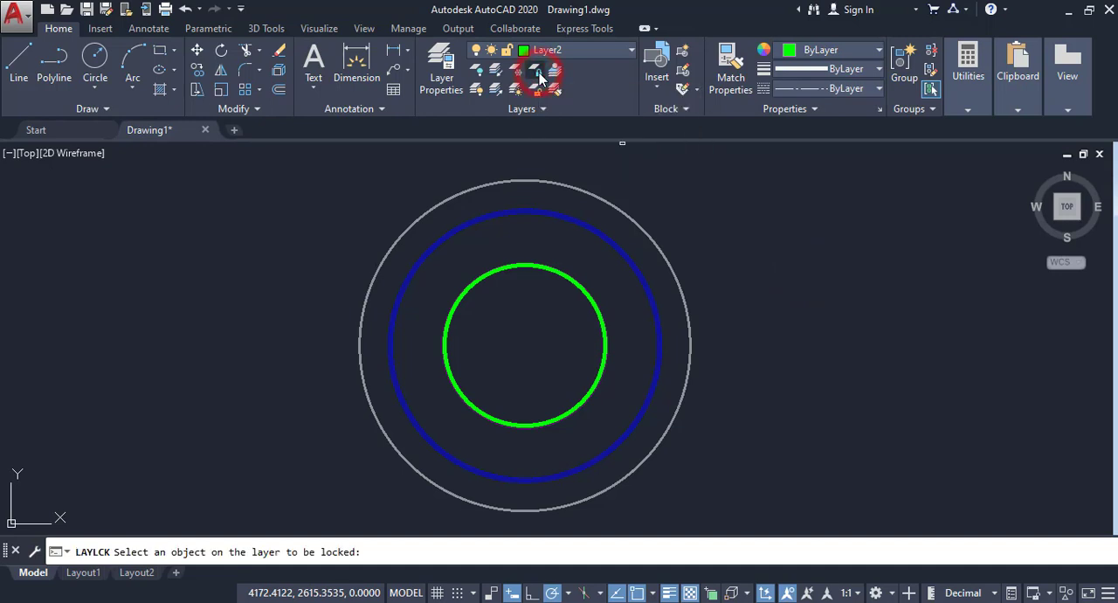
left_click(638, 226)
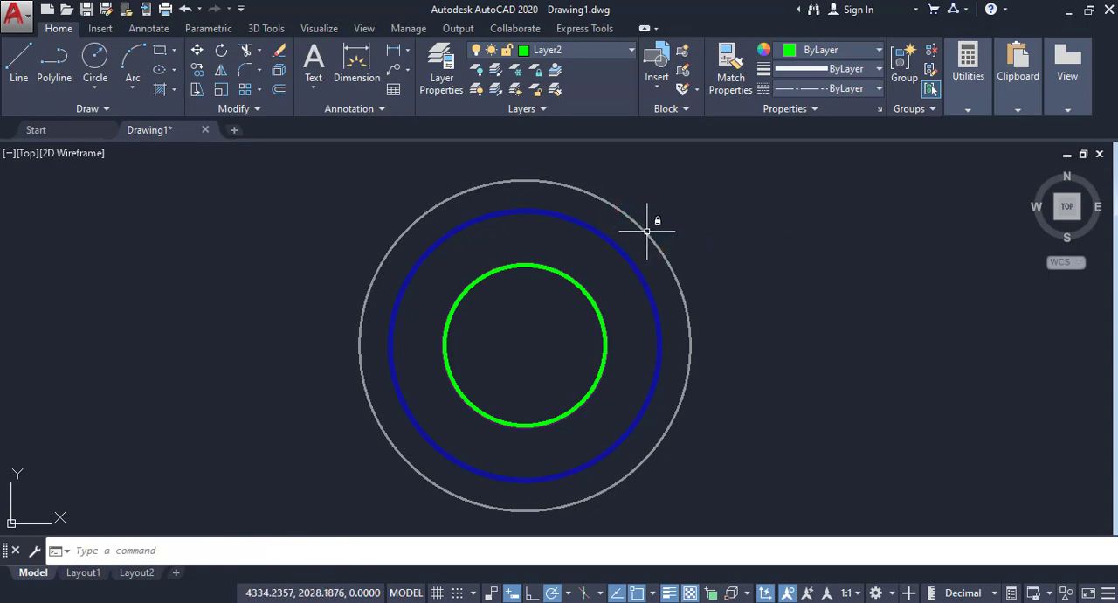
mouse_move(646, 231)
left_click(607, 54)
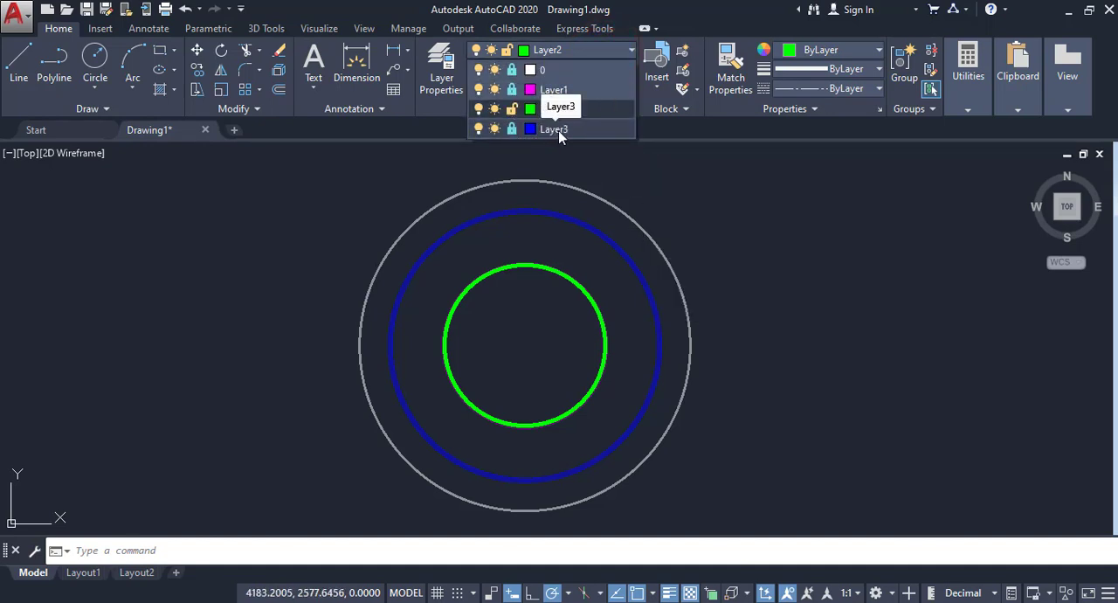
left_click(615, 174)
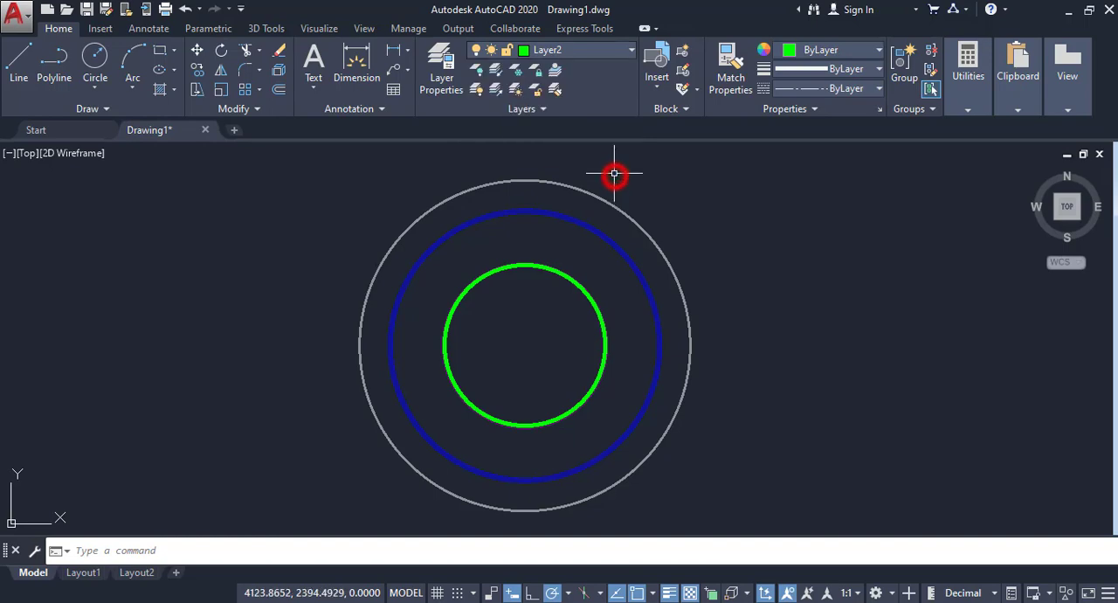
Step: Lock the green circle's layer, Layer2, by picking the circle, and review the layers' lock states
left_click(537, 72)
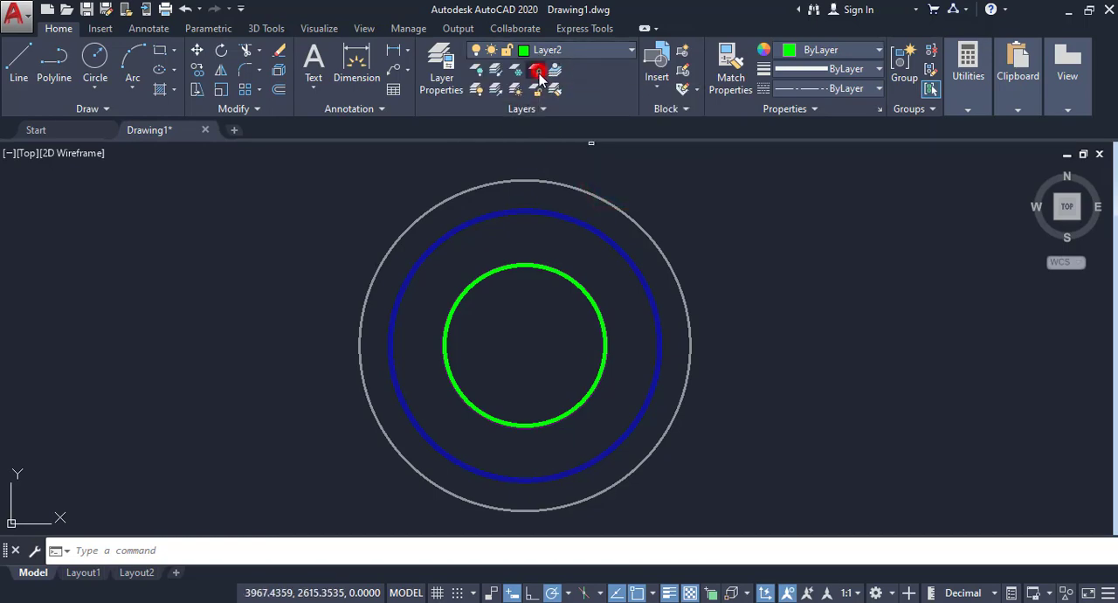
left_click(564, 277)
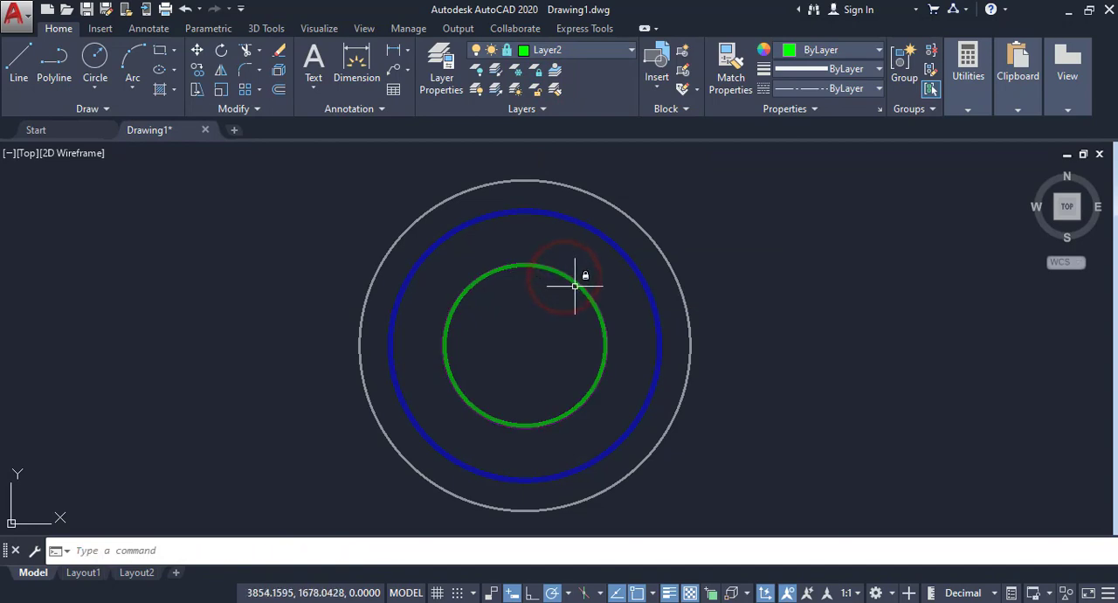
left_click(568, 55)
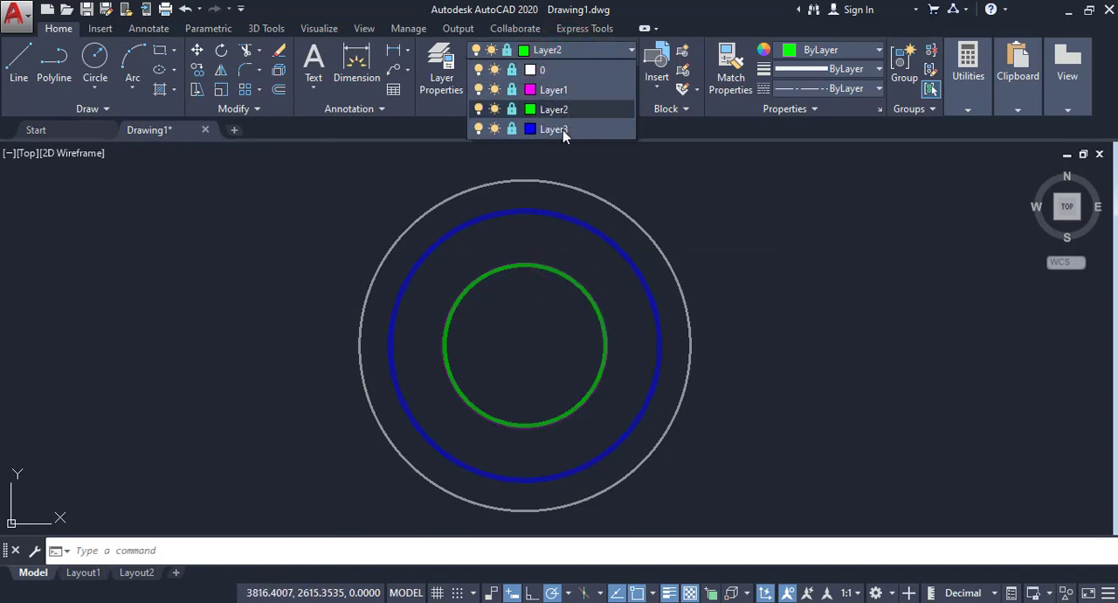
left_click(691, 220)
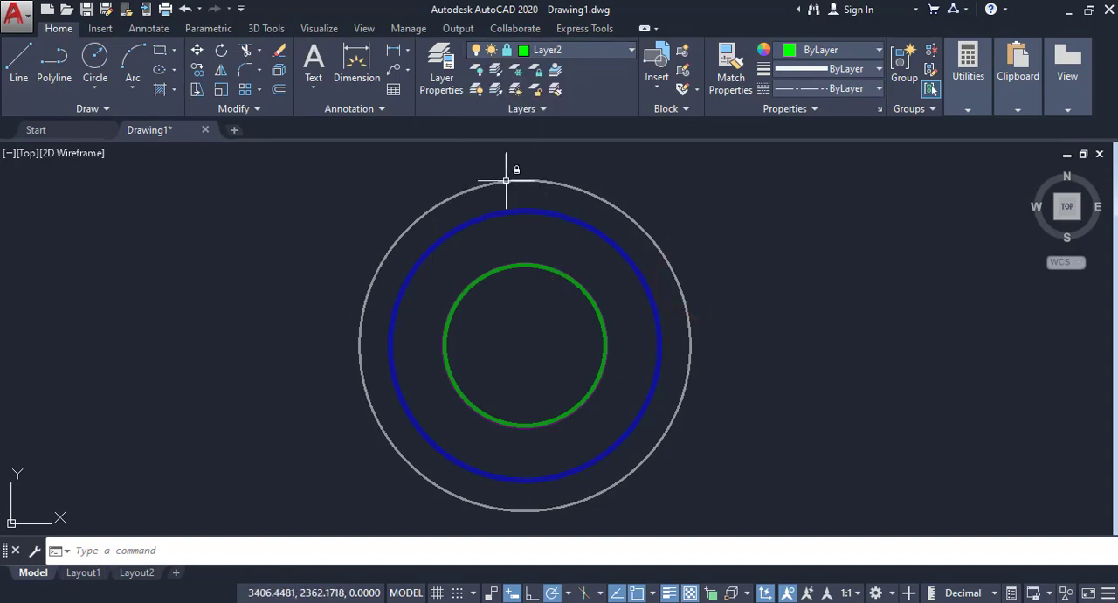
mouse_move(506, 179)
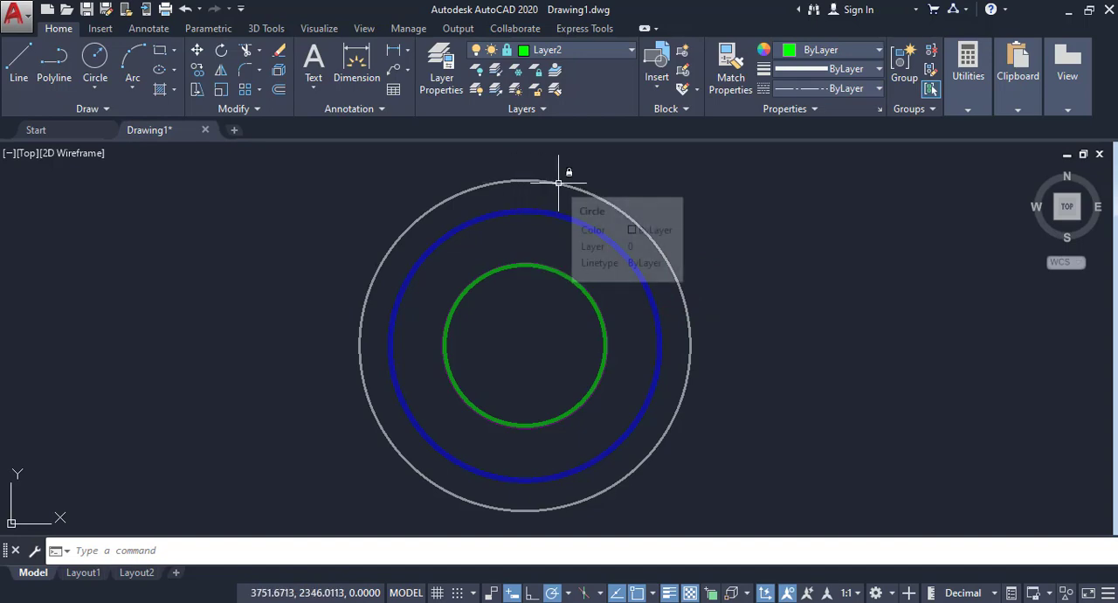
Step: Unlock Layer2, Layer1 and layer 0 individually in the layer list and lock them again
left_click(604, 50)
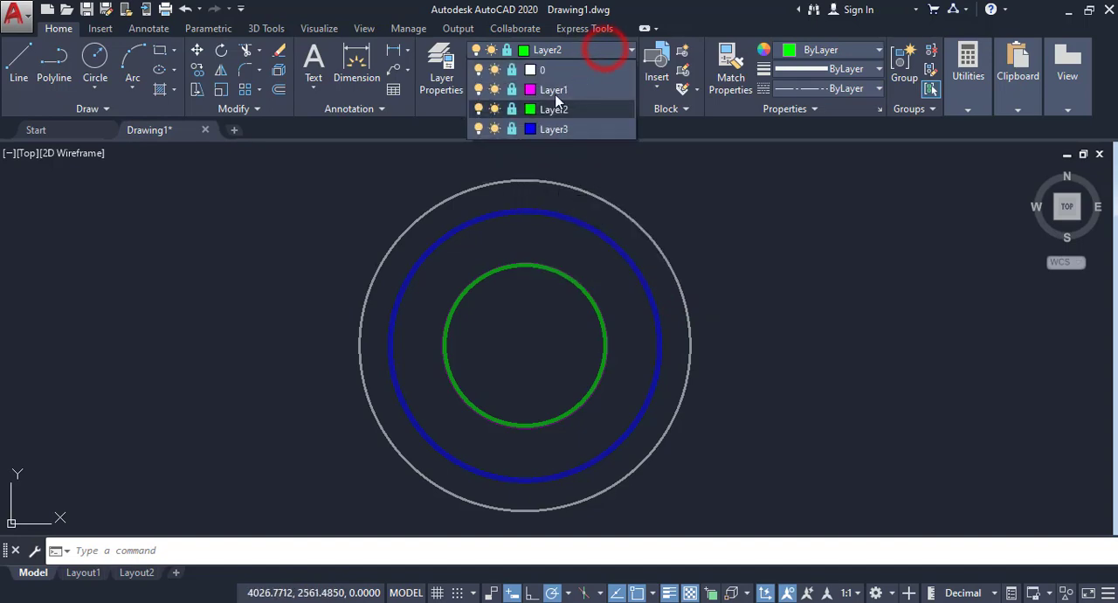
left_click(512, 109)
left_click(512, 89)
left_click(511, 70)
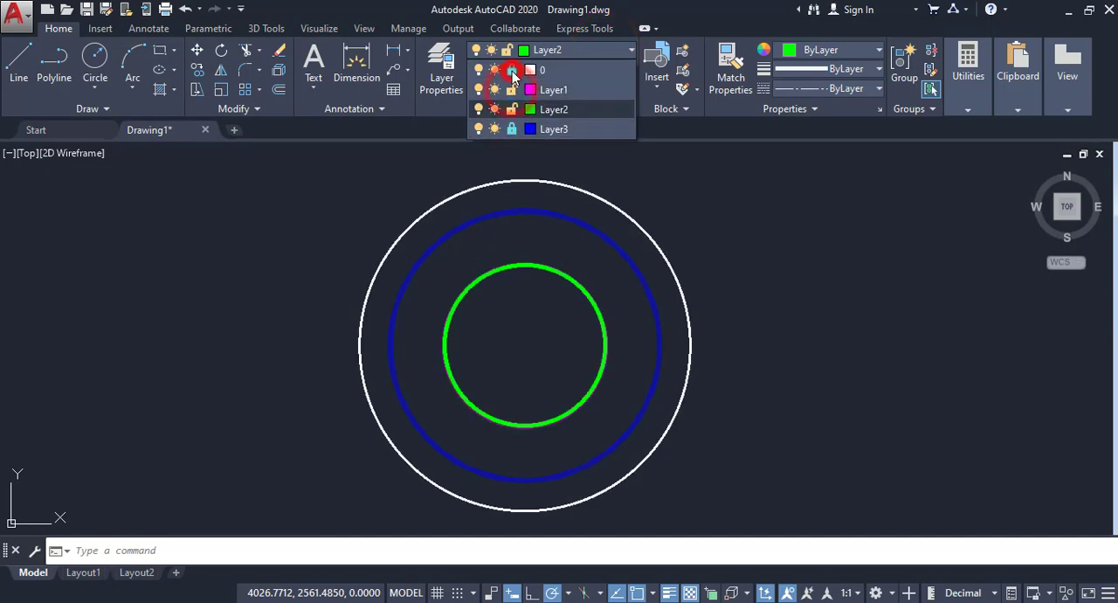
left_click(512, 70)
left_click(512, 108)
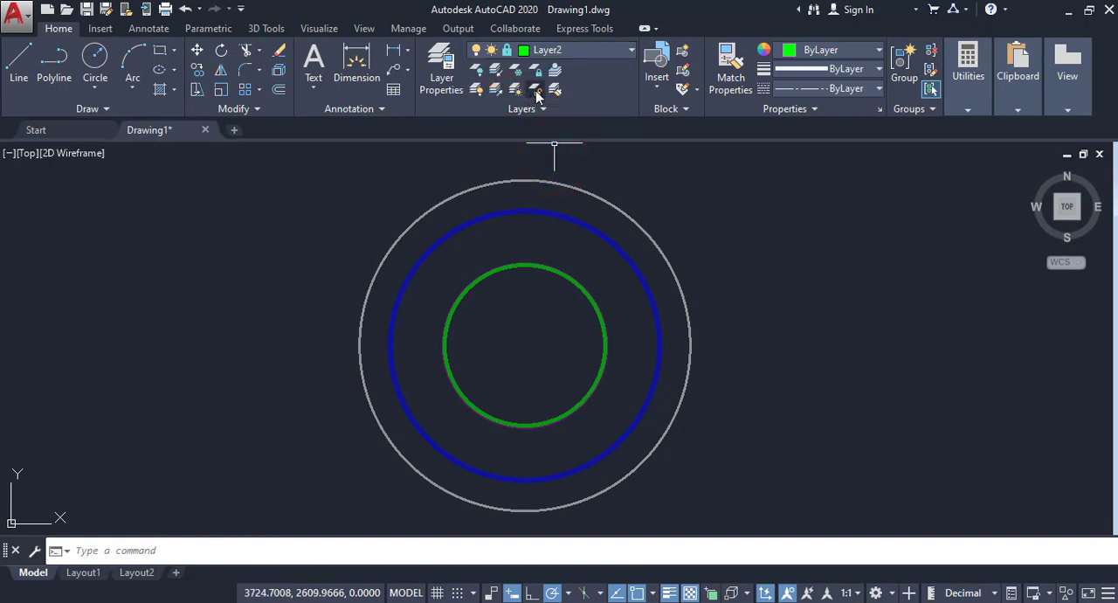
Step: Unlock the layers of the white, blue and green circles one by one by picking each with the layer Unlock command
left_click(537, 91)
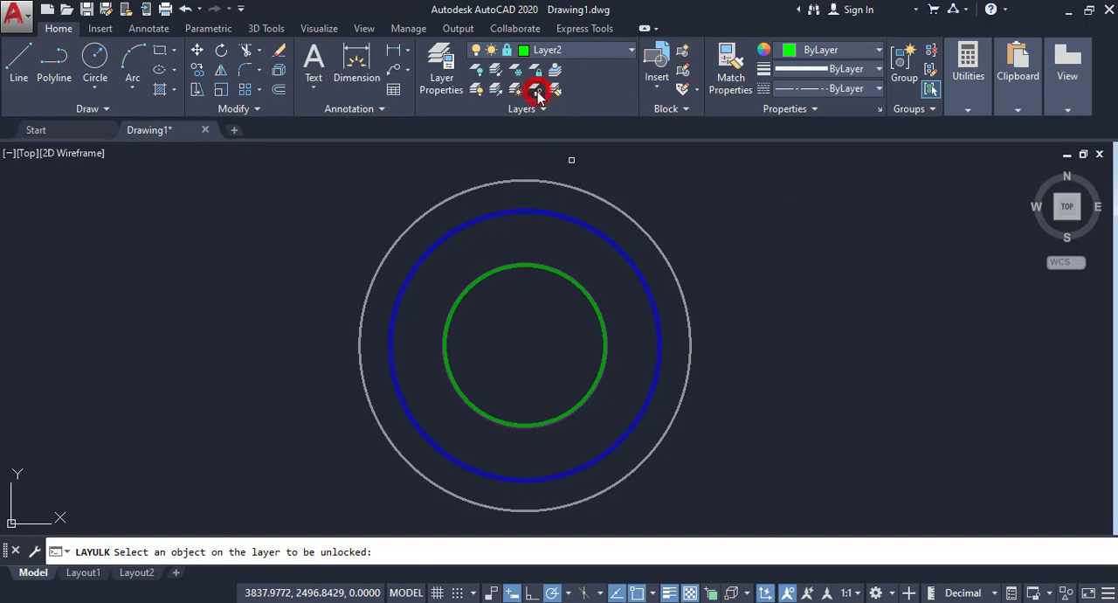
left_click(610, 201)
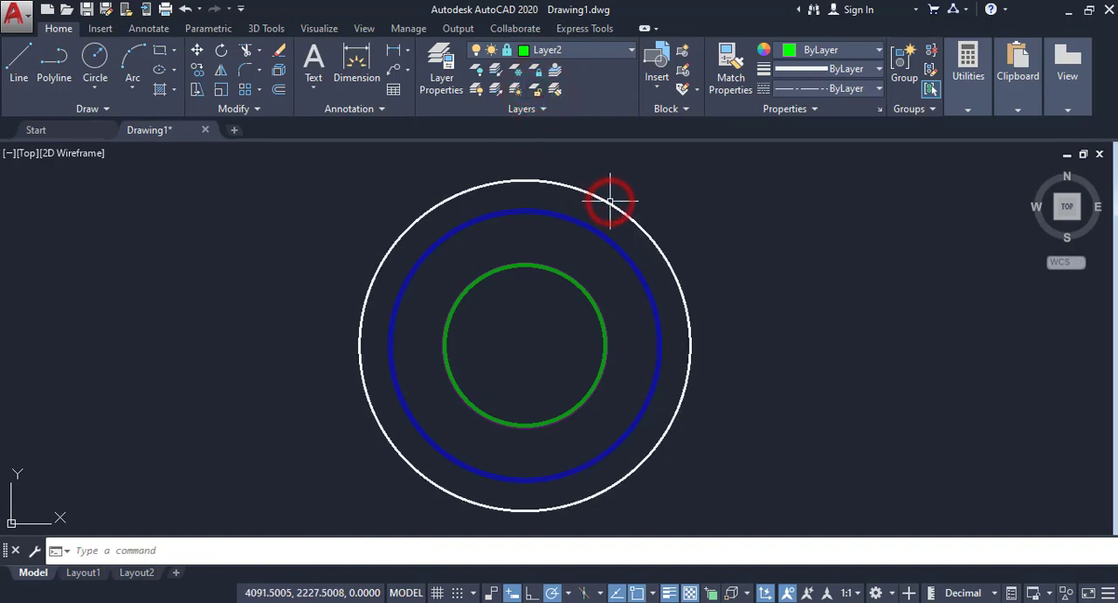
left_click(535, 90)
left_click(585, 226)
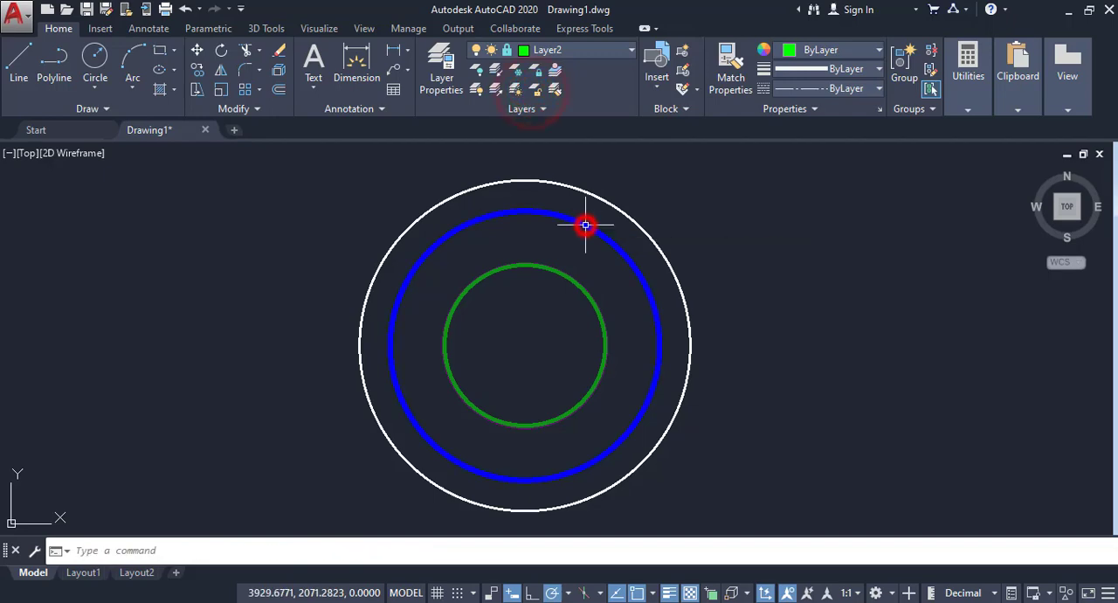
left_click(536, 90)
left_click(581, 285)
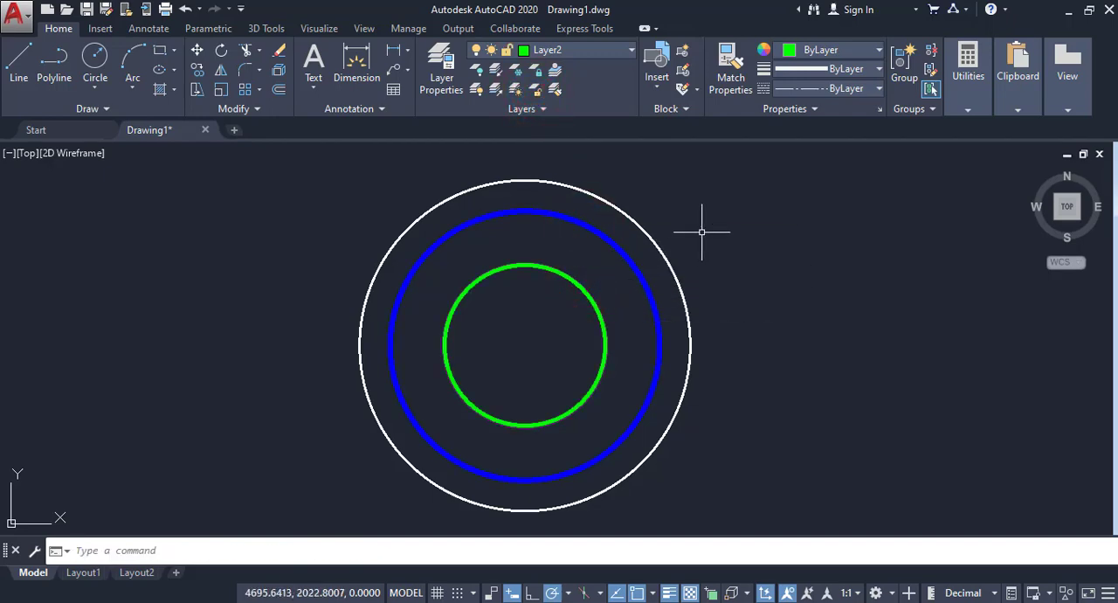
Step: Make the blue circle's layer, Layer3, current by picking the circle with the Make Current command
left_click(555, 72)
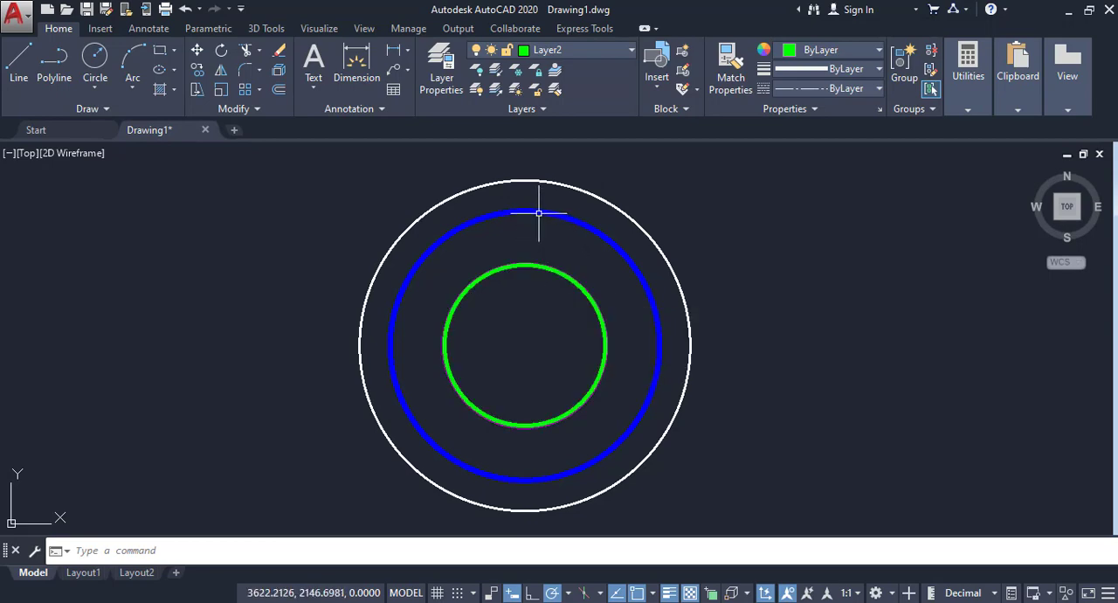
mouse_move(540, 212)
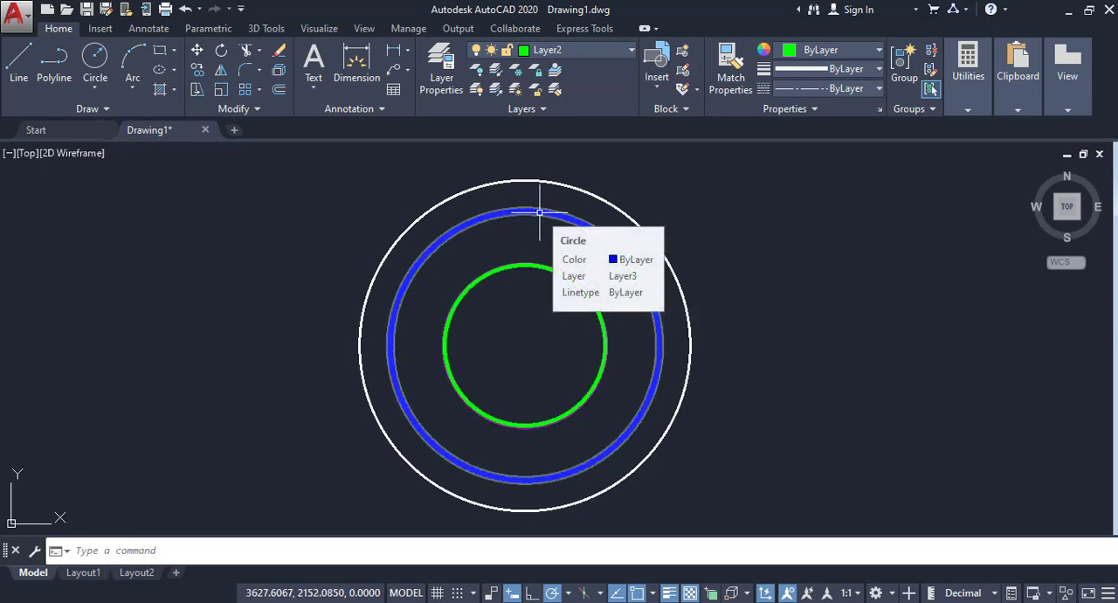
left_click(556, 74)
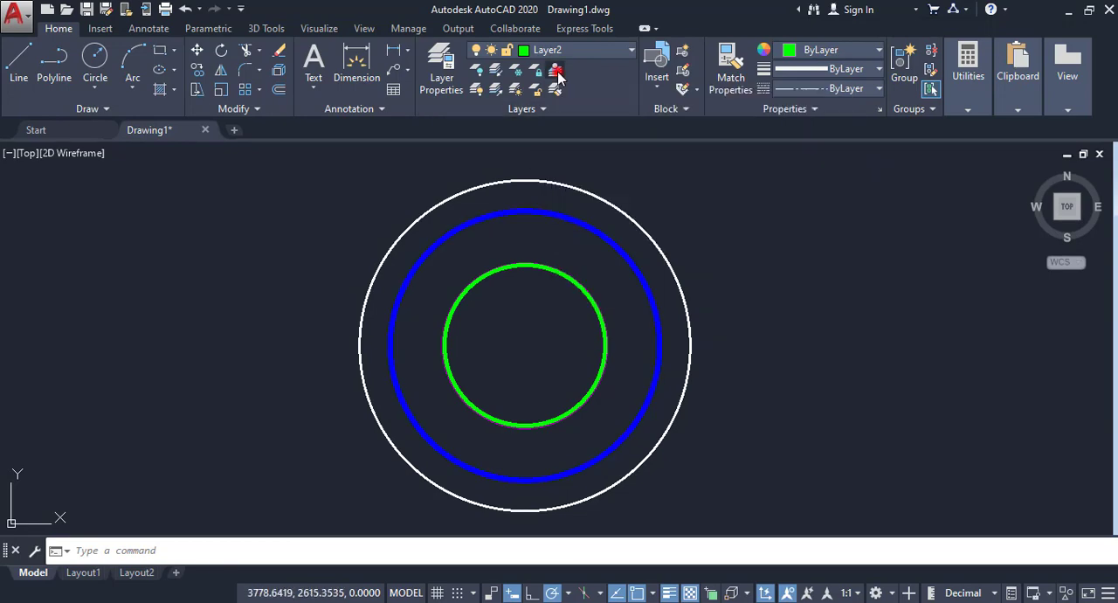
left_click(568, 218)
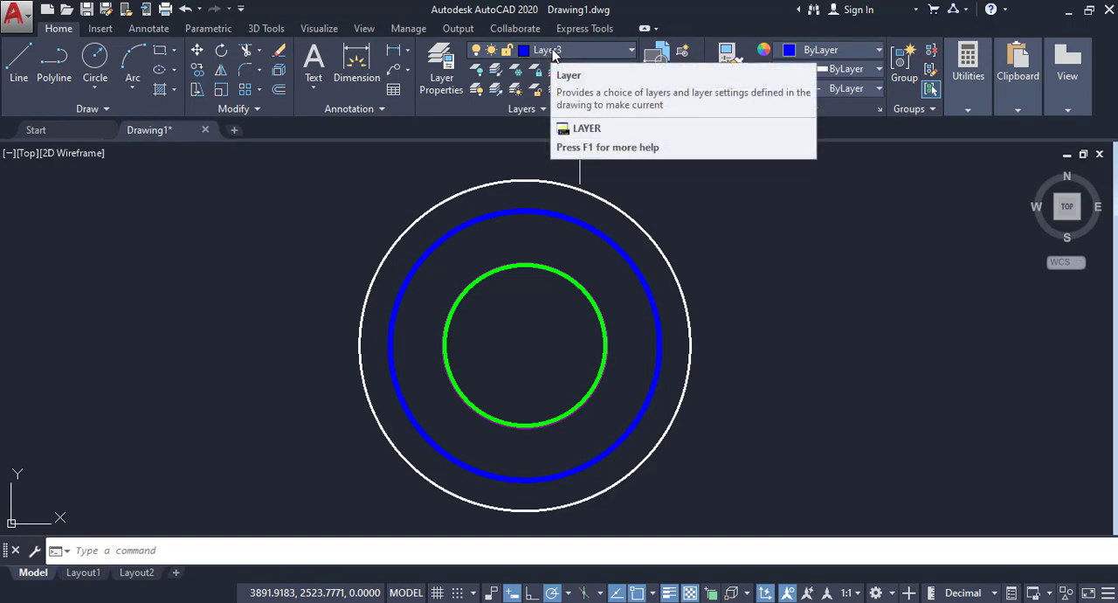
Step: Draw a four-segment zigzag line on Layer3 in the empty area to the right of the circles
left_click(19, 60)
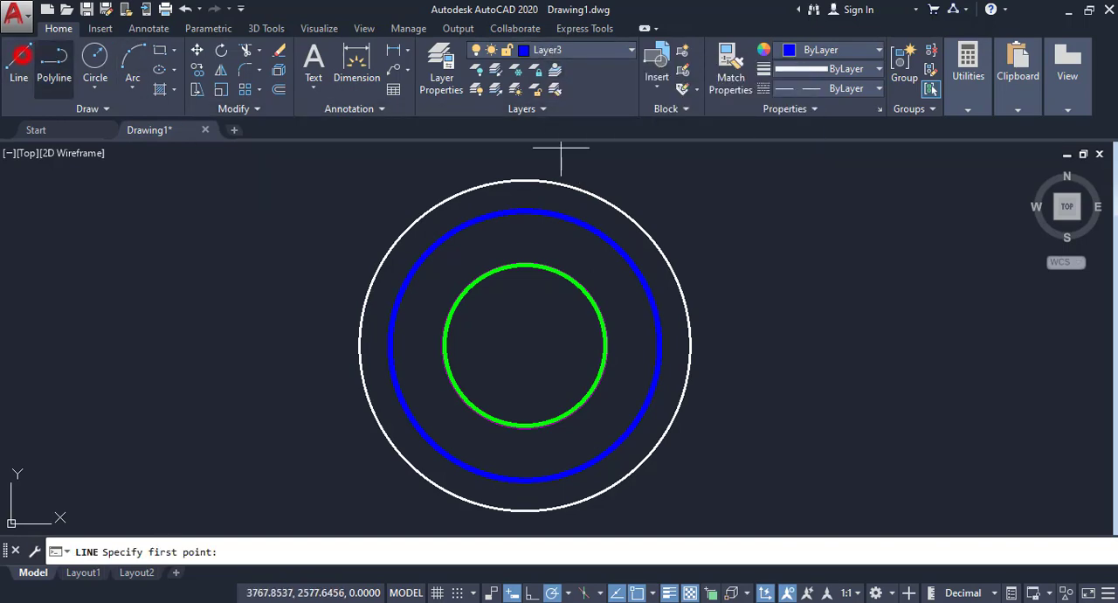
left_click(736, 328)
left_click(764, 243)
left_click(796, 341)
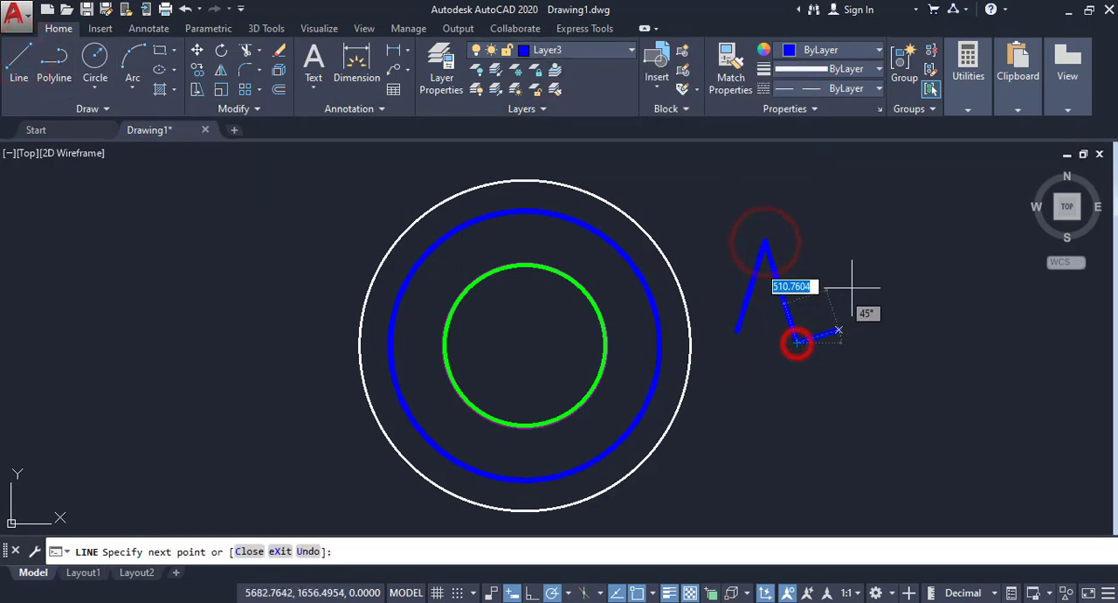
left_click(857, 276)
left_click(856, 363)
right_click(858, 365)
left_click(871, 381)
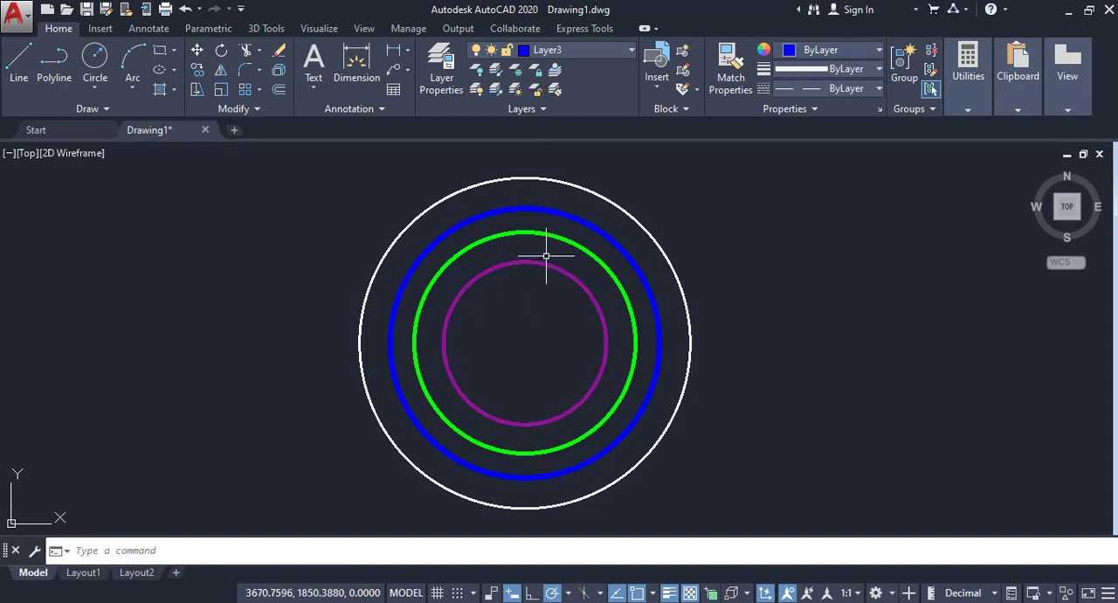
Step: Turn off the layers of the purple, green, blue and white circles by picking each, including current Layer3, and turn all layers back on
left_click(478, 77)
left_click(529, 260)
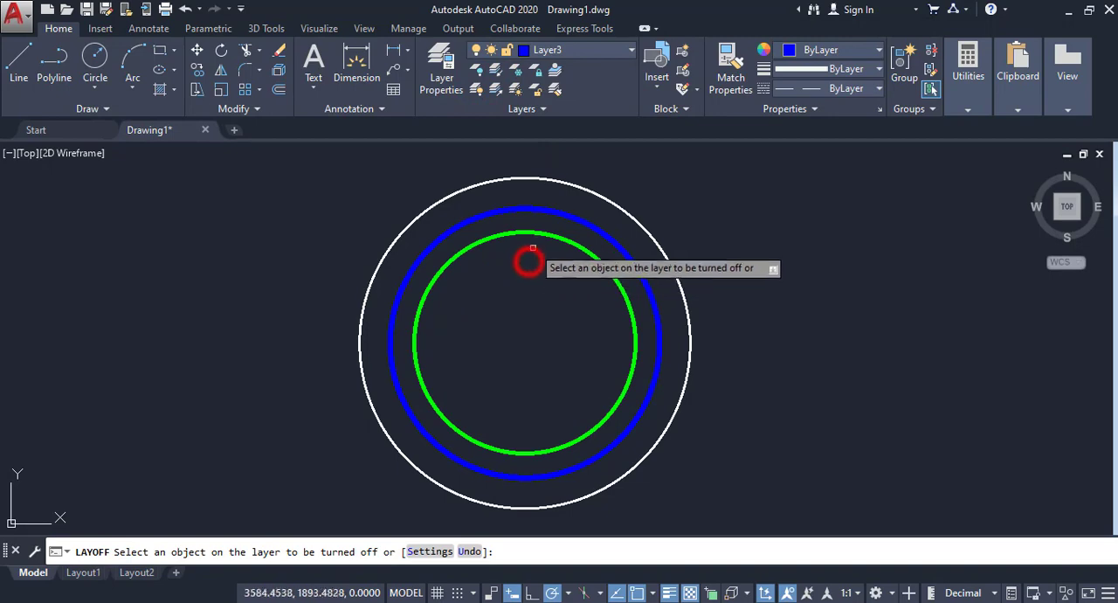
left_click(536, 234)
left_click(541, 212)
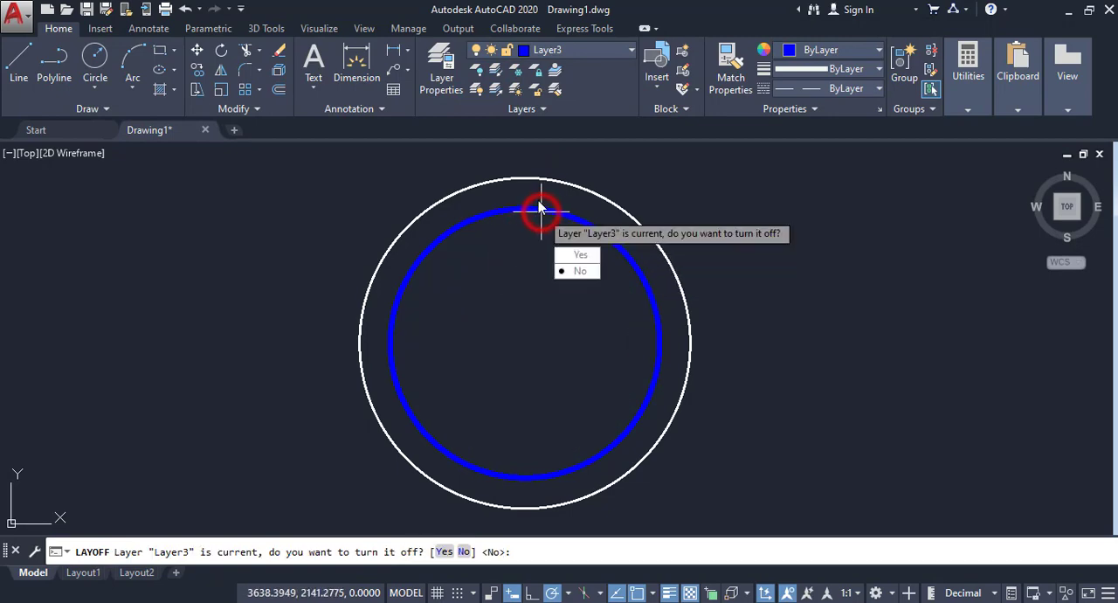
left_click(572, 252)
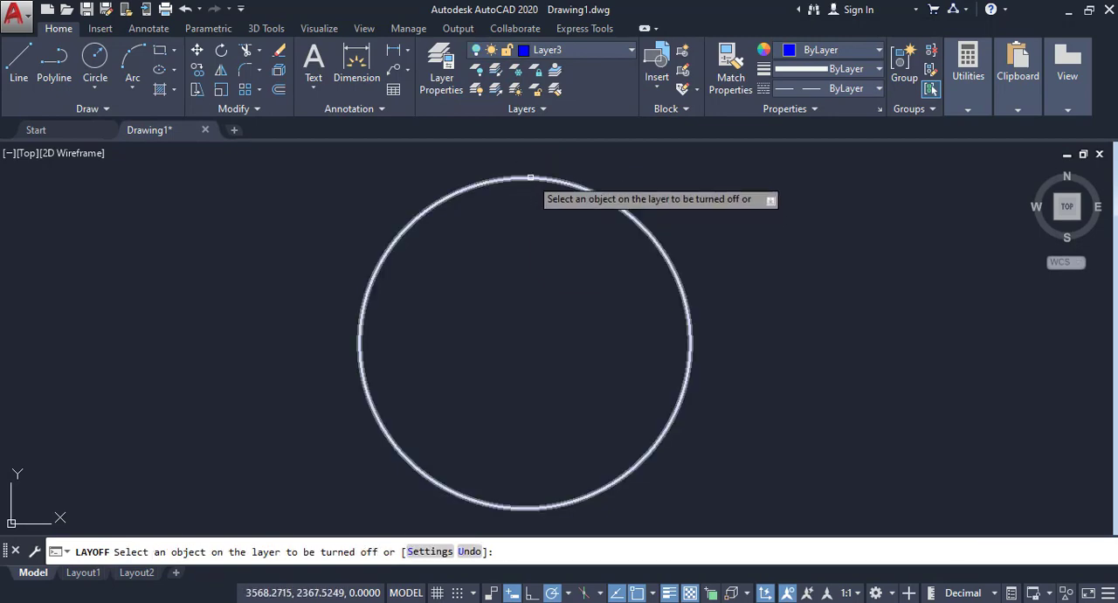
left_click(528, 178)
right_click(542, 194)
left_click(553, 204)
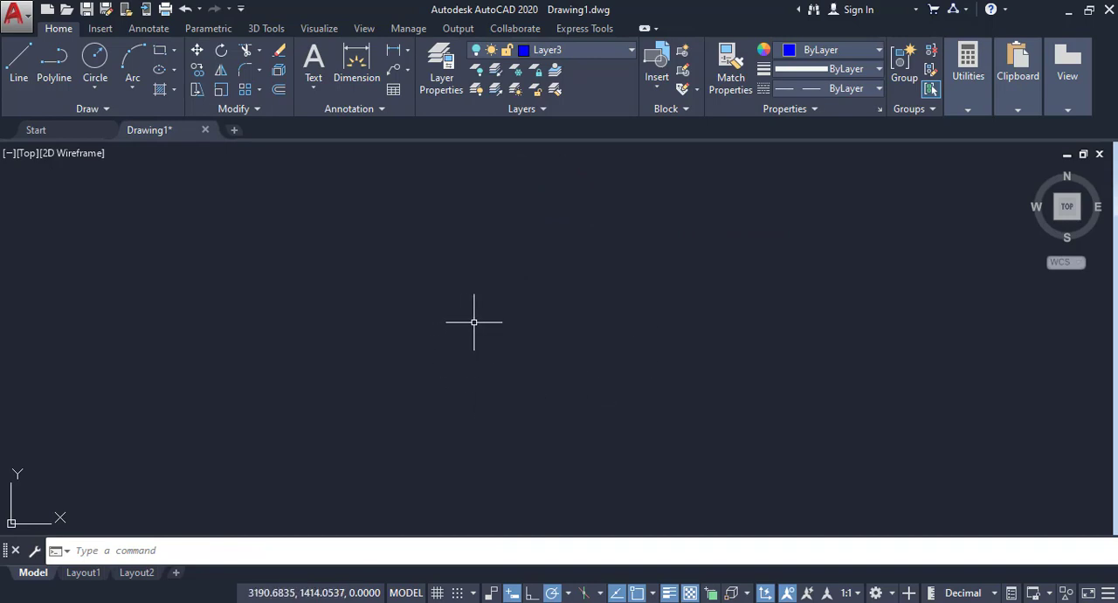
left_click(477, 91)
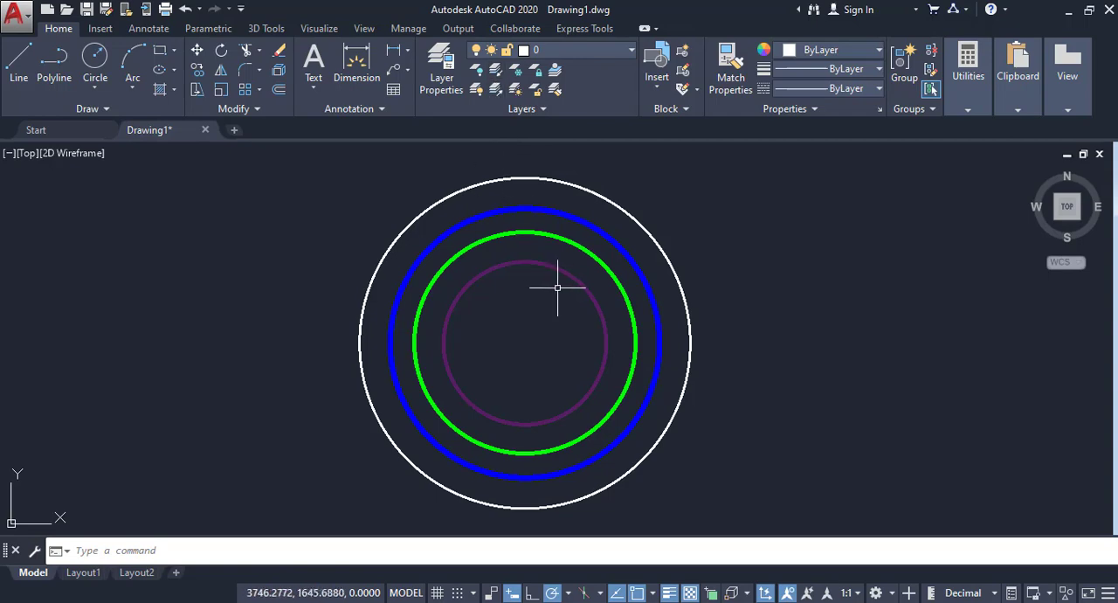
Step: Isolate the green circle's layer with the layer Isolate command and restore the other layers with Unisolate
left_click(496, 75)
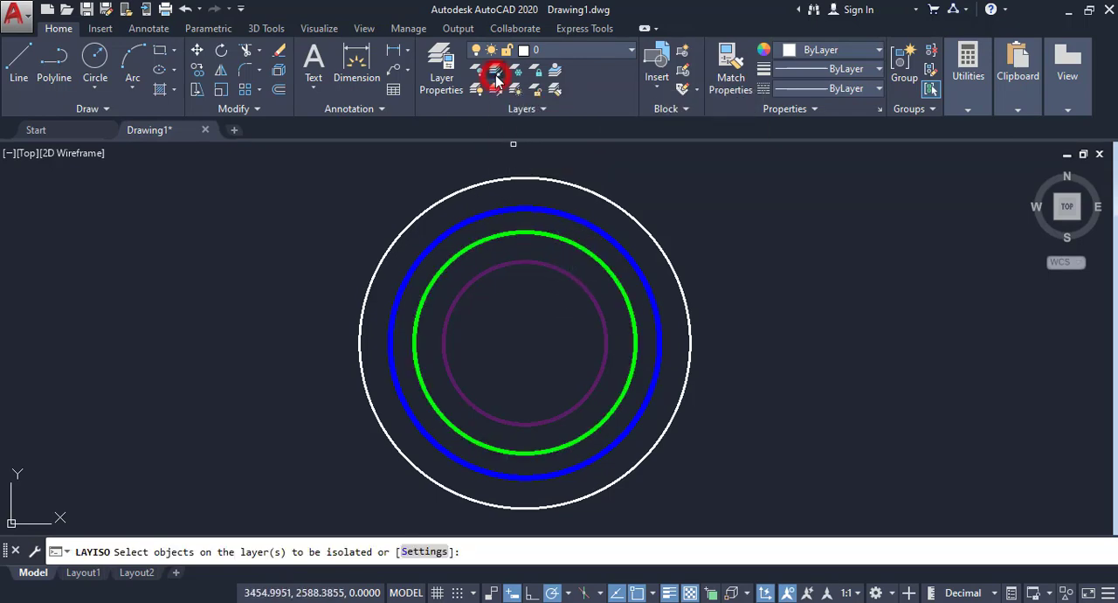
left_click(560, 237)
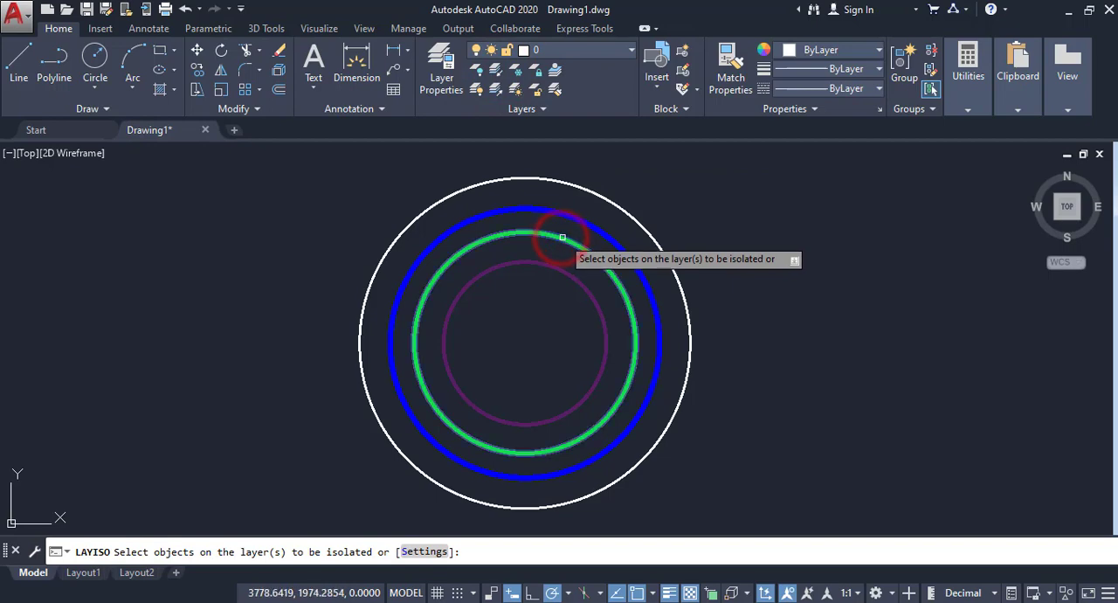
right_click(562, 238)
left_click(602, 249)
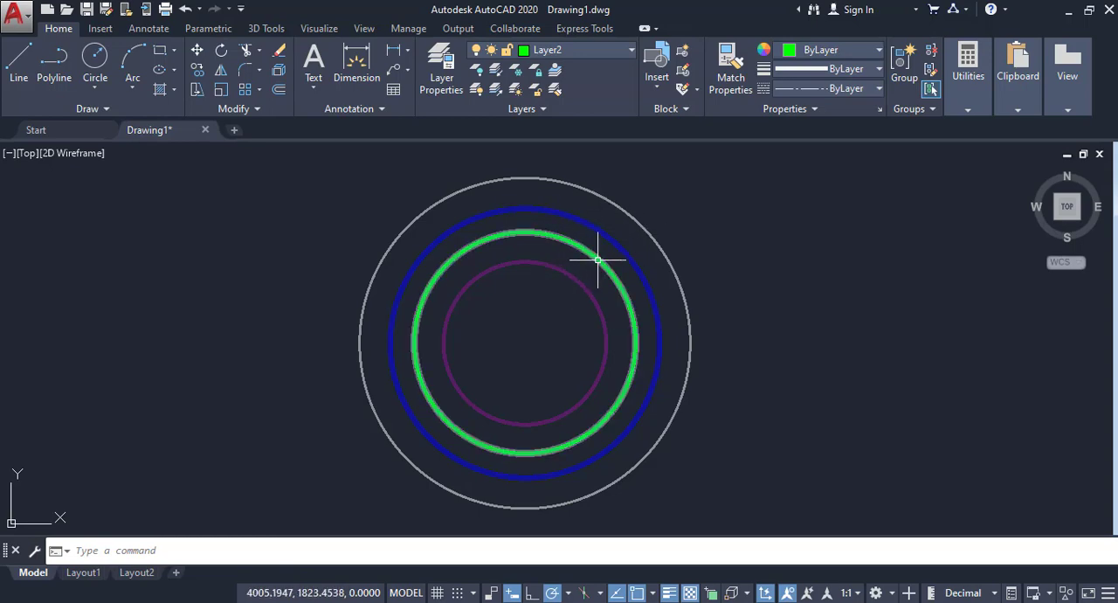
mouse_move(599, 259)
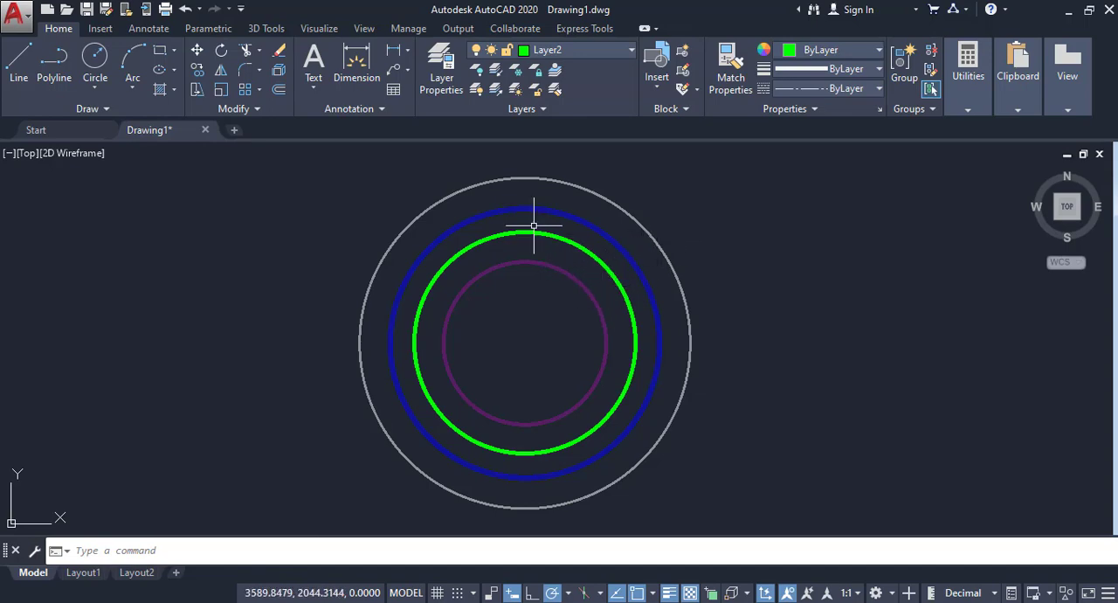
left_click(496, 91)
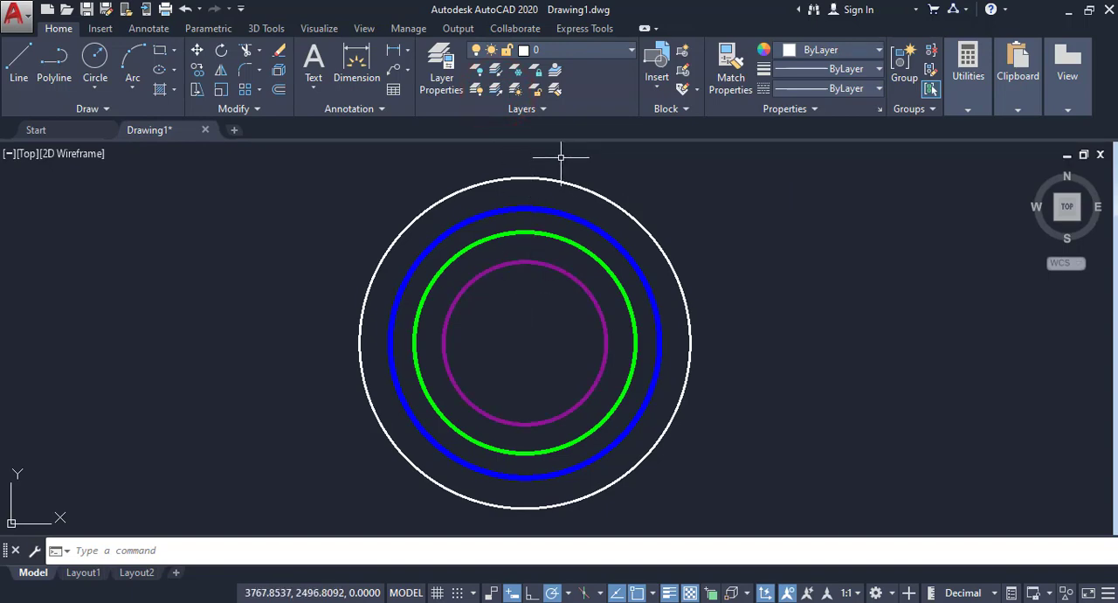
Step: Freeze the layers of the blue, green and purple circles by picking each circle, and thaw all layers
left_click(515, 70)
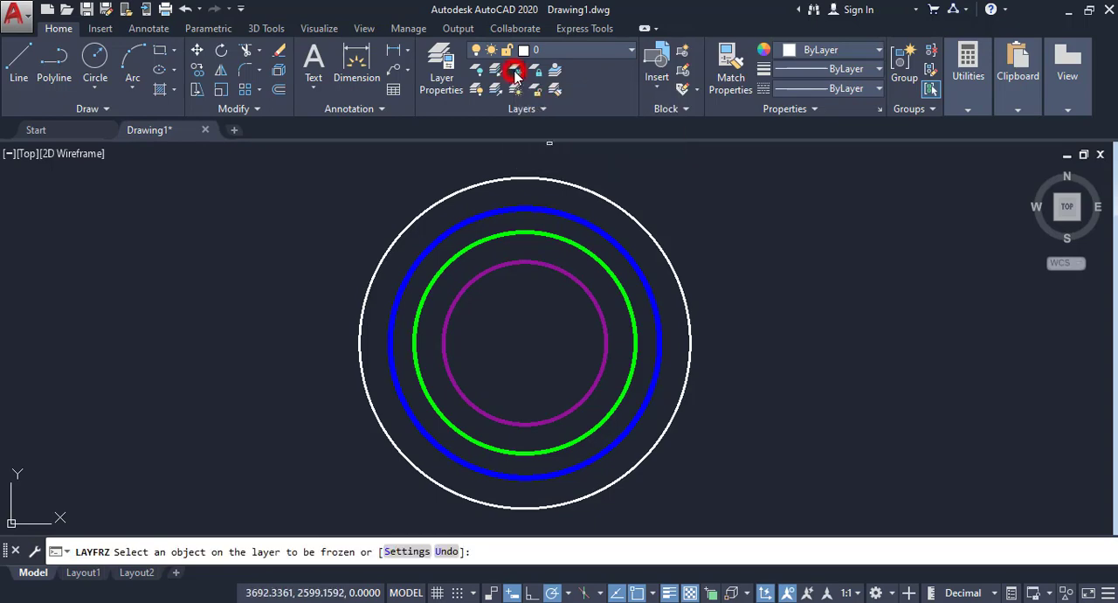
left_click(590, 224)
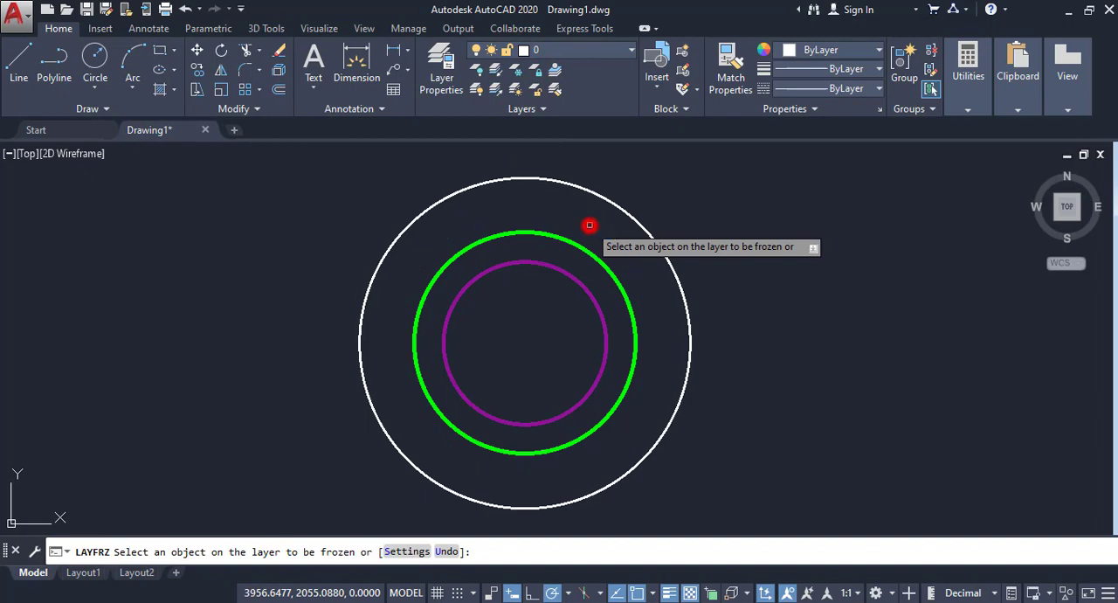
left_click(584, 249)
left_click(578, 282)
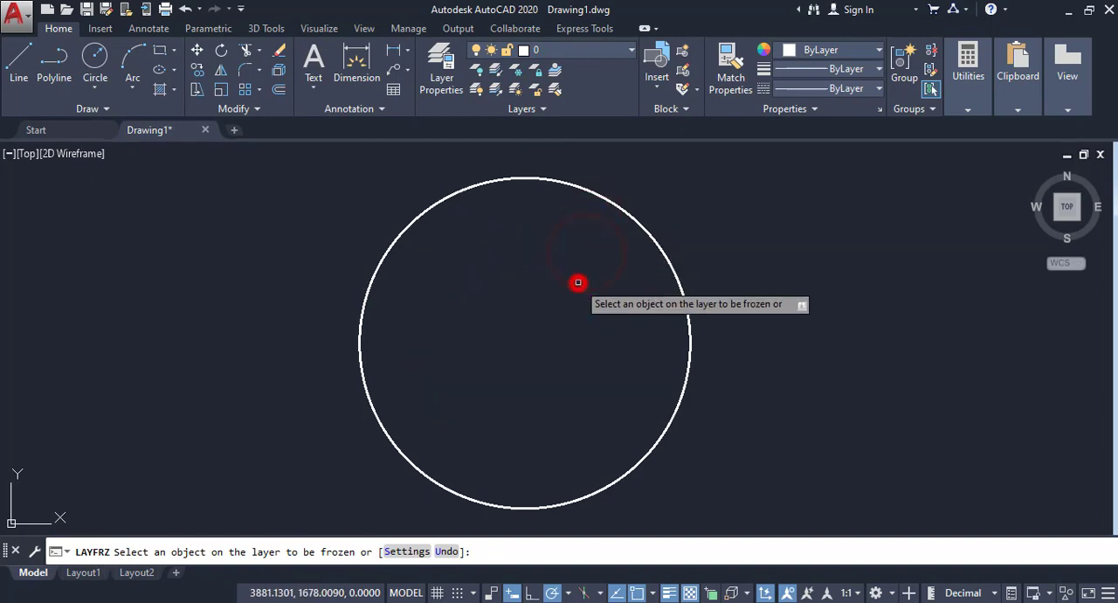
right_click(563, 229)
left_click(581, 239)
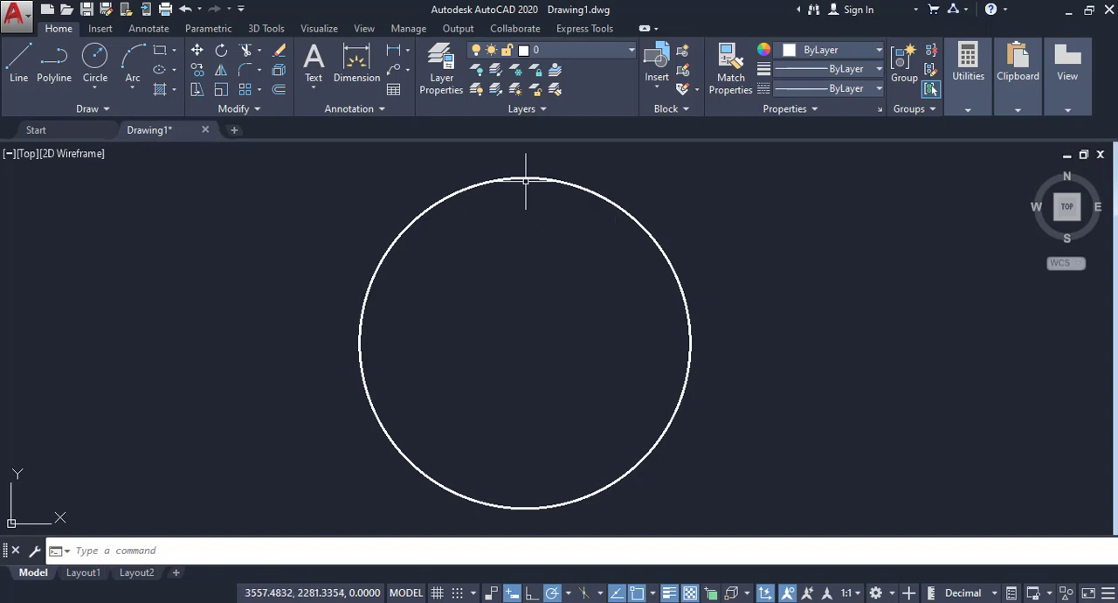
left_click(515, 93)
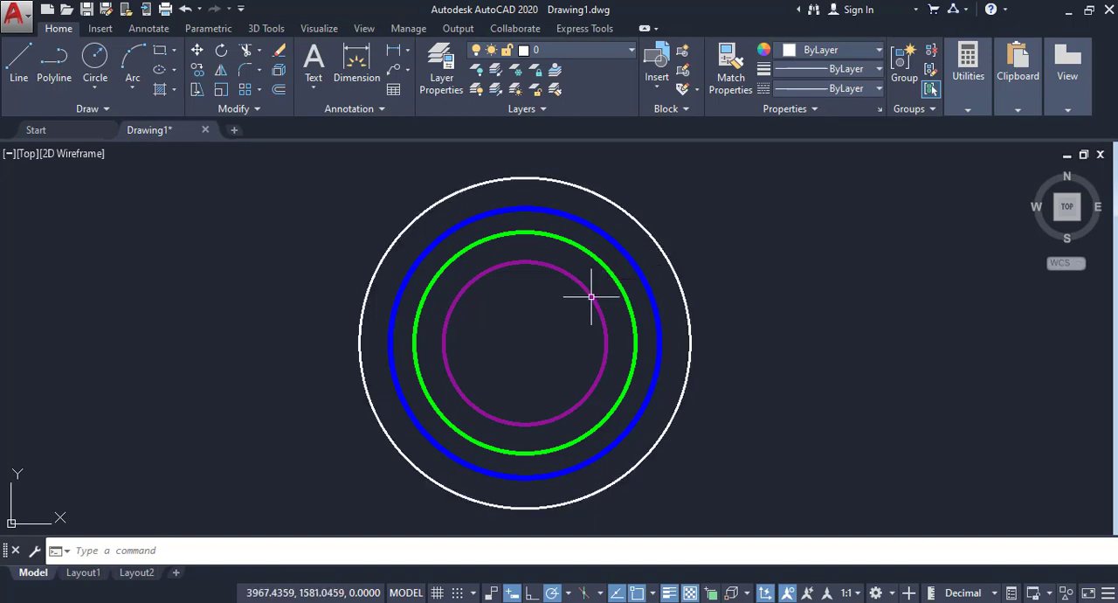
Step: Lock the layers of the blue, green and purple circles one by one with the layer Lock command
left_click(536, 69)
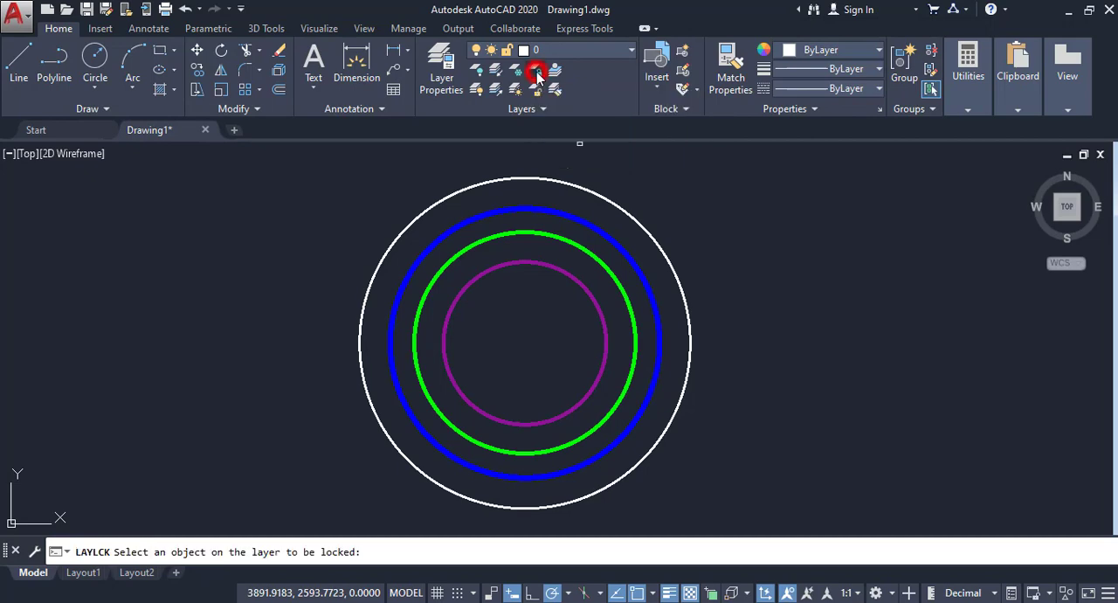
left_click(576, 220)
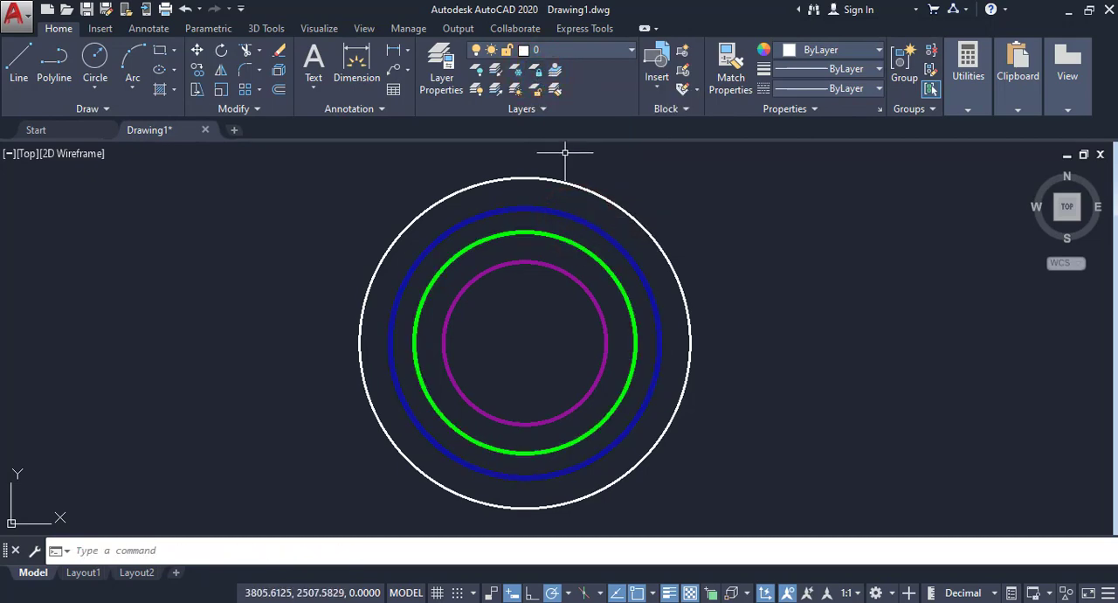
left_click(536, 70)
left_click(572, 241)
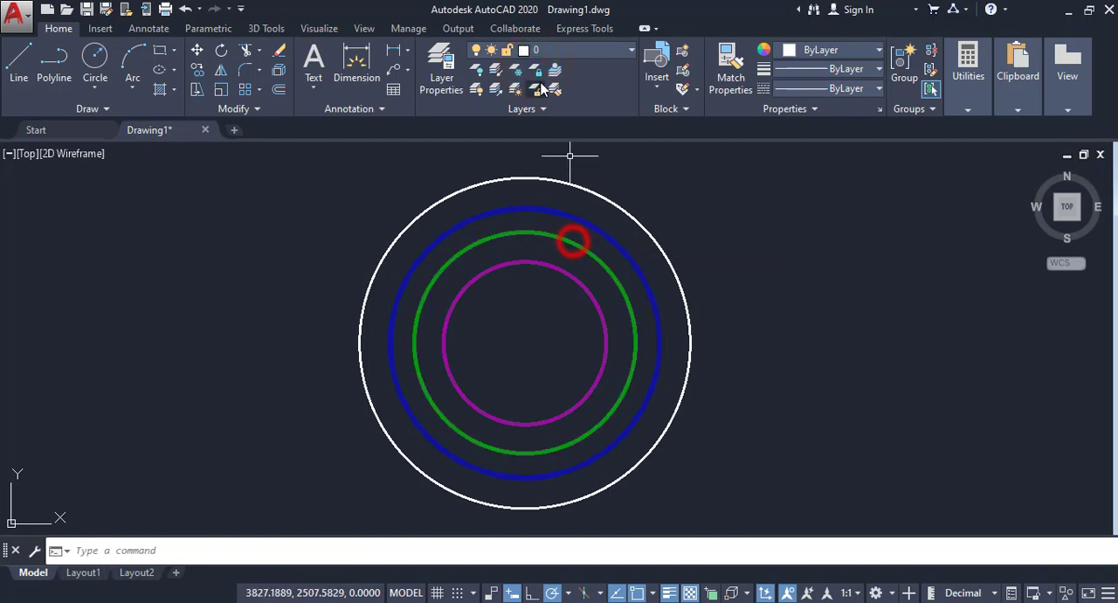
key("Return")
left_click(573, 272)
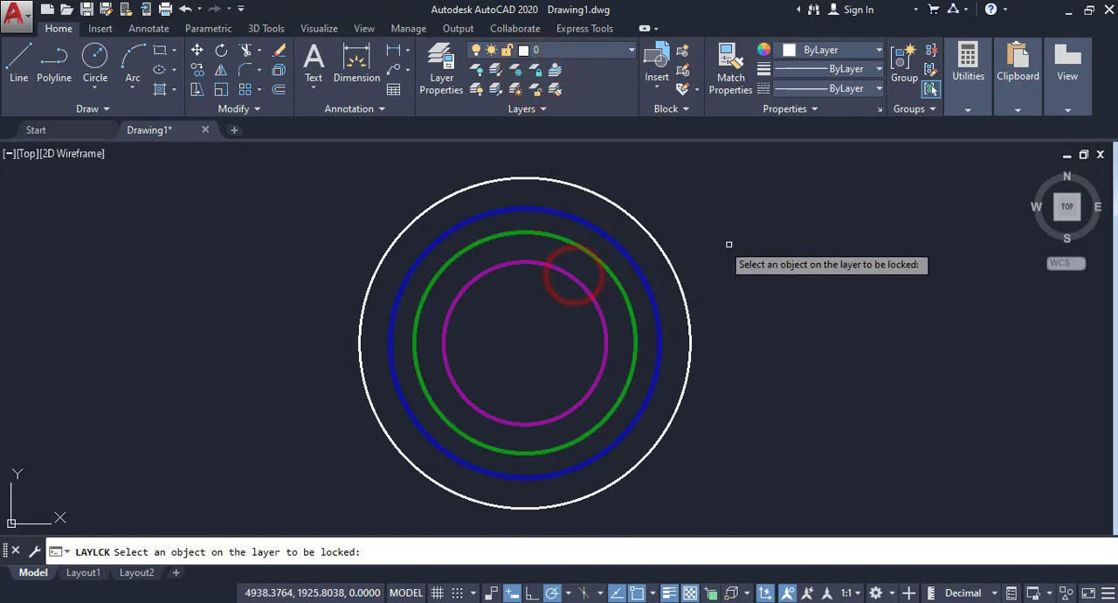
left_click(586, 285)
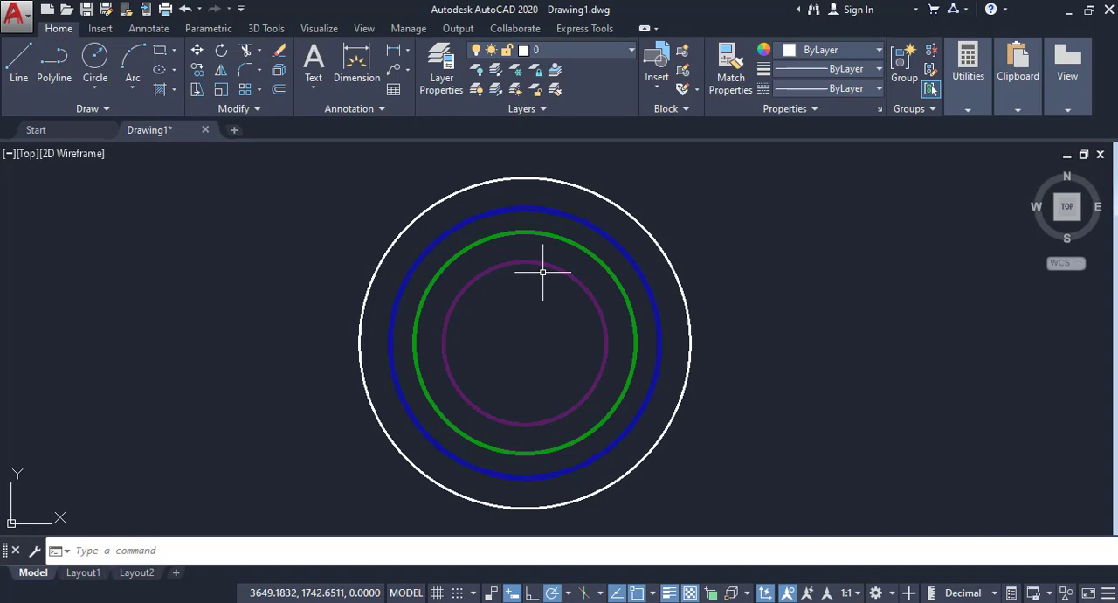
Step: Unlock the layers of the purple, green and blue circles one by one with the layer Unlock command
left_click(535, 92)
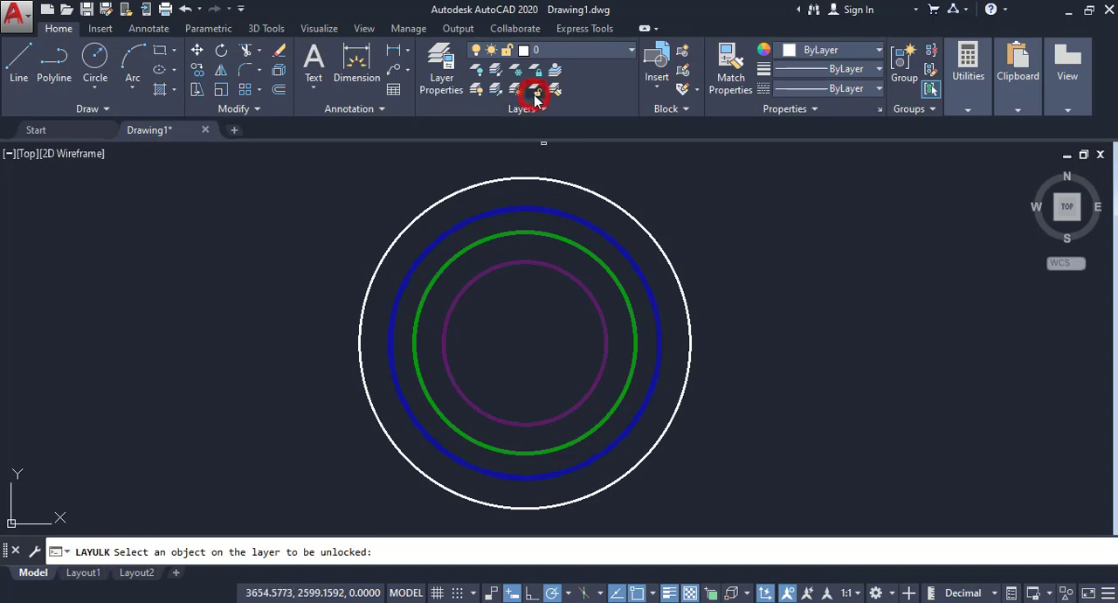
left_click(550, 262)
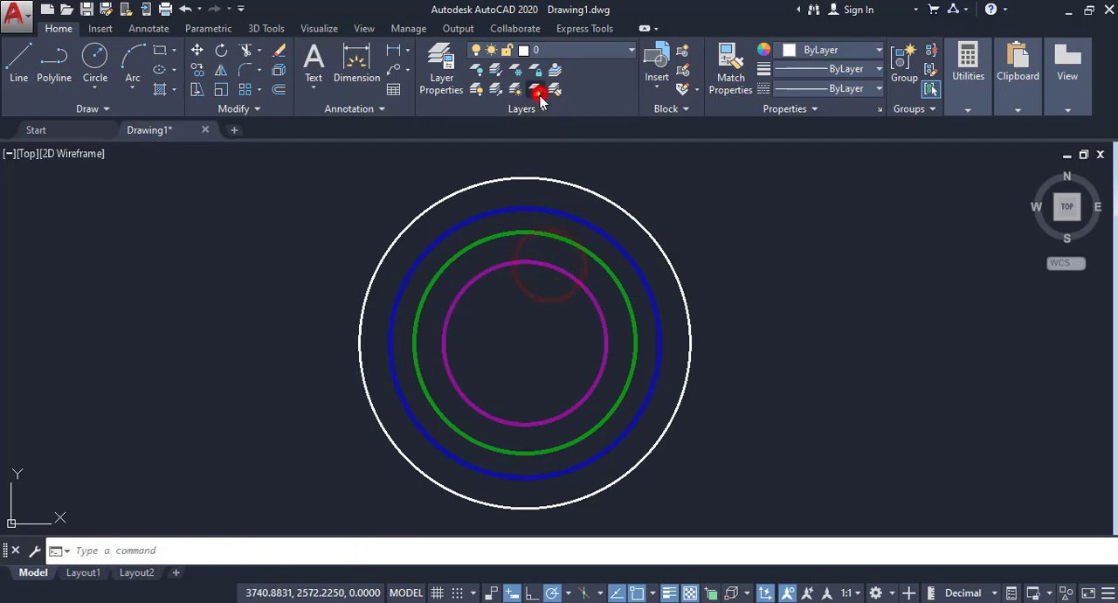
left_click(535, 91)
left_click(552, 230)
left_click(535, 91)
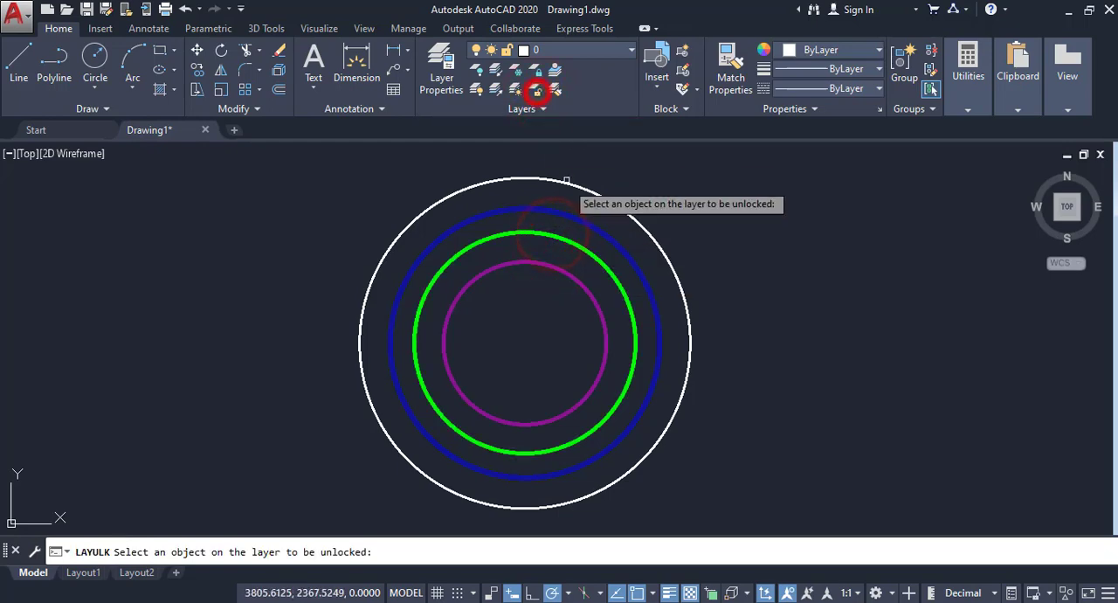
left_click(570, 214)
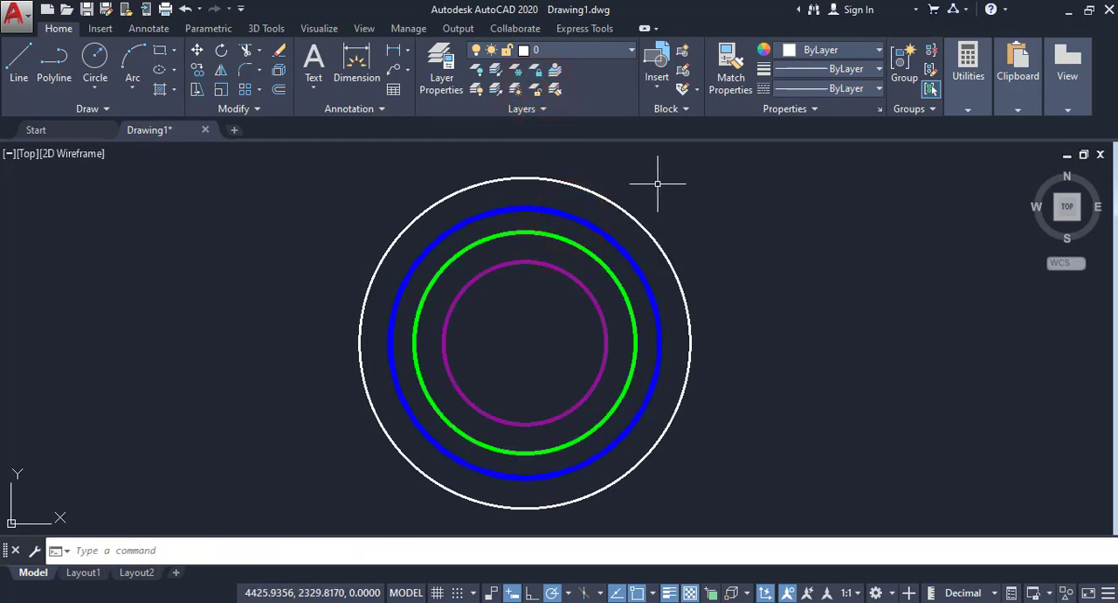
Step: Move the white, blue and green circles to the purple circle's layer with the Match Layer command
middle_click_drag(780, 305, 769, 308)
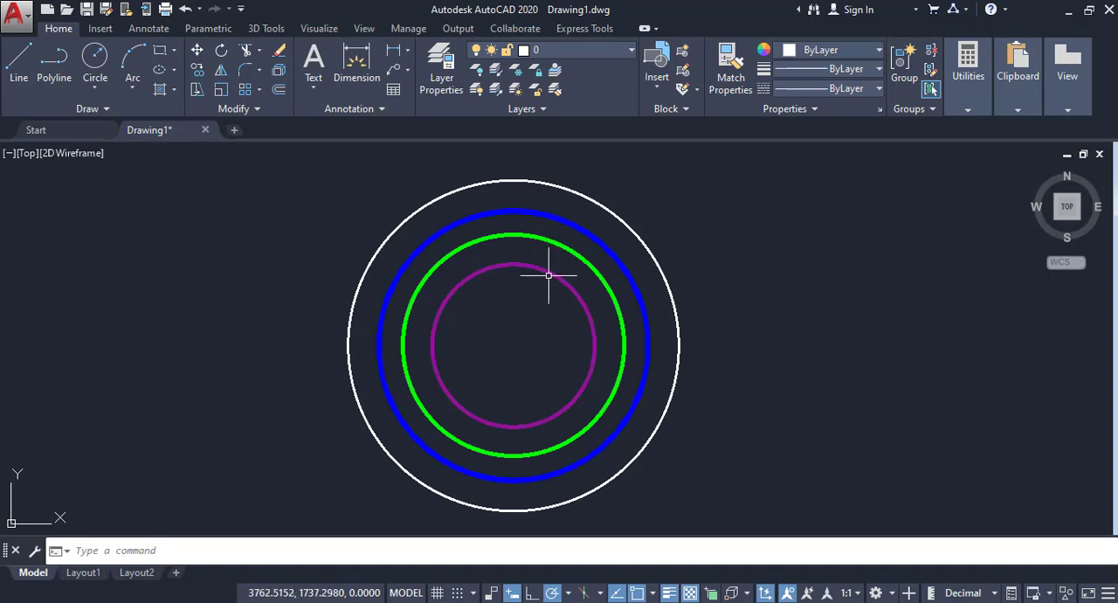
left_click(552, 91)
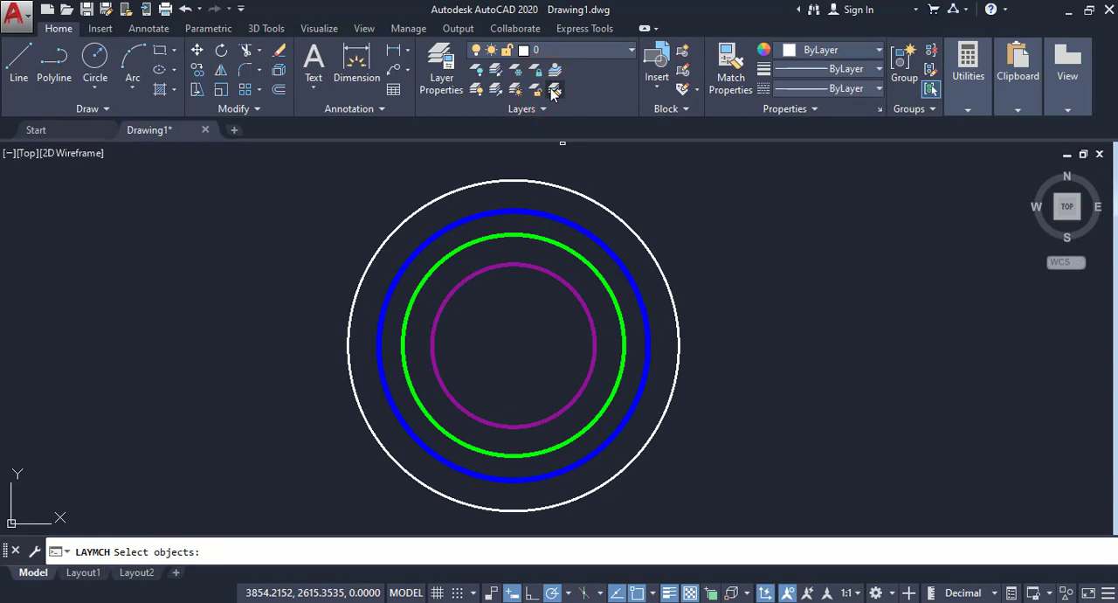
left_click(628, 199)
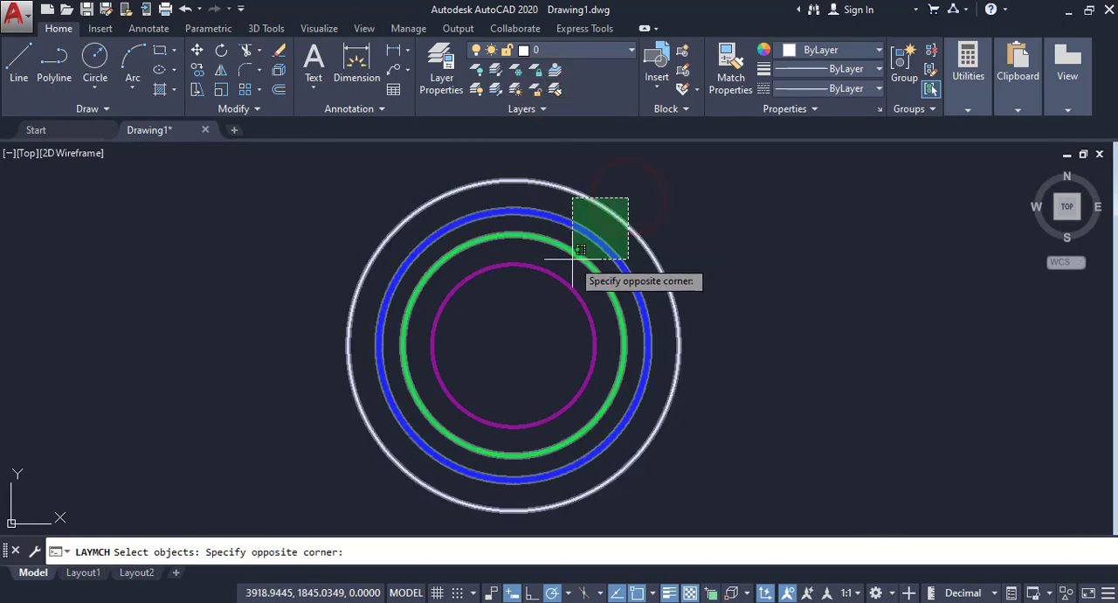
left_click(576, 254)
right_click(651, 206)
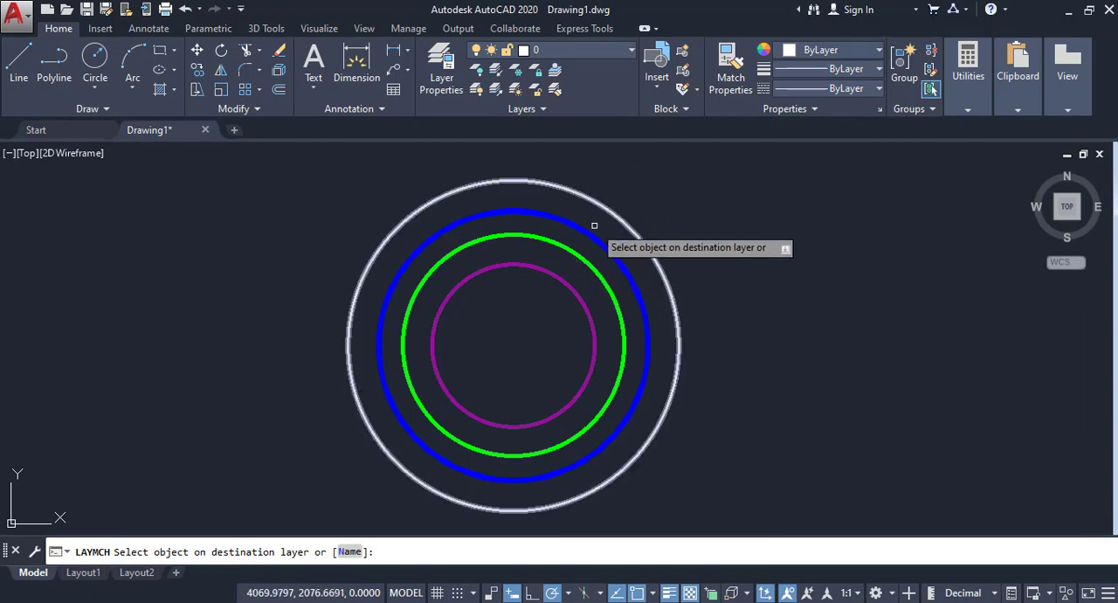
left_click(572, 289)
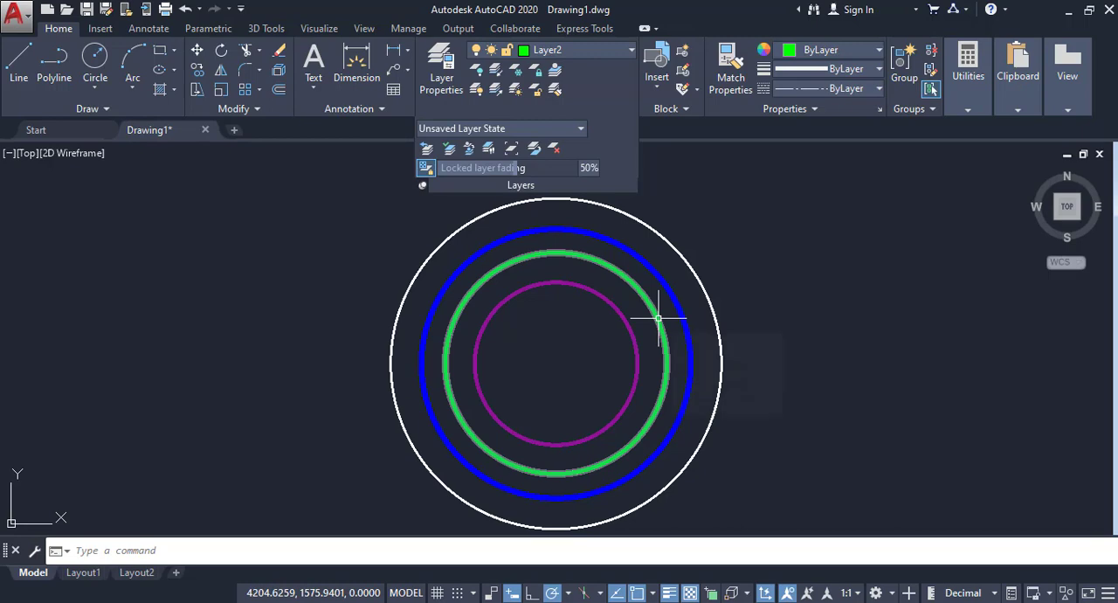
Step: Change the outer white circle to the current layer, Layer2, with the Change to Current Layer command
left_click(450, 150)
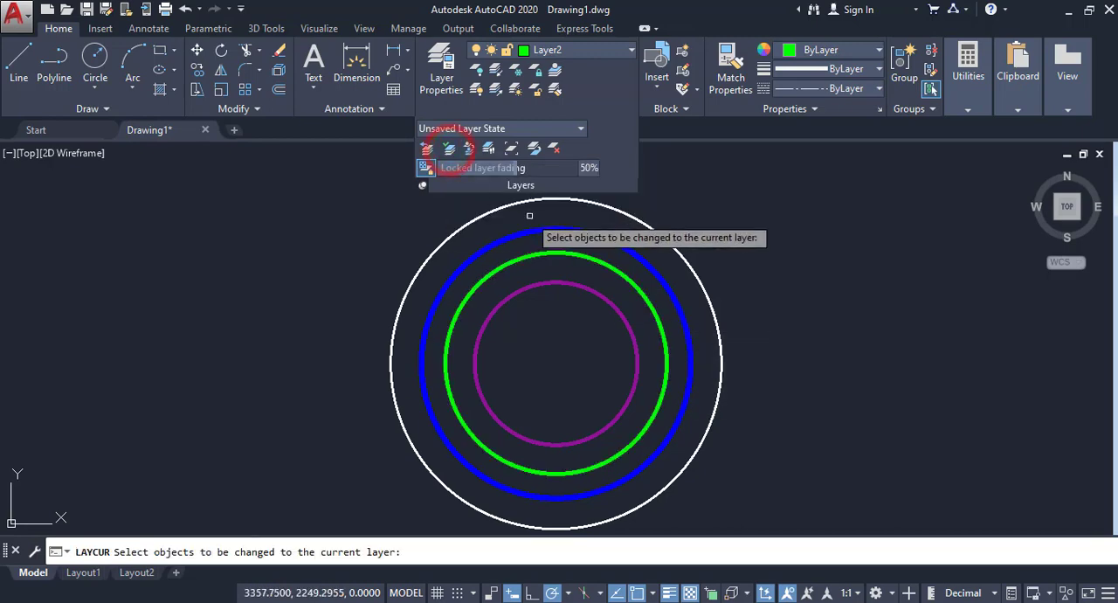
left_click(699, 280)
right_click(769, 251)
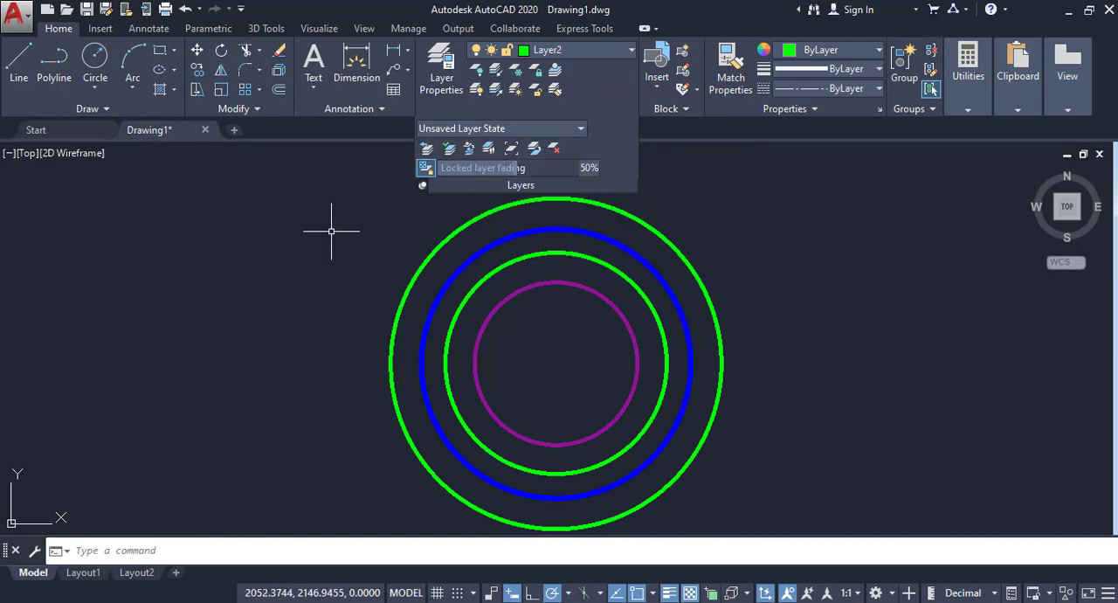
Step: Copy all four circles to layer 0 with the Copy Objects to New Layer command, placing the copies to the right of the originals
scroll(498, 375, "down", 1)
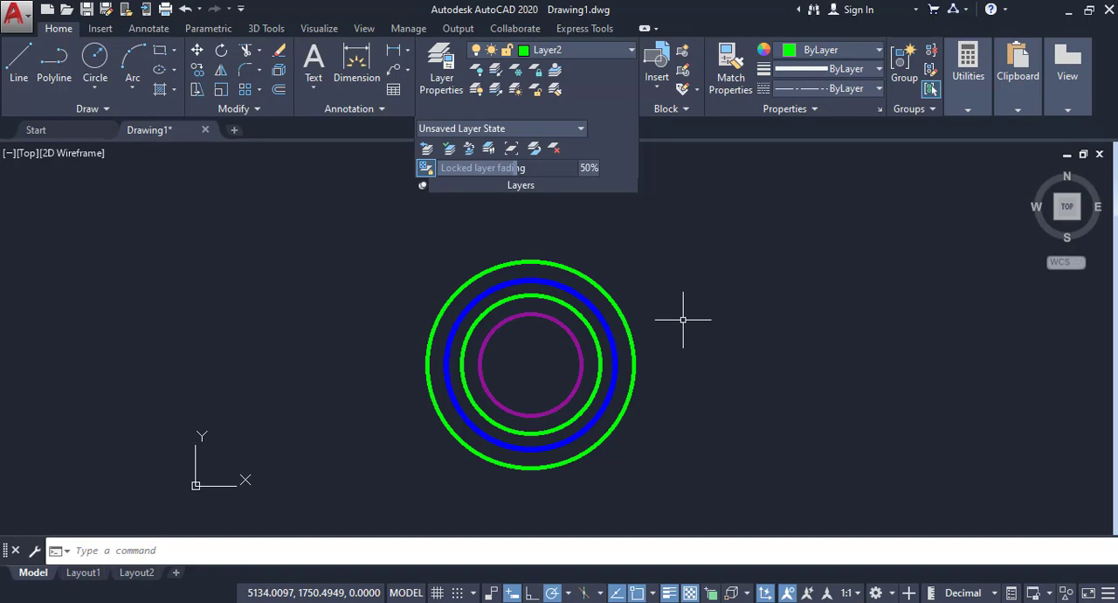
left_click(469, 149)
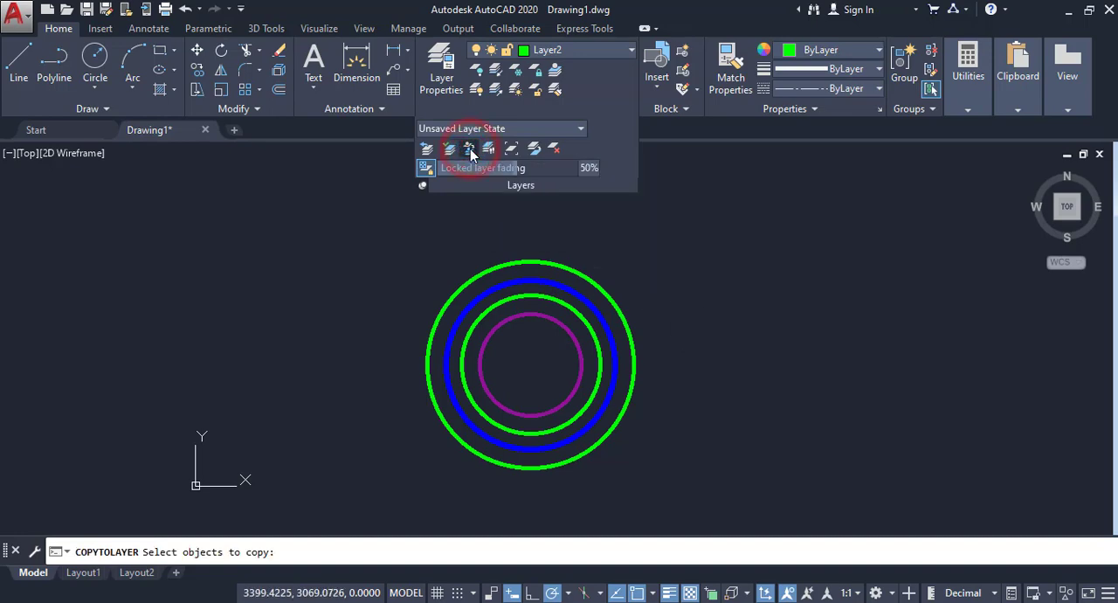
left_click(522, 334)
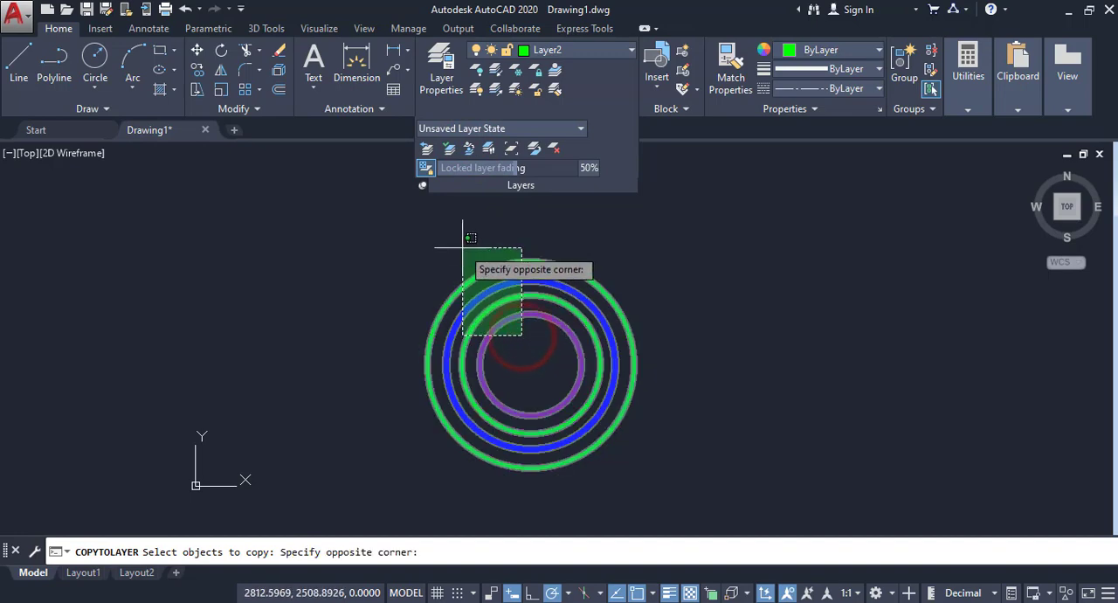
left_click(463, 247)
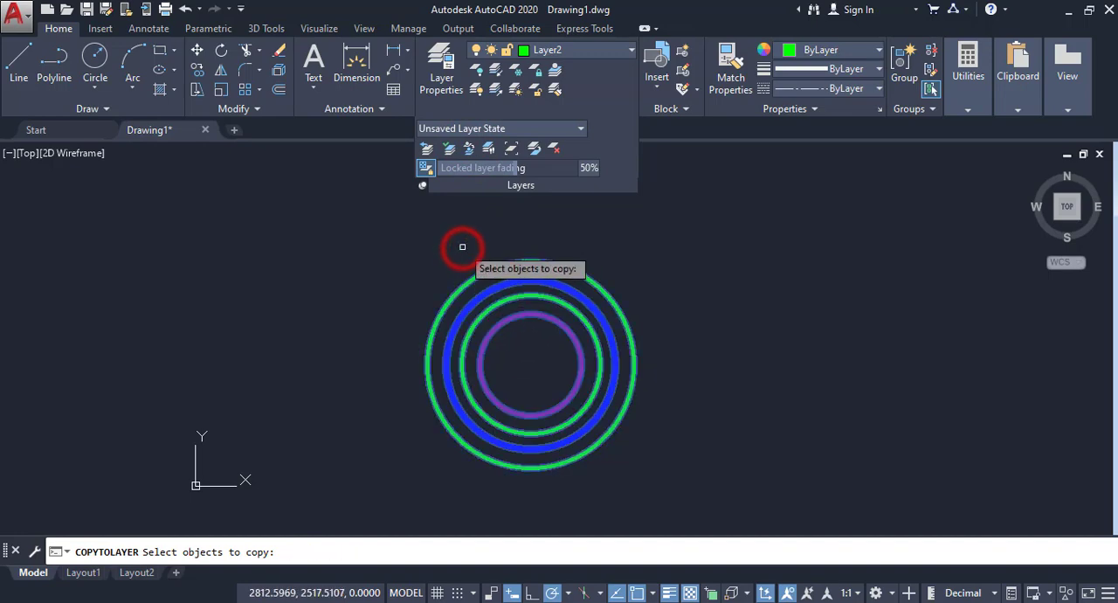
right_click(463, 247)
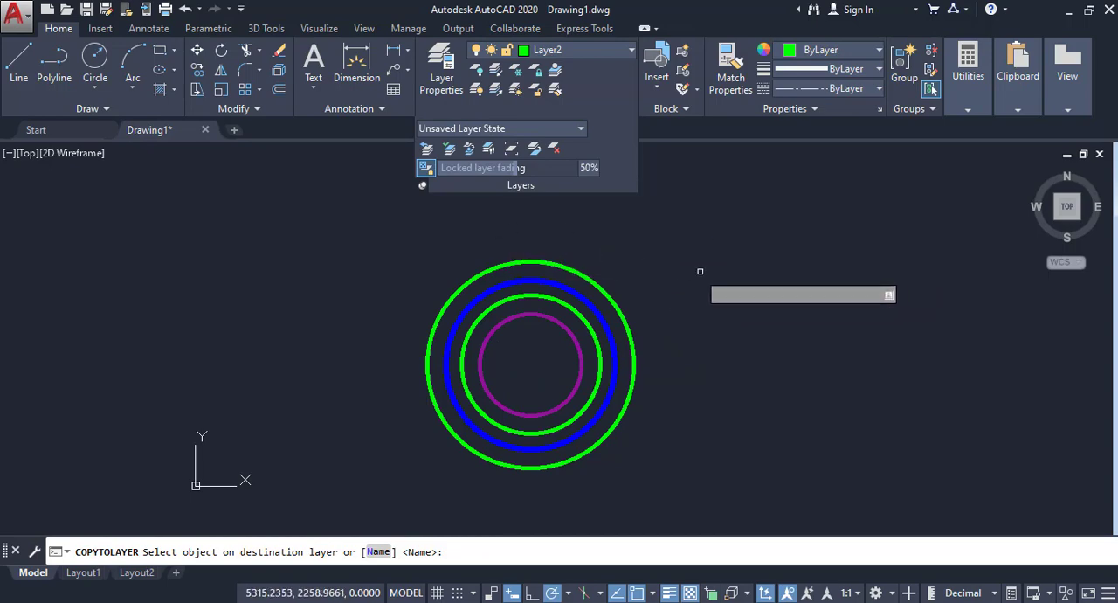
left_click(378, 552)
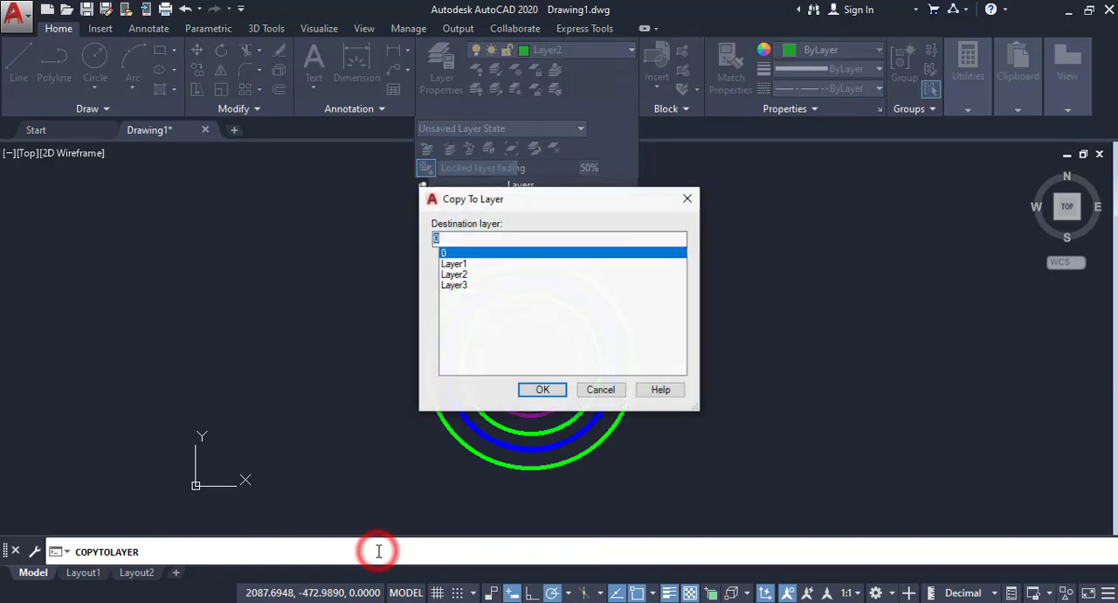
left_click(543, 390)
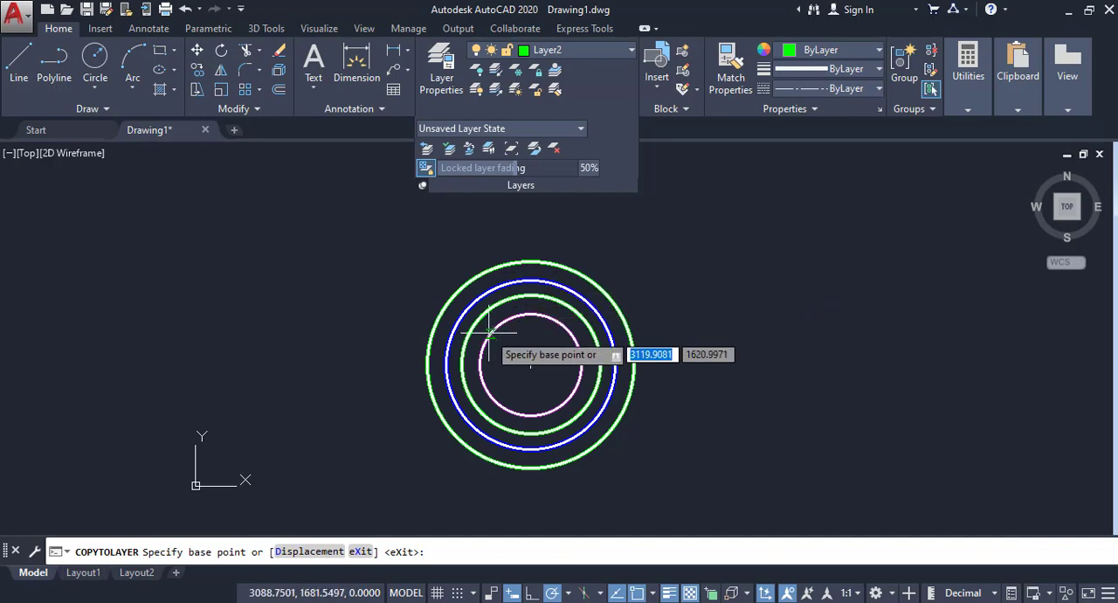
left_click(531, 365)
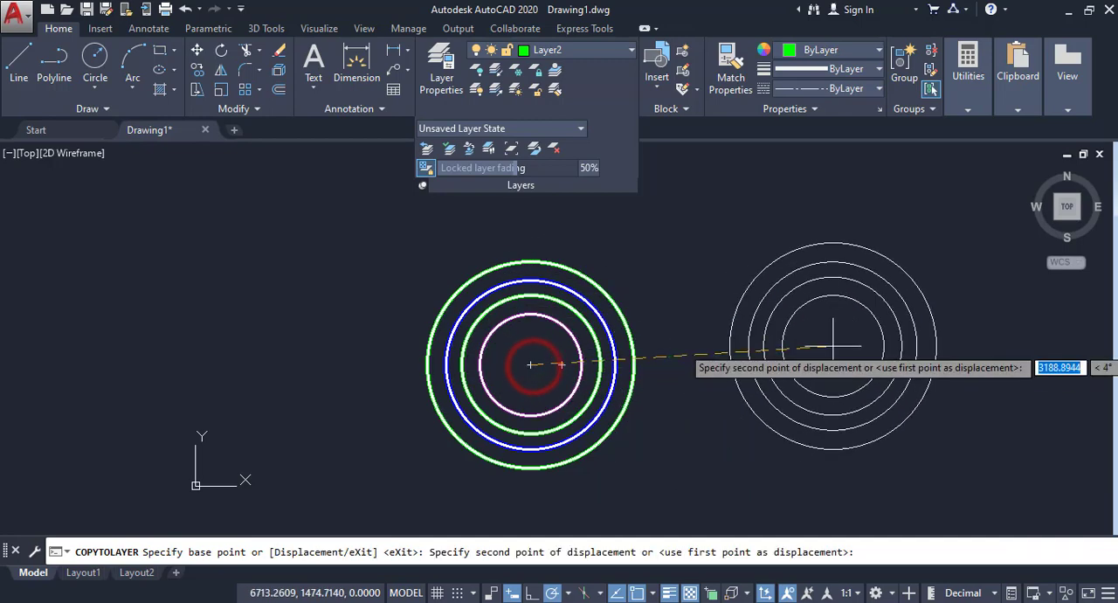
left_click(829, 364)
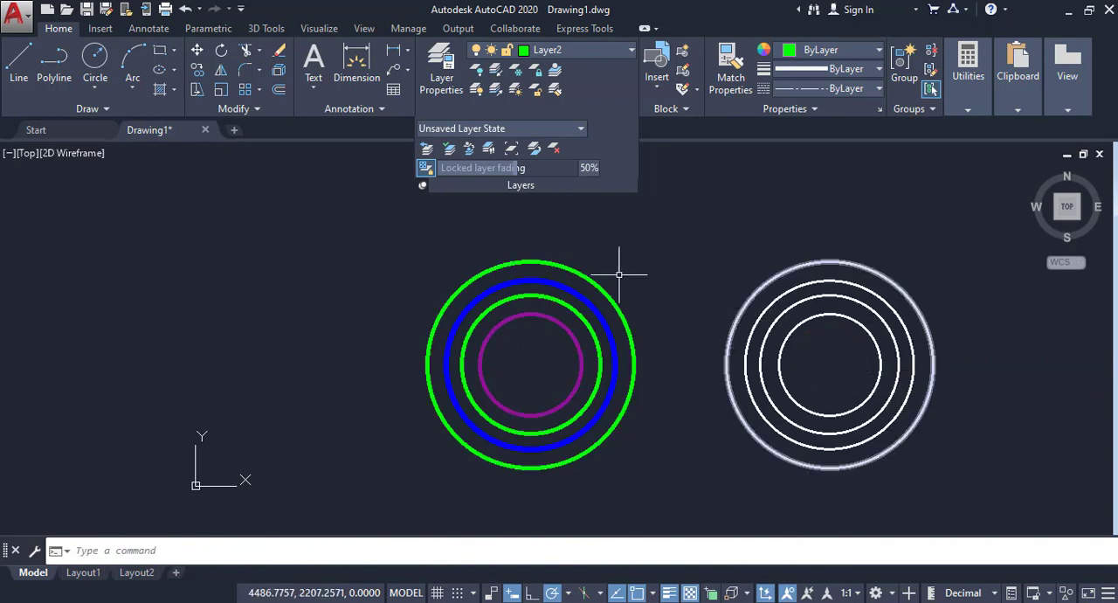
Step: Copy the two innermost circles to Layer3 with the Copy Objects to New Layer command, placing the copies to the left of the originals
left_click(469, 149)
left_click(529, 335)
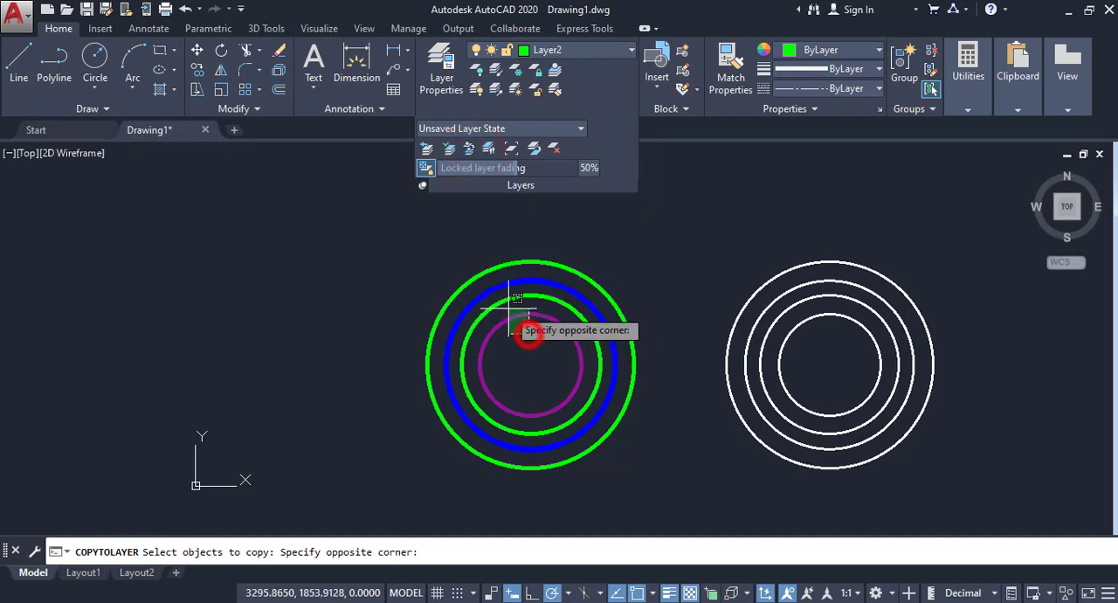
left_click(501, 294)
right_click(623, 287)
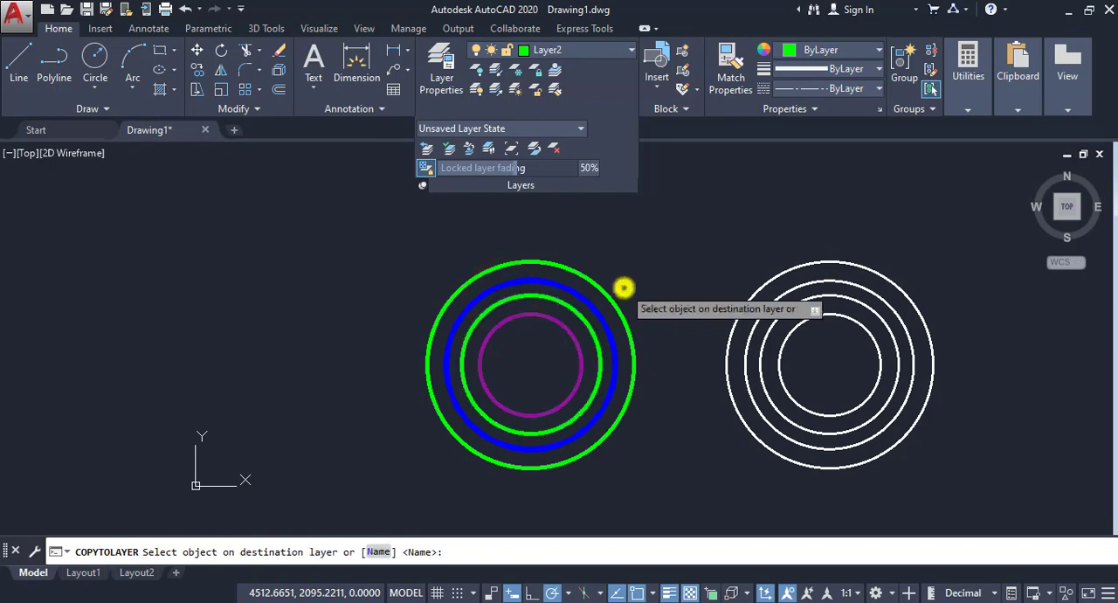
right_click(625, 288)
left_click(631, 295)
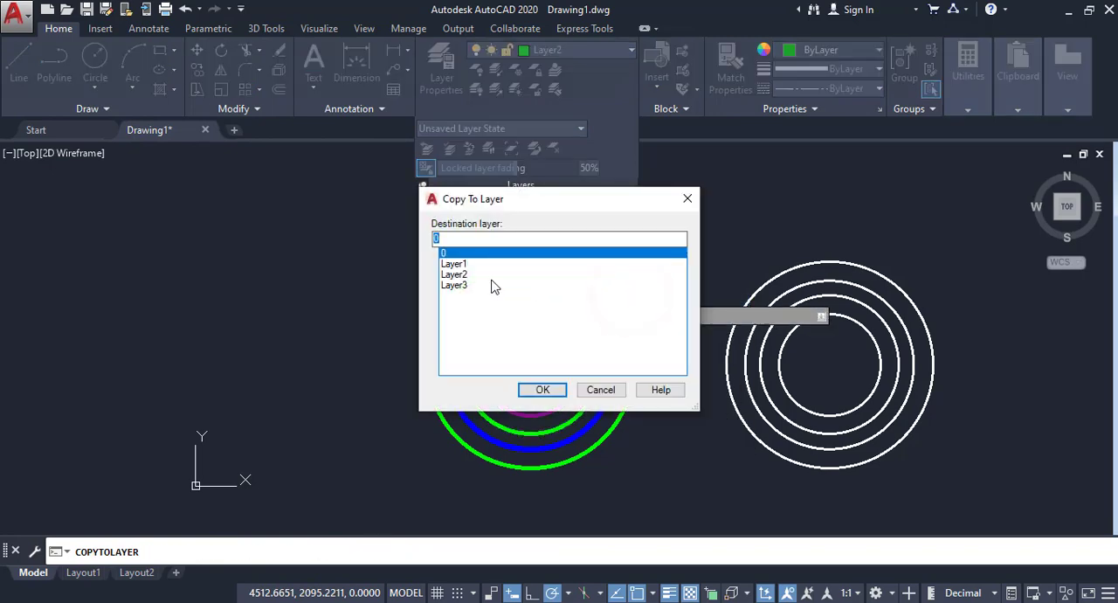
left_click(460, 286)
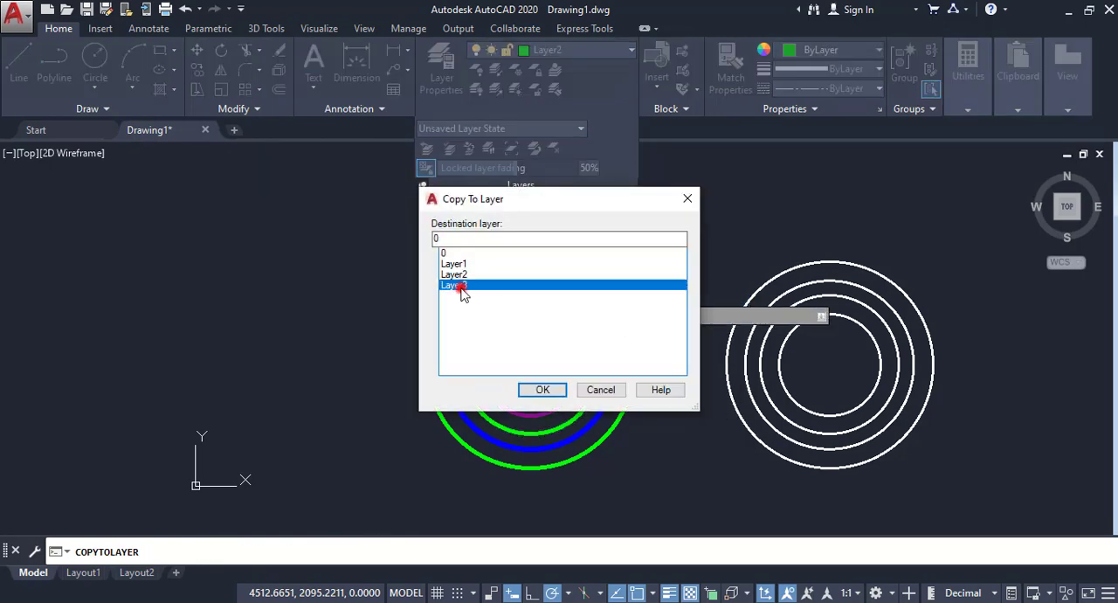
left_click(536, 388)
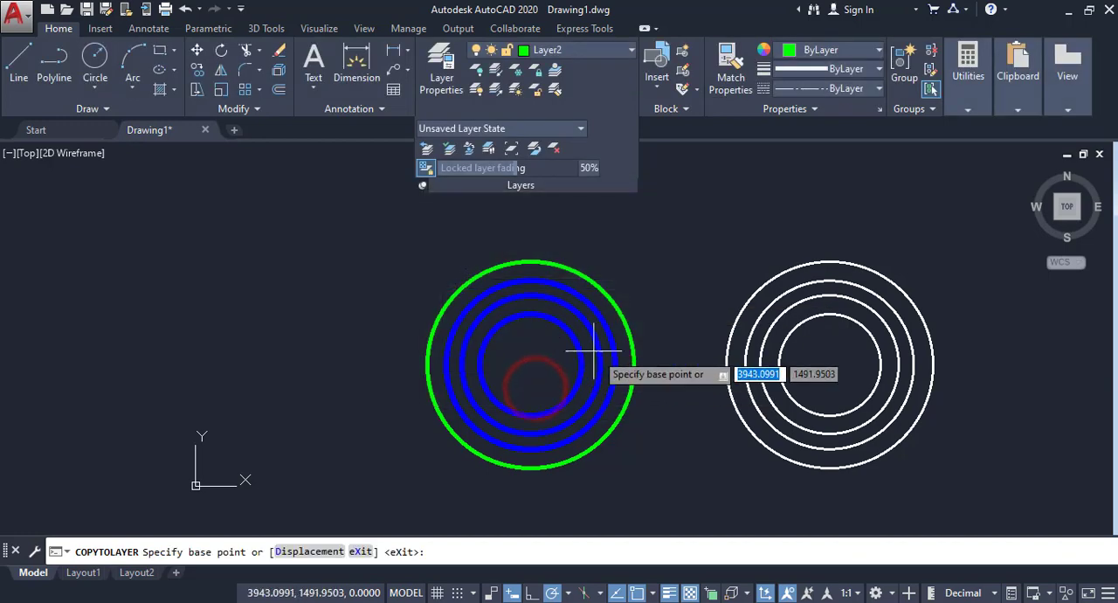
left_click(530, 364)
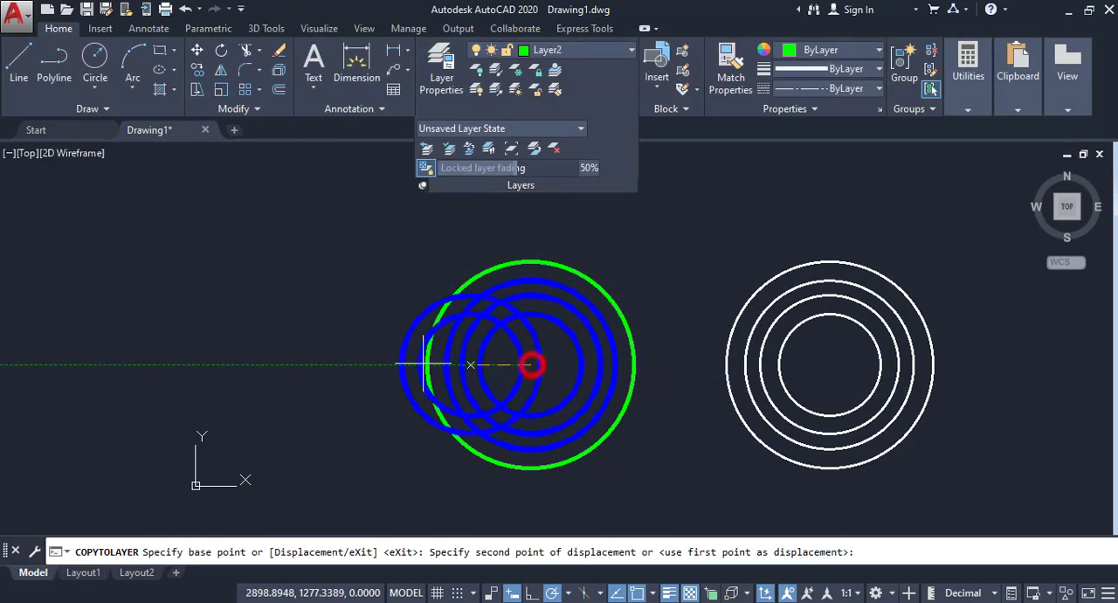
left_click(291, 363)
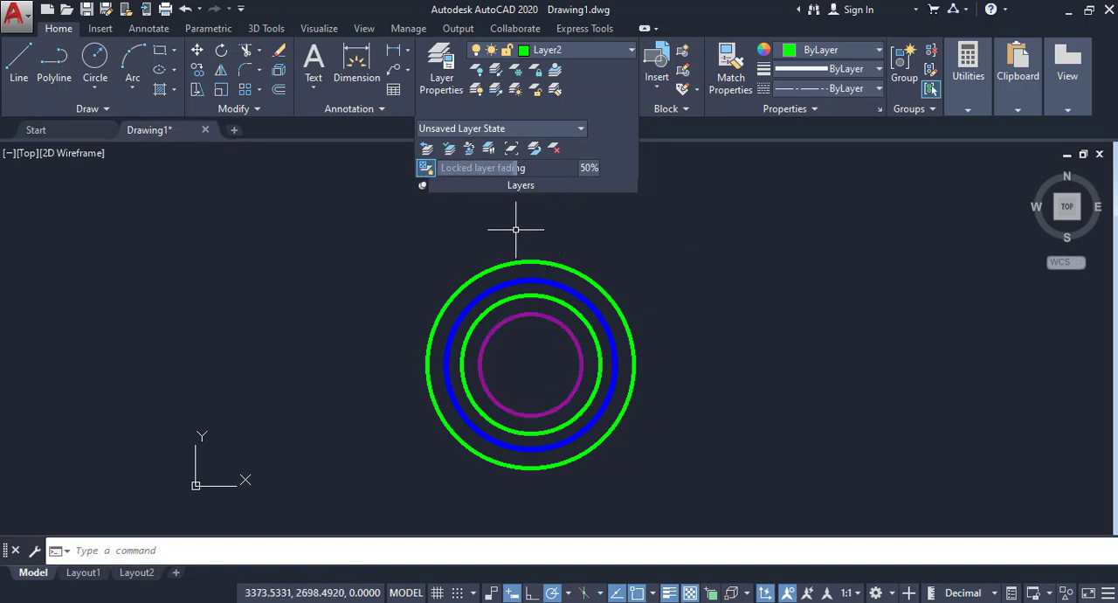
Step: Lock the blue circle's layer with the layer Lock command
left_click(546, 297)
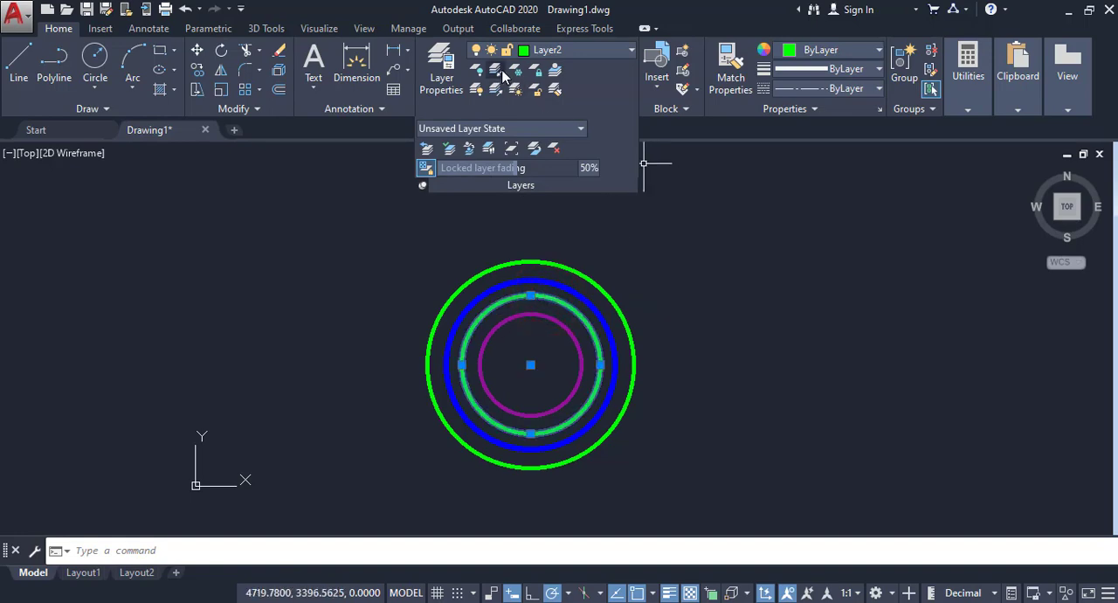
left_click(536, 77)
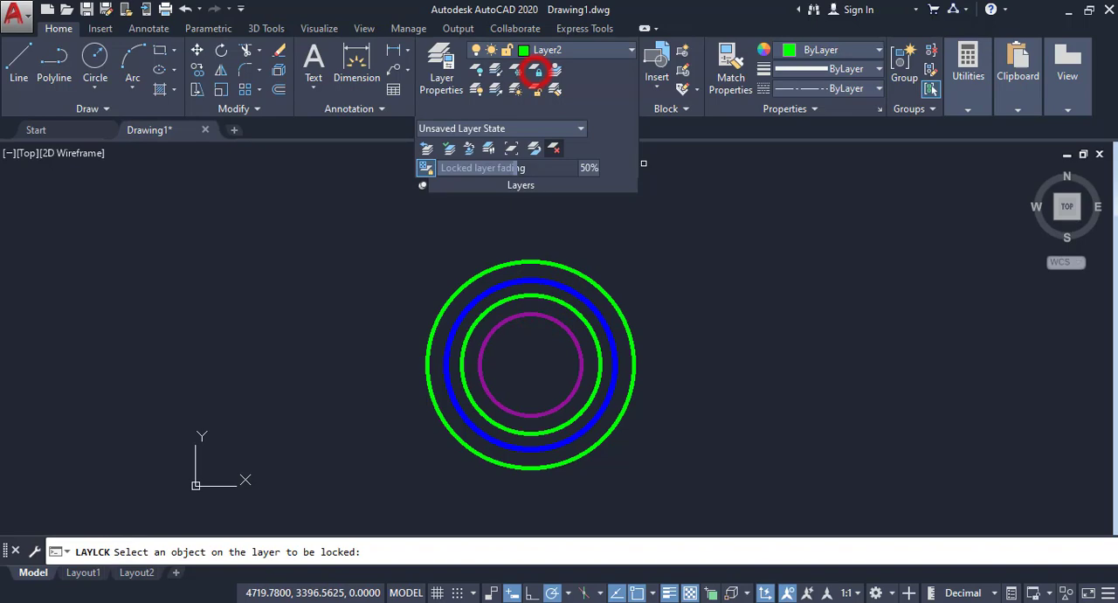
left_click(579, 301)
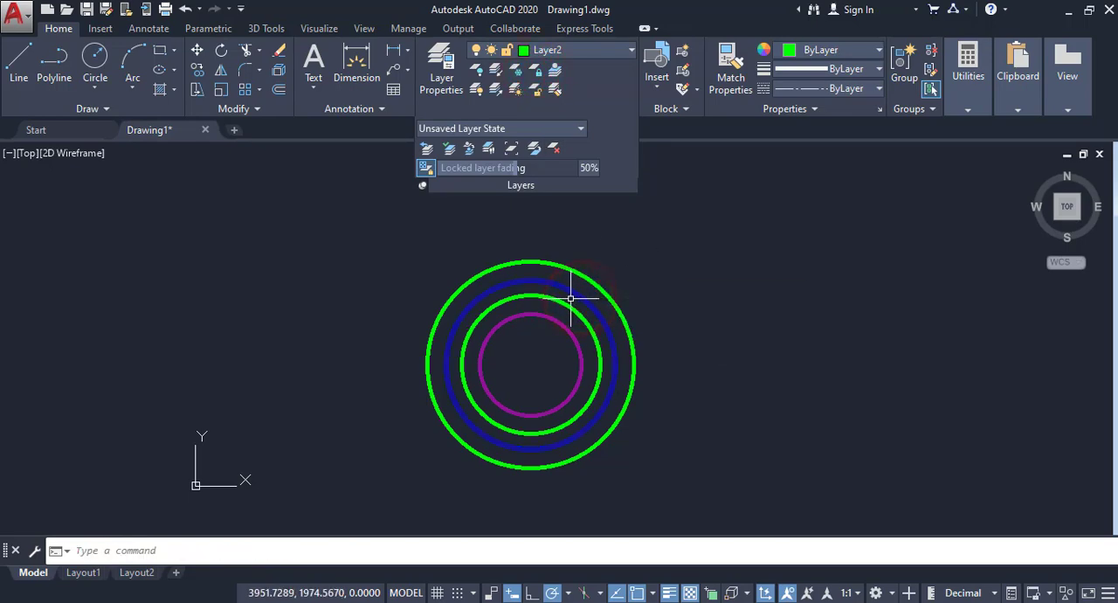
Step: Vary the locked layer fading between low and high amounts, finishing at 82%
scroll(573, 292, "up", 2)
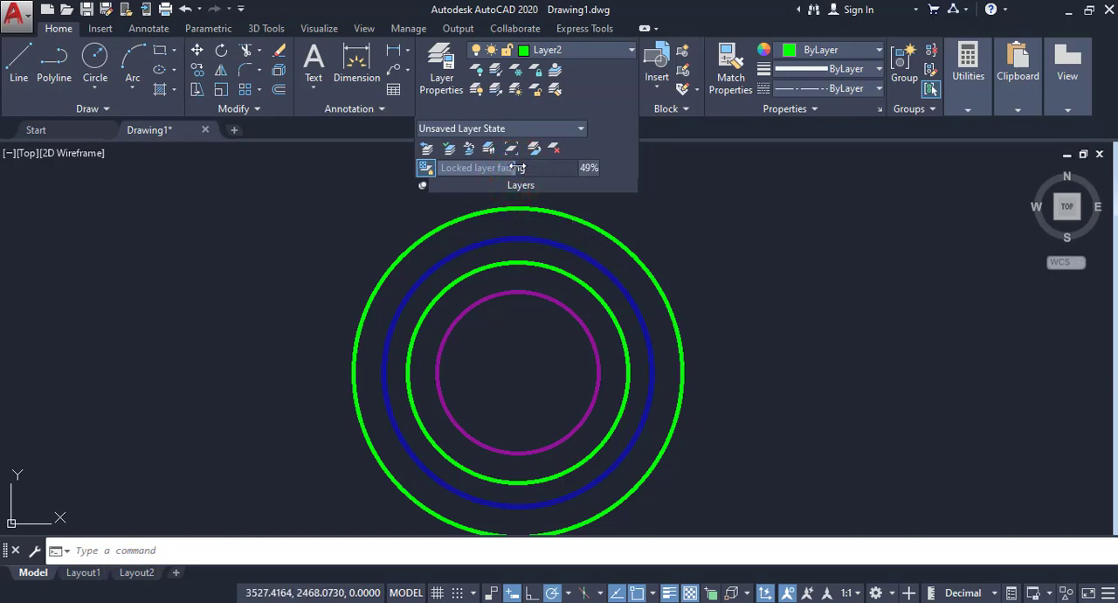
left_click_drag(503, 167, 470, 168)
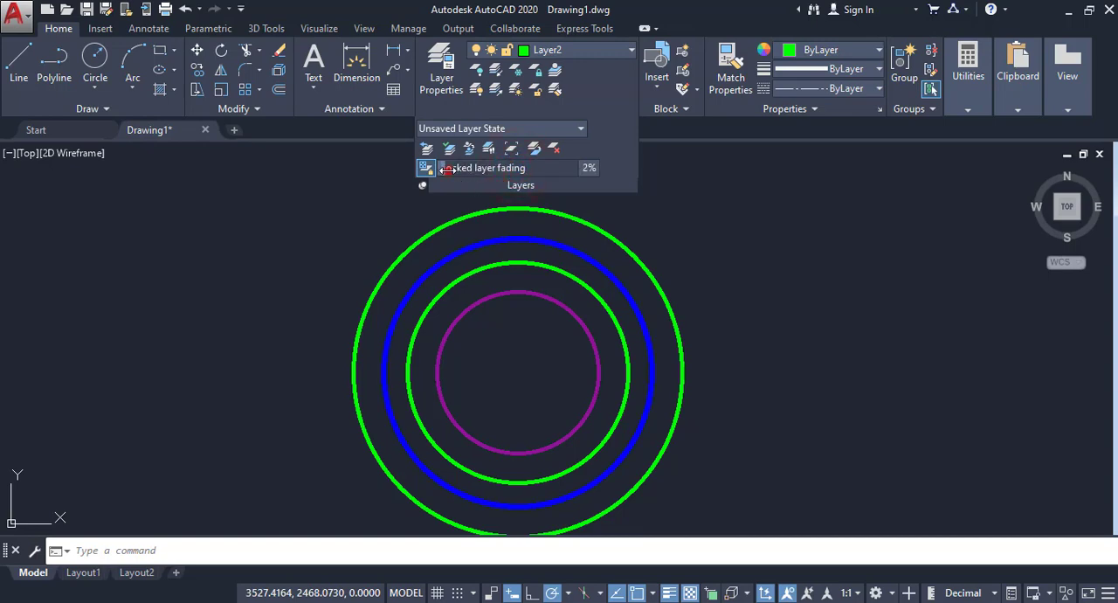
left_click_drag(501, 167, 560, 170)
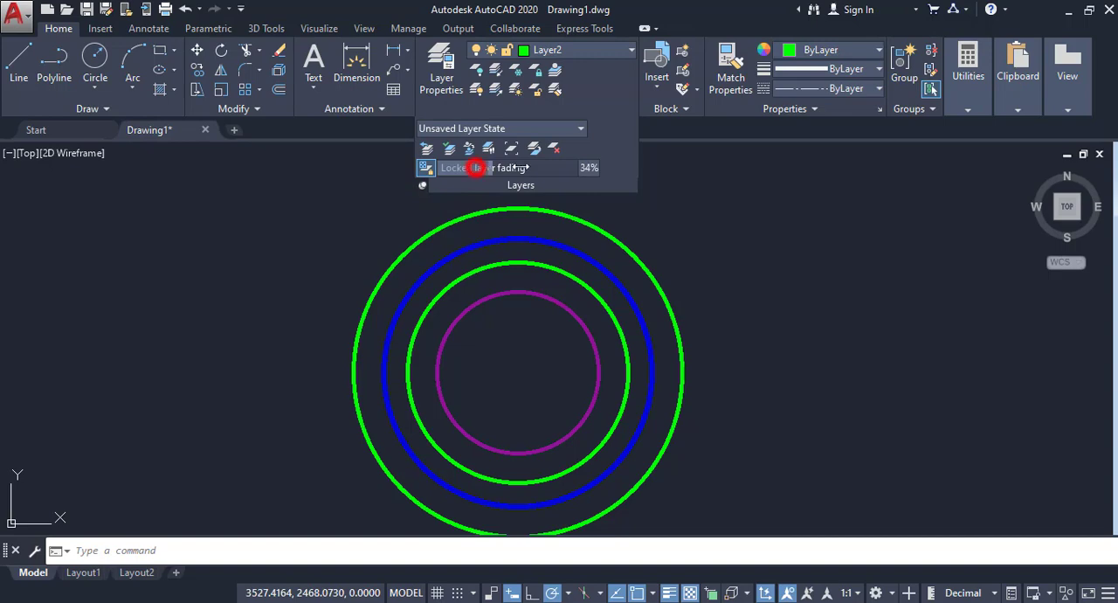
left_click_drag(474, 167, 580, 171)
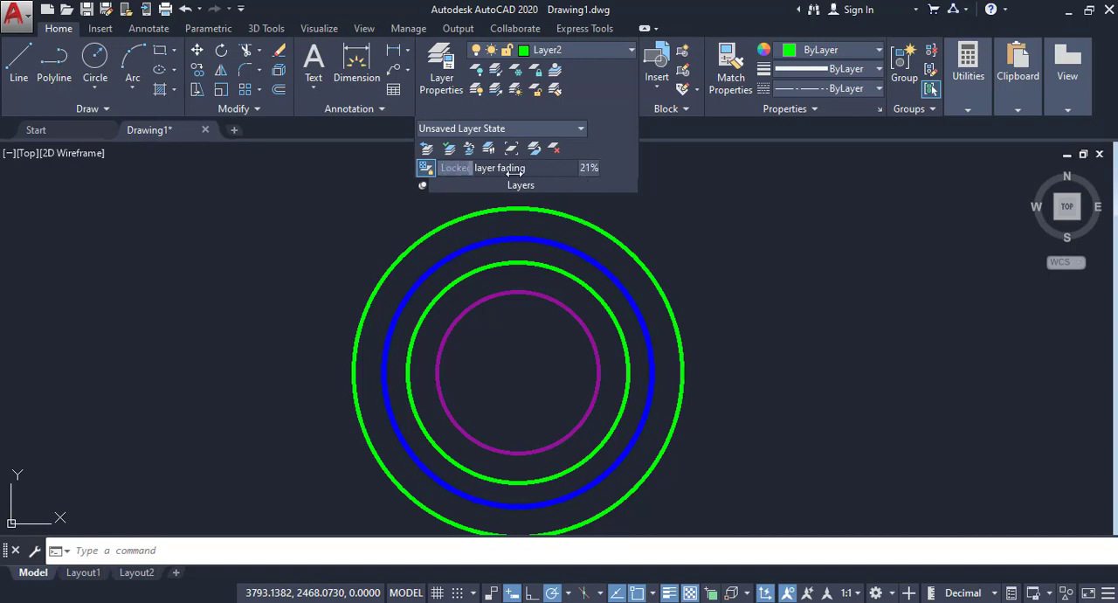
left_click_drag(472, 168, 593, 173)
Step: Toggle locked layer fading off and on to compare the blue circle's display, leave it on, and readjust the fading amount
left_click(425, 169)
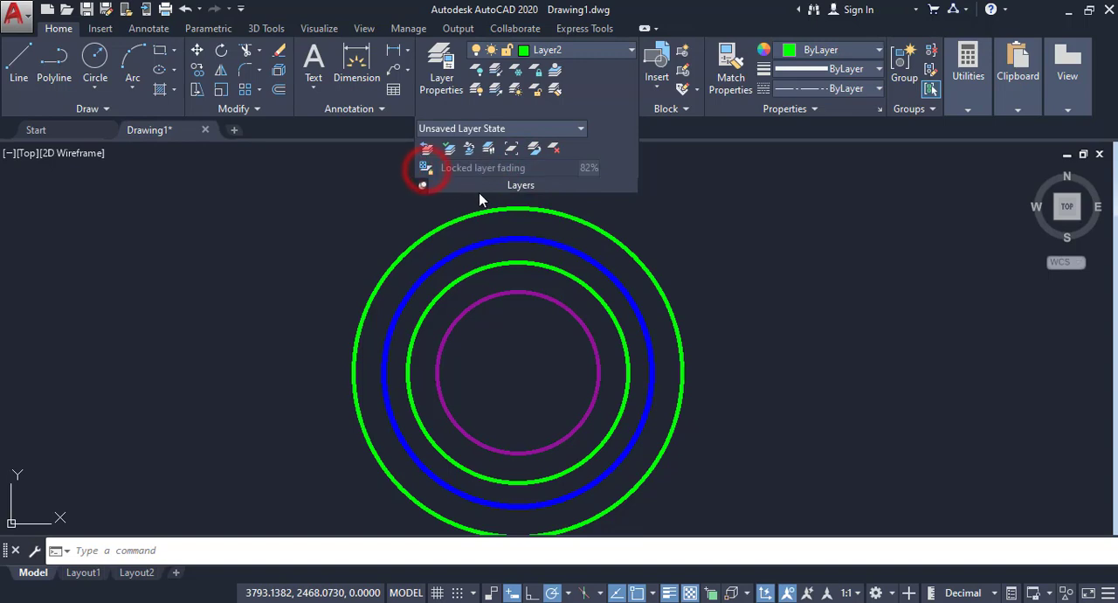
left_click(425, 169)
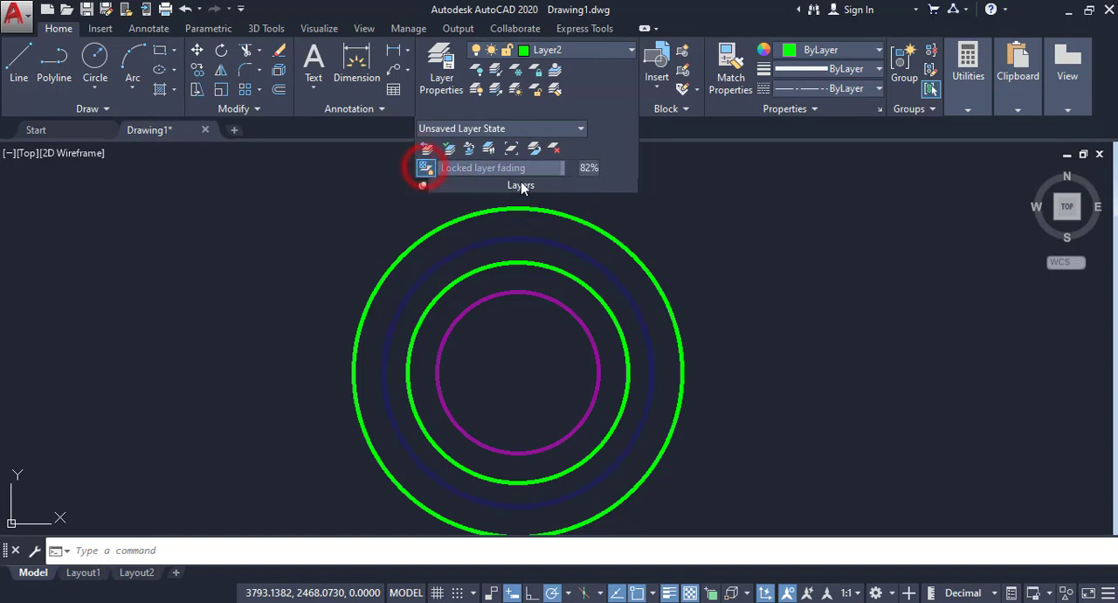
left_click(426, 168)
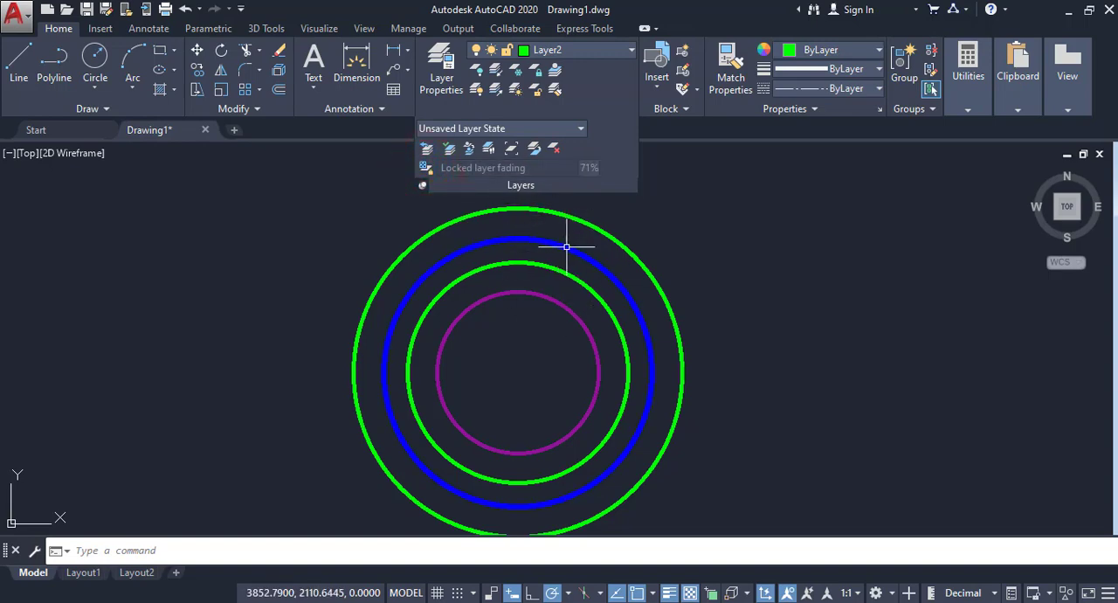
mouse_move(566, 248)
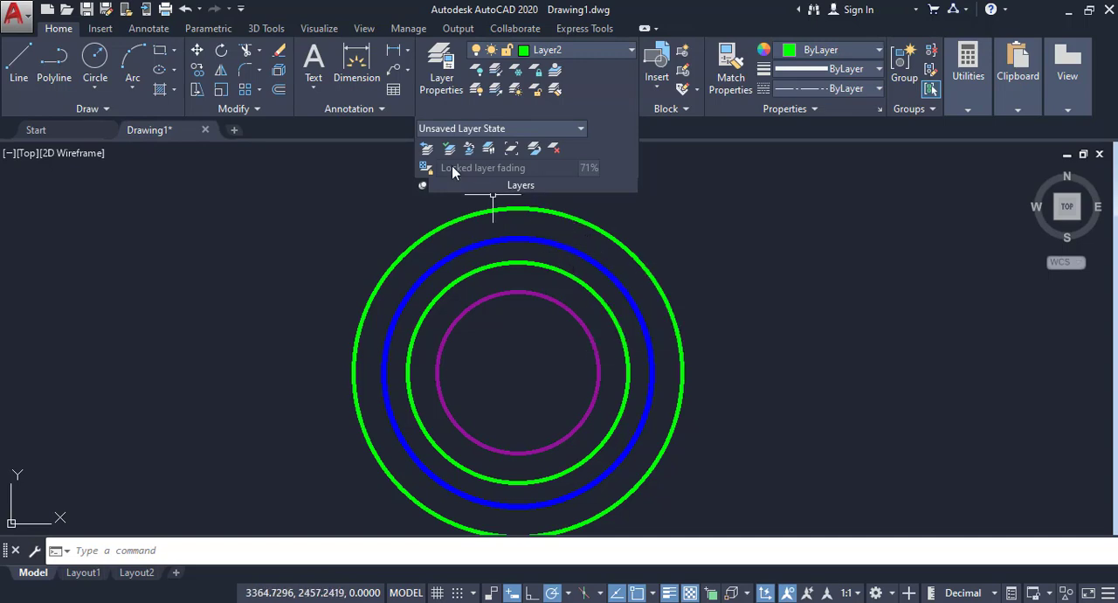
left_click(428, 167)
left_click_drag(543, 169, 569, 169)
left_click_drag(543, 166, 554, 166)
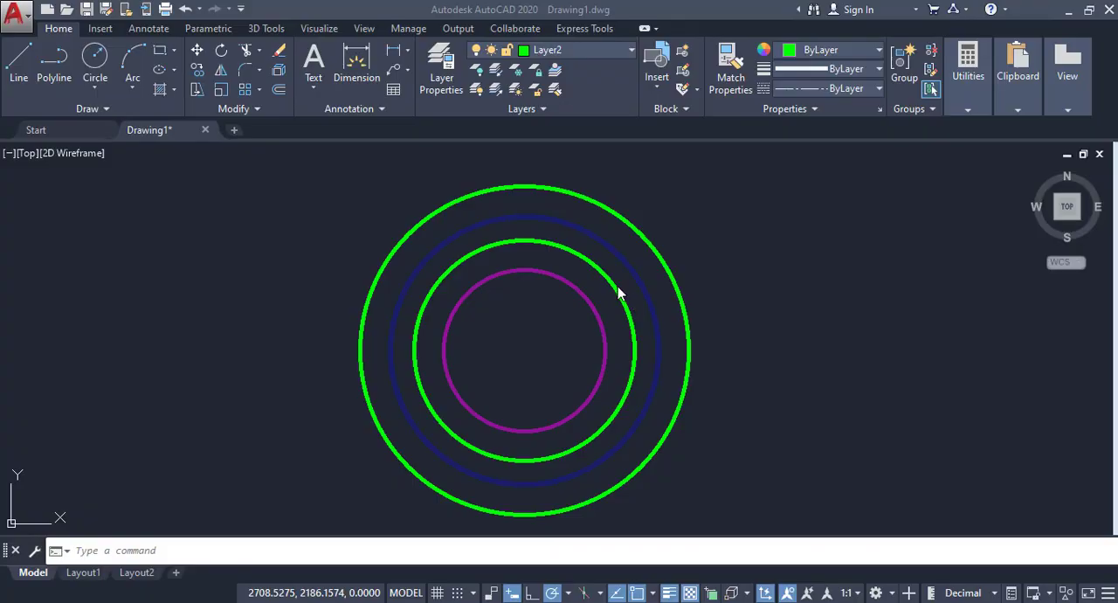
Step: Review the states and properties of all layers in the widened Layer Properties Manager, including lineweight and transparency, and close it
left_click(737, 297)
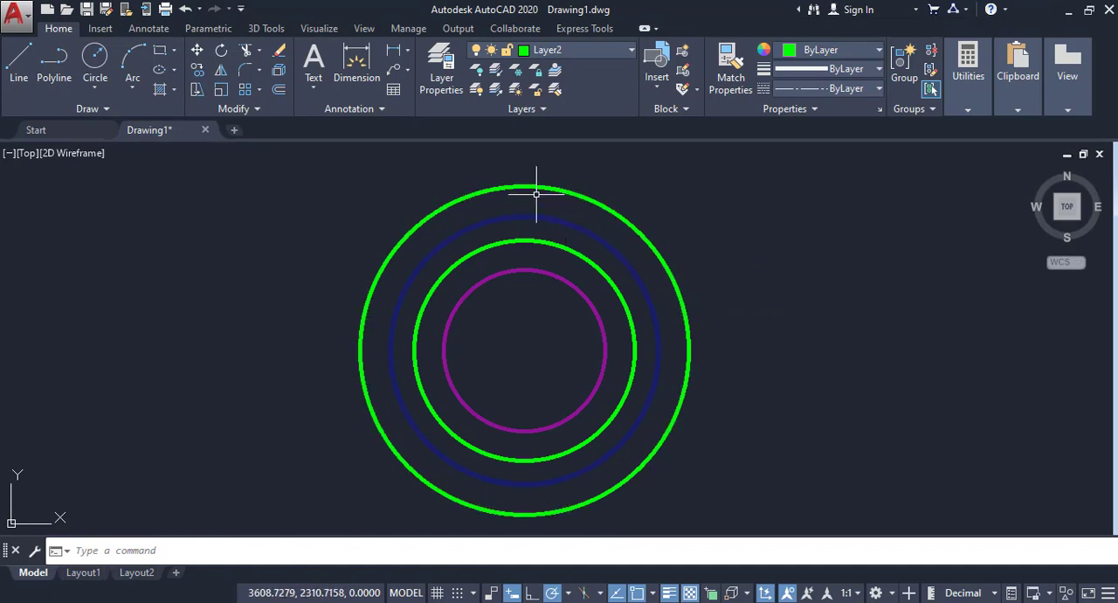
left_click(441, 79)
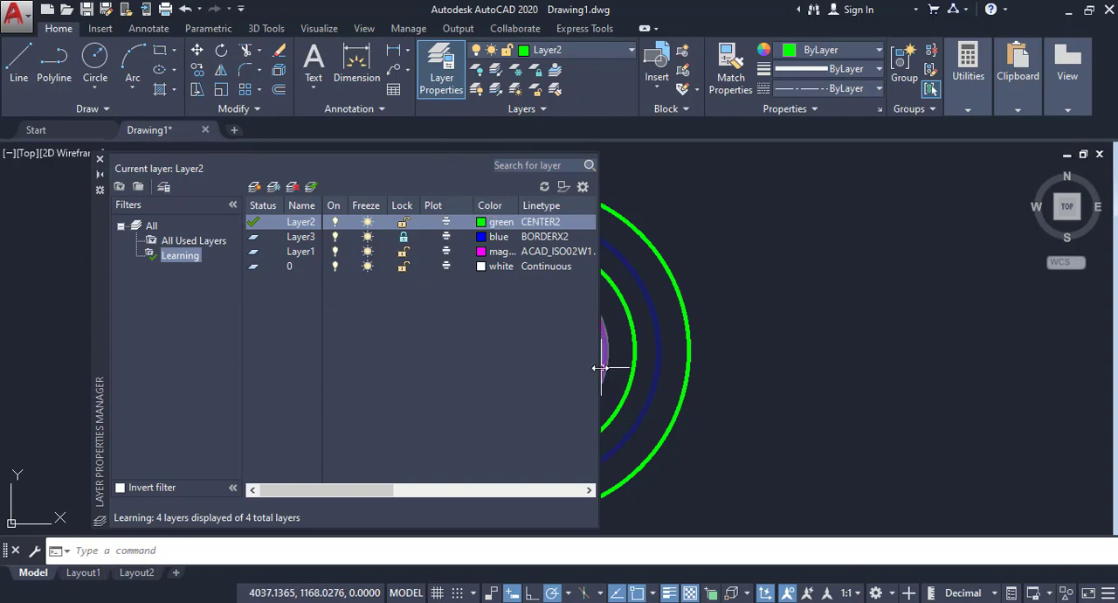
left_click_drag(600, 368, 861, 379)
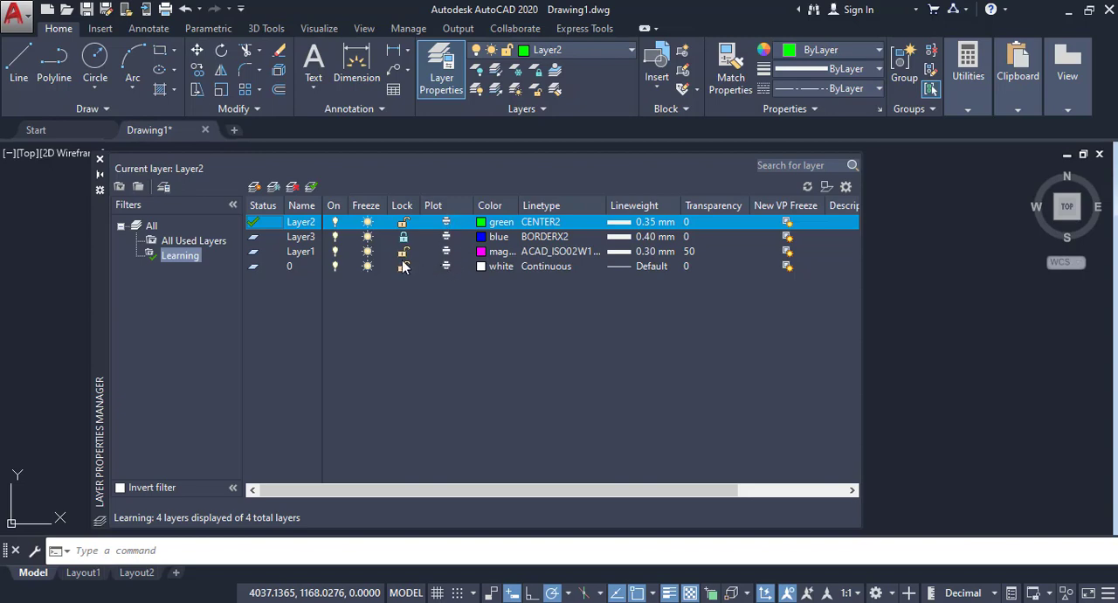
left_click(100, 162)
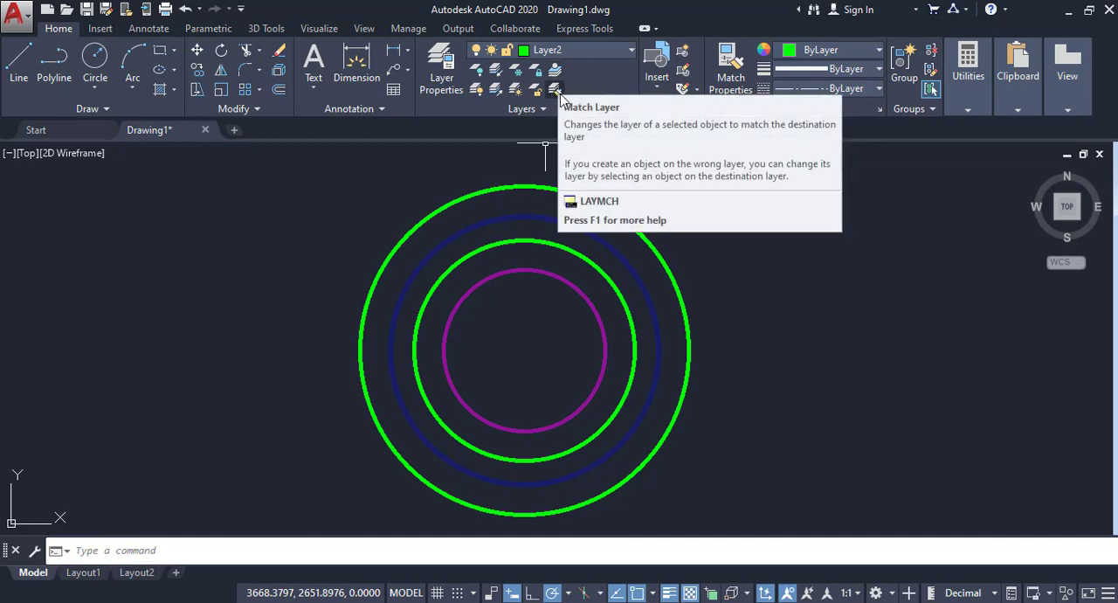
Step: Match the properties of the innermost magenta circle onto the adjacent inner green circle and finish the command
left_click(543, 109)
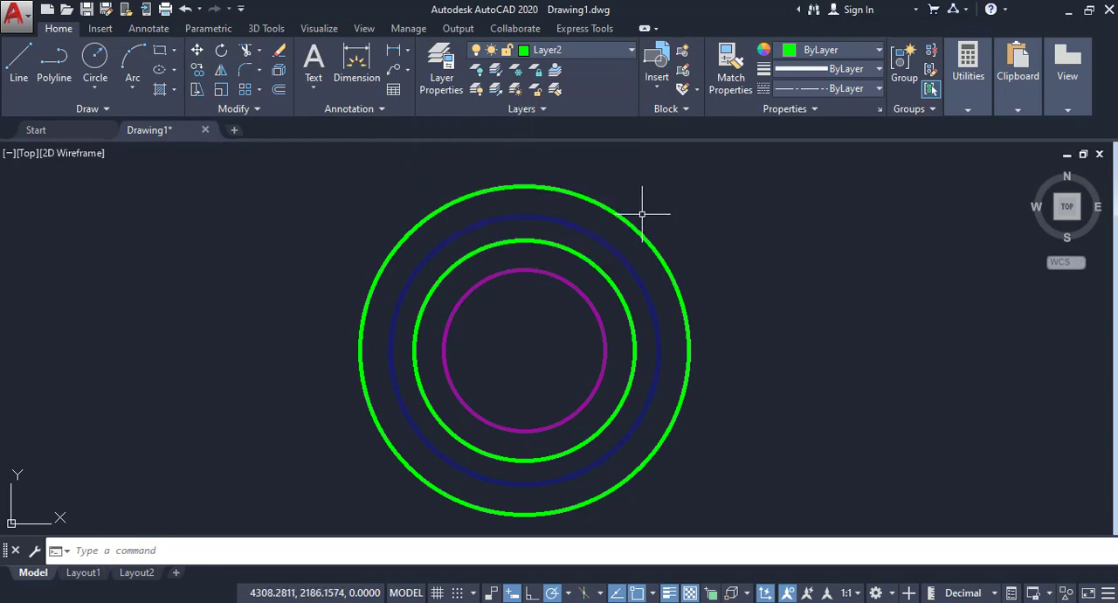
middle_click_drag(628, 282, 633, 276)
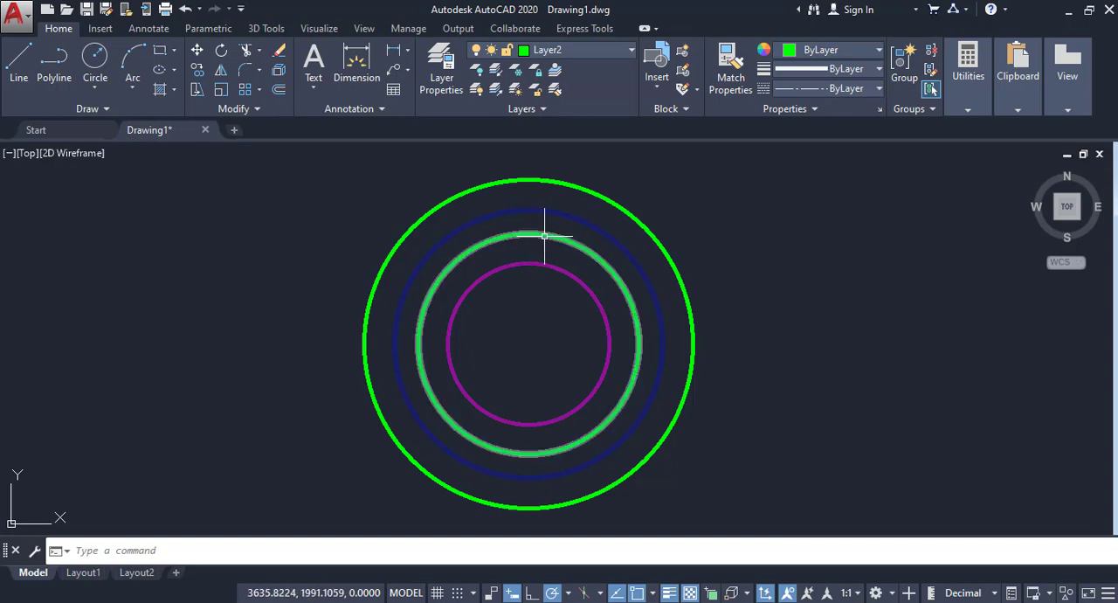
left_click(734, 78)
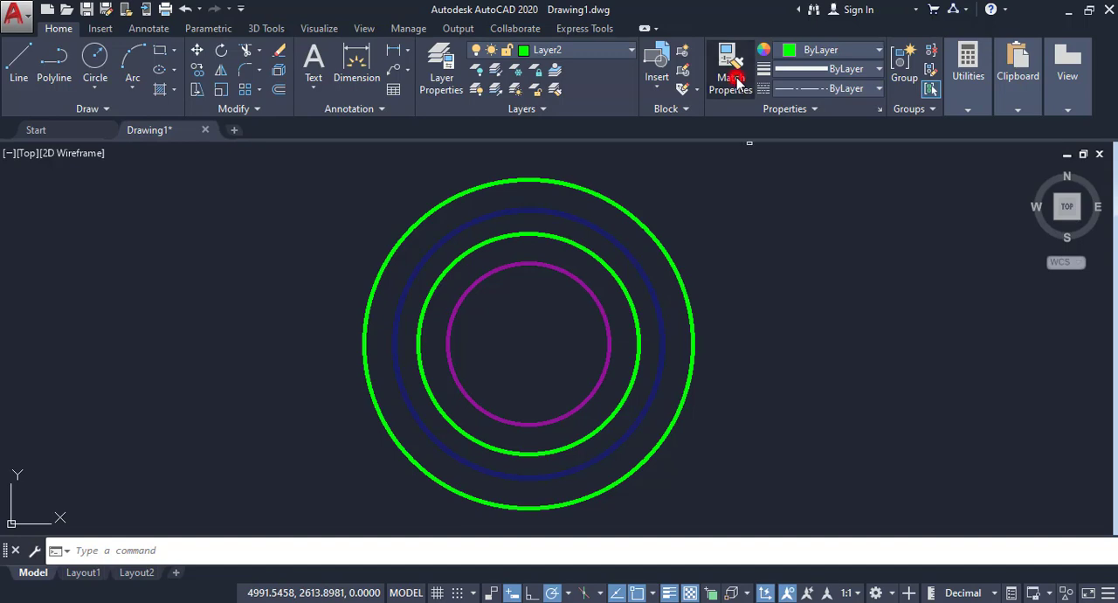
left_click(582, 284)
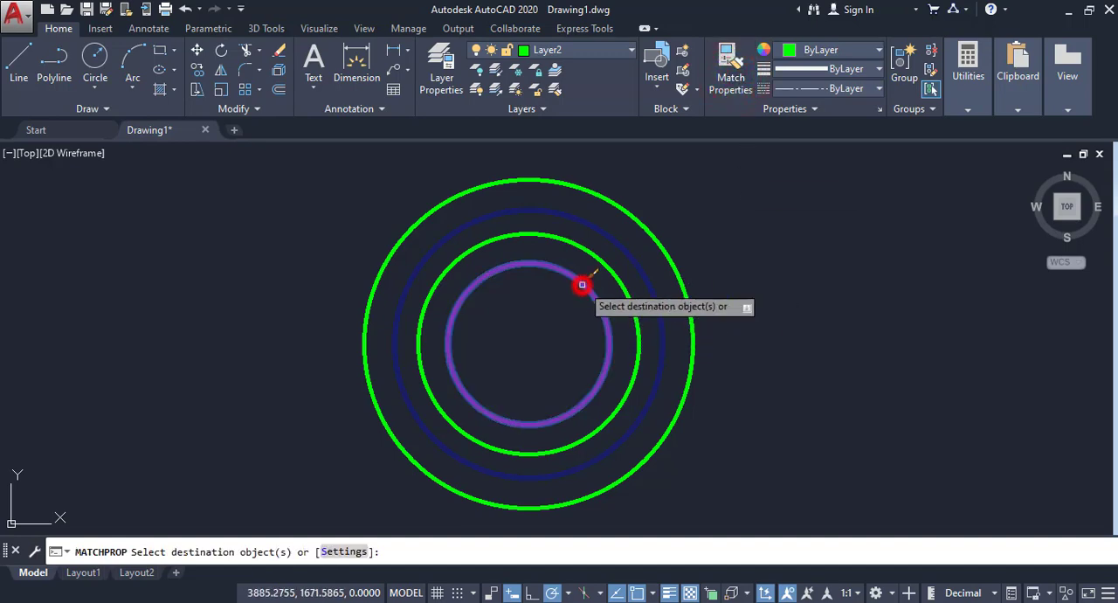
left_click(604, 265)
left_click(606, 264)
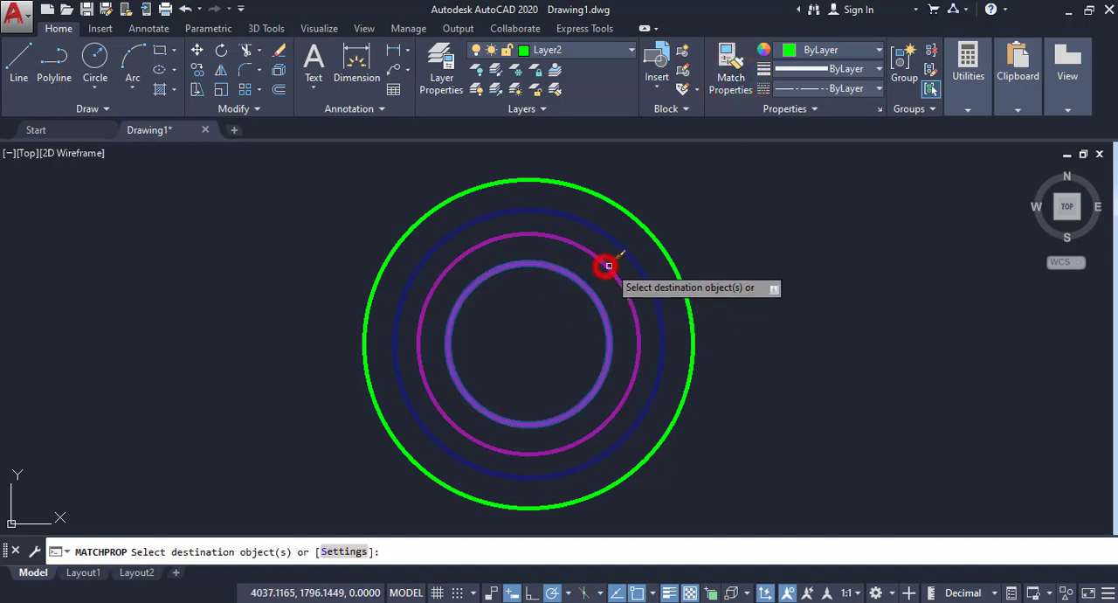
right_click(728, 250)
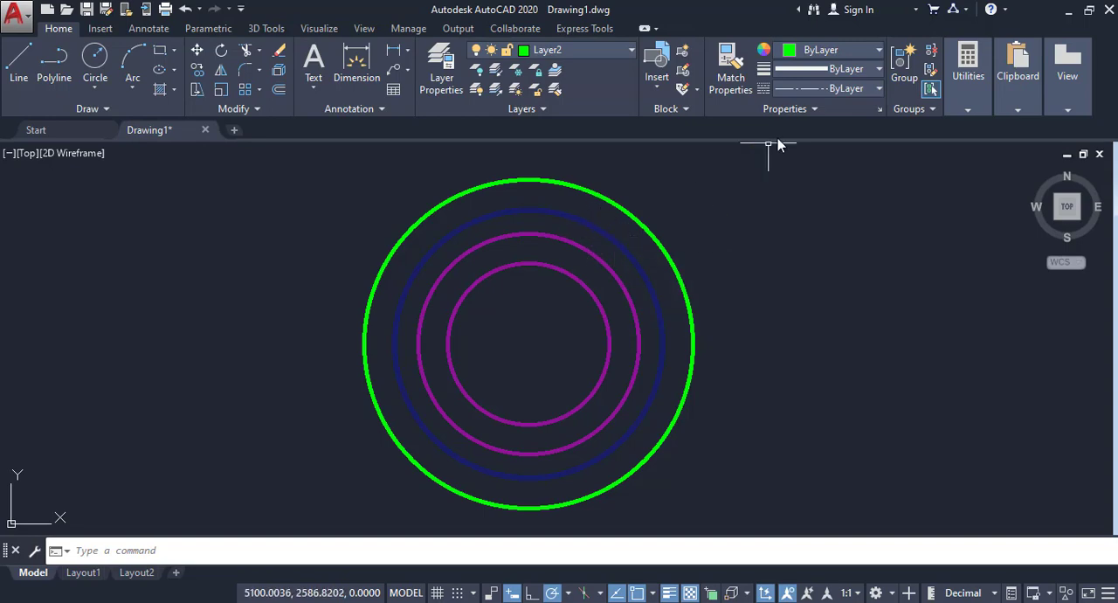
Step: Try to match the outer green circle's properties onto the faded blue circle on the locked layer, and end the command
left_click(730, 84)
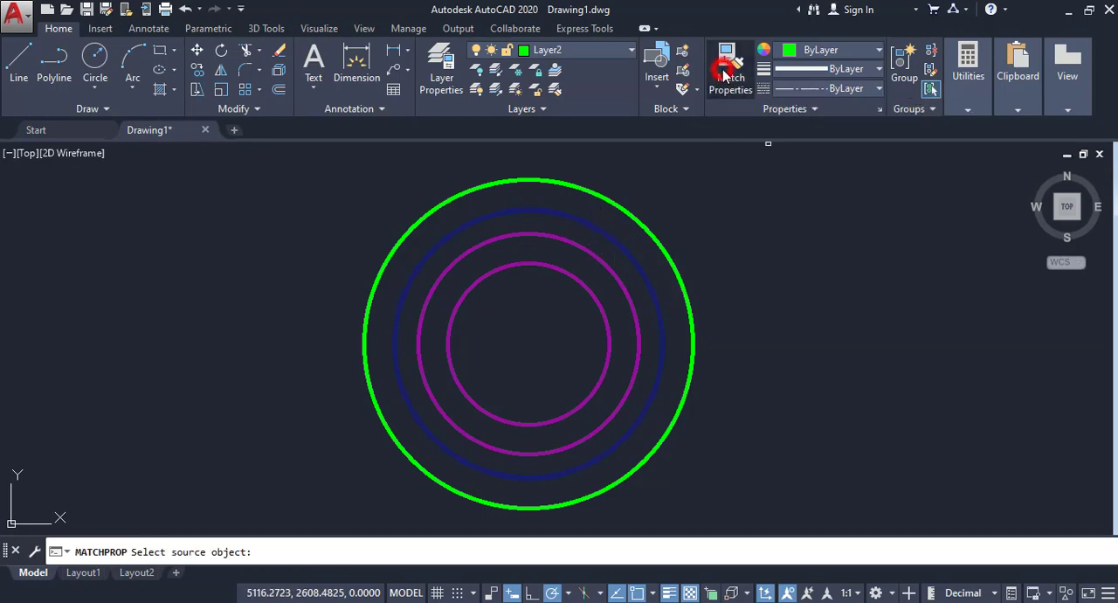
left_click(643, 229)
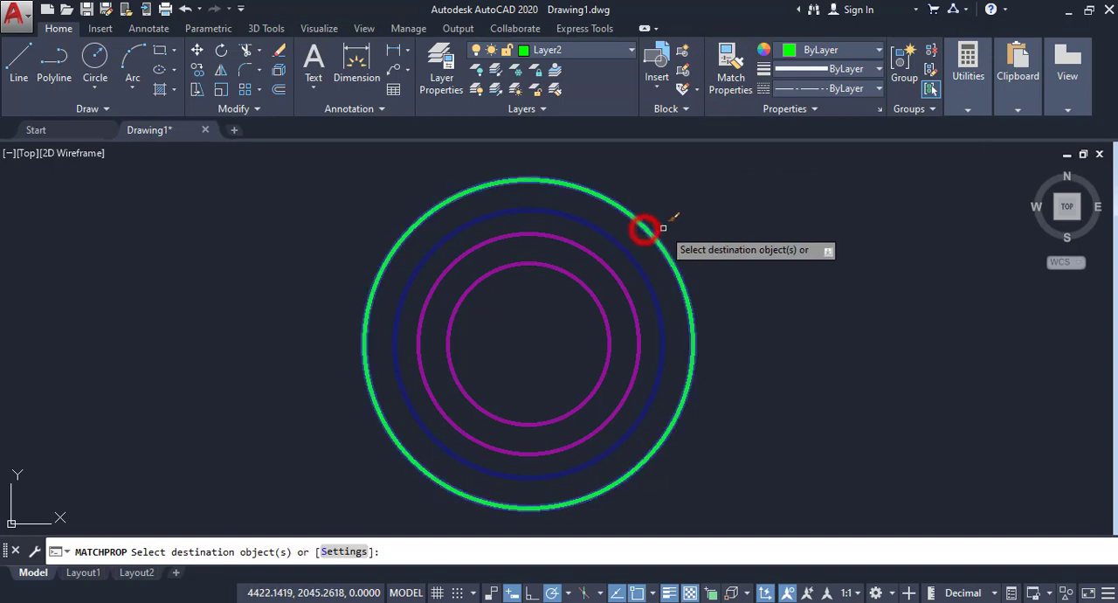
left_click(623, 248)
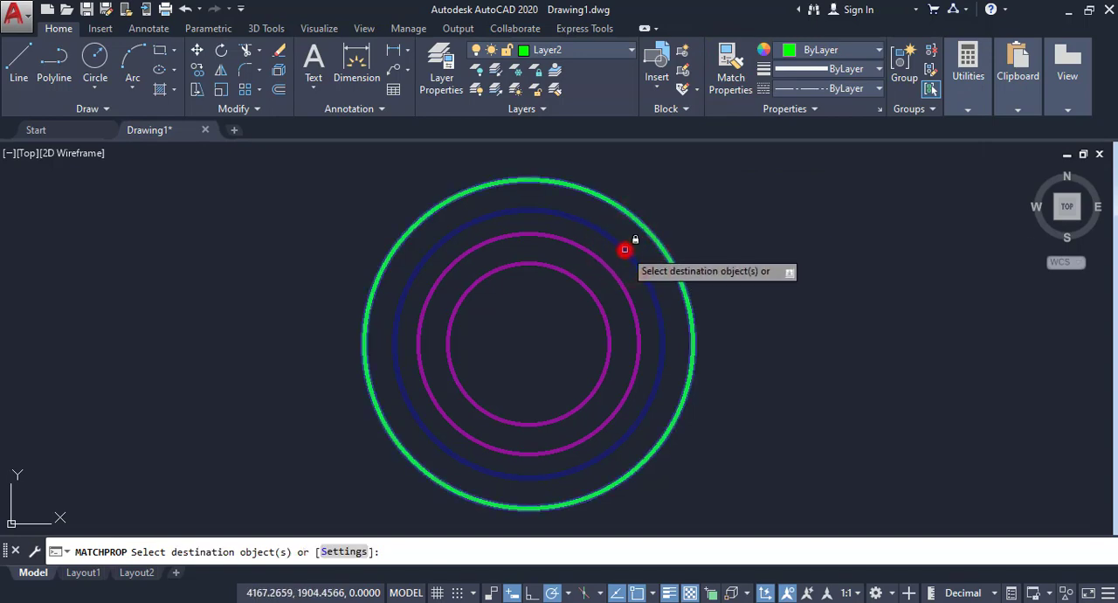
right_click(707, 212)
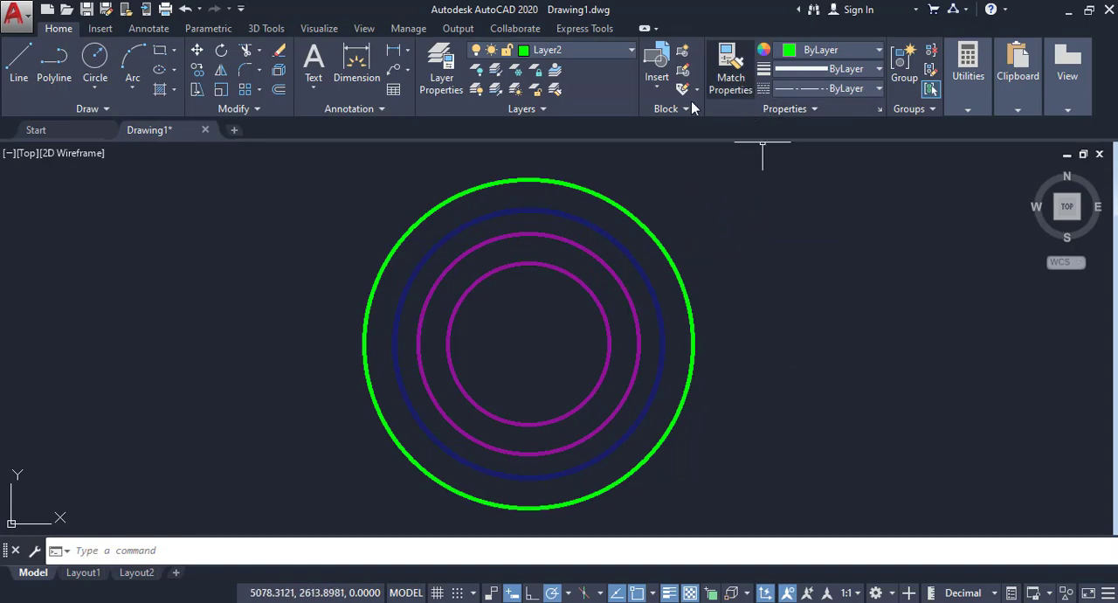
Step: Match the outer green circle's properties onto both inner magenta circles using a crossing selection, and finish the command
mouse_move(650, 233)
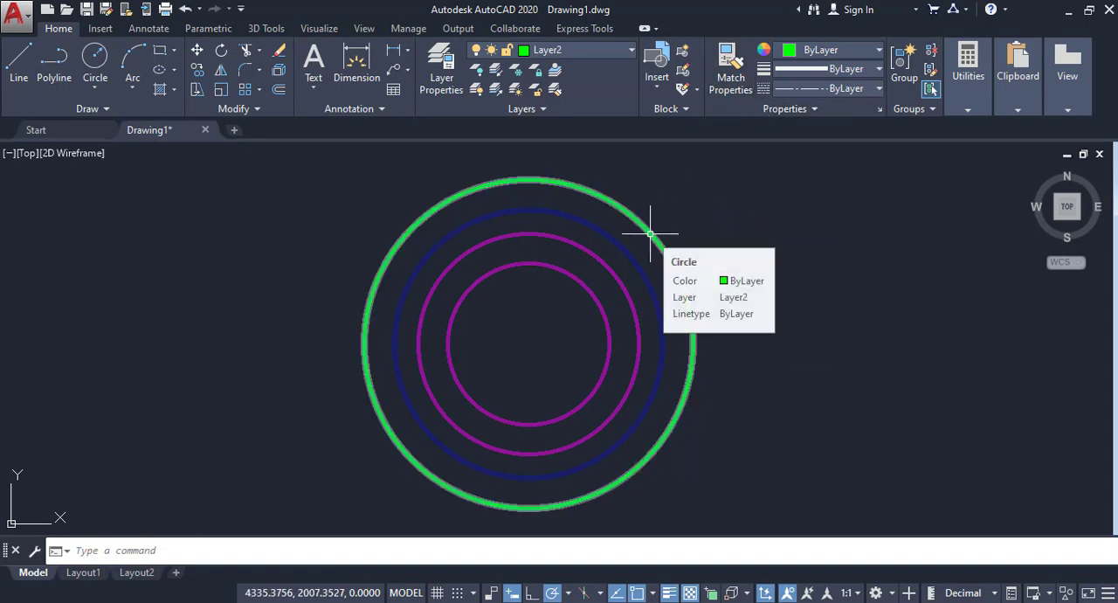
left_click(730, 62)
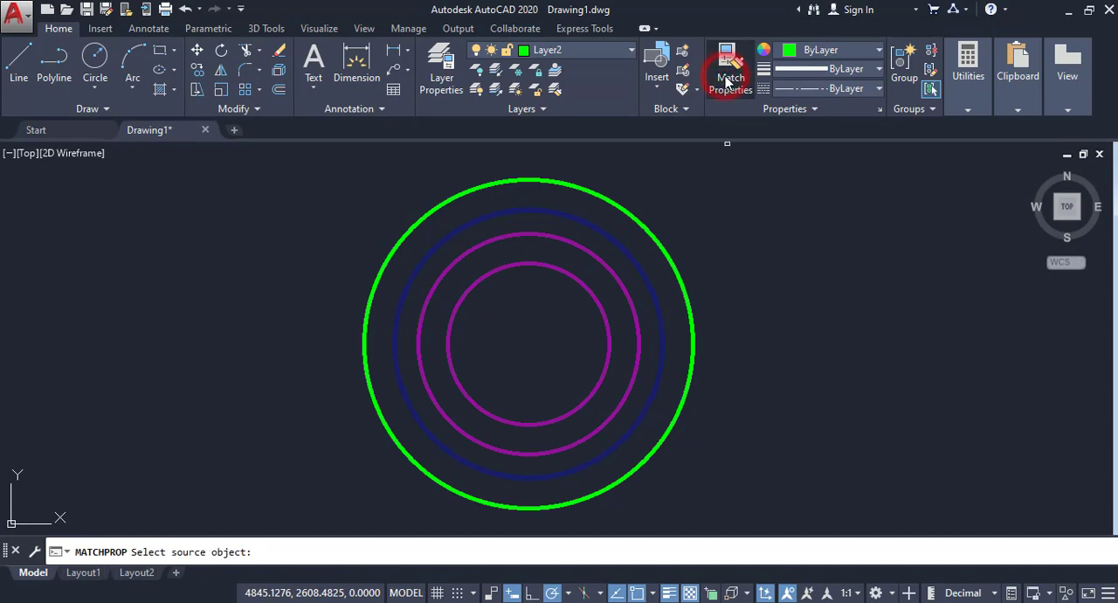
left_click(665, 254)
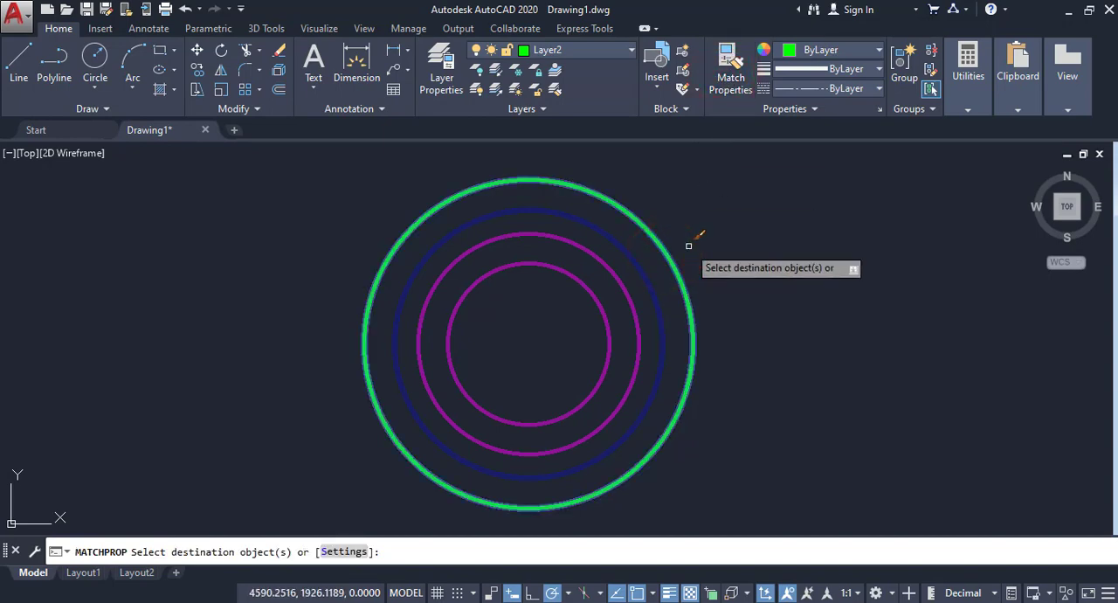
left_click(641, 293)
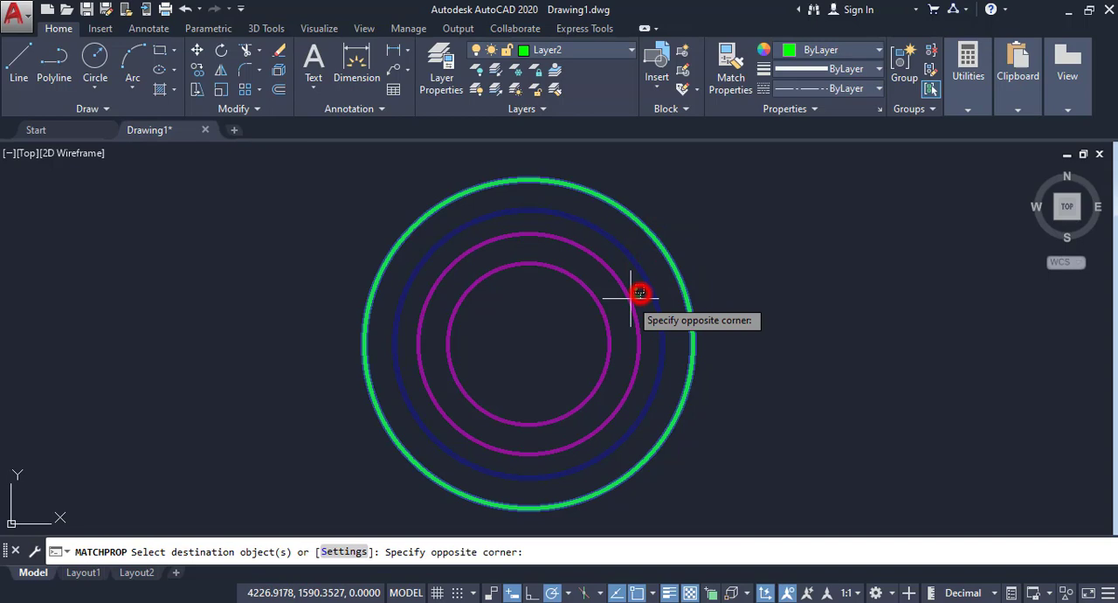
left_click(556, 328)
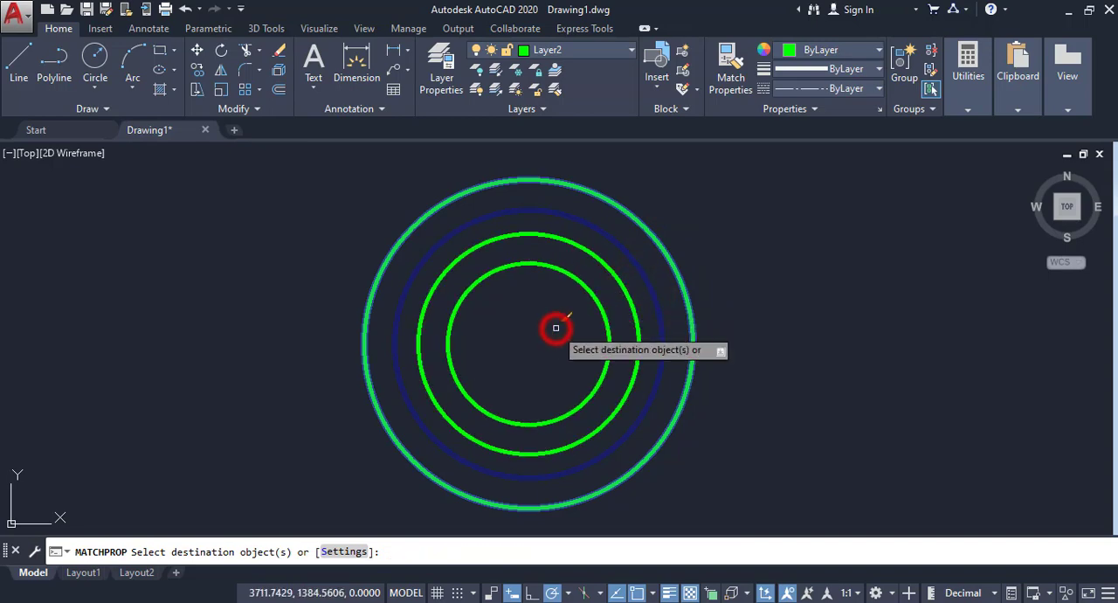
right_click(556, 320)
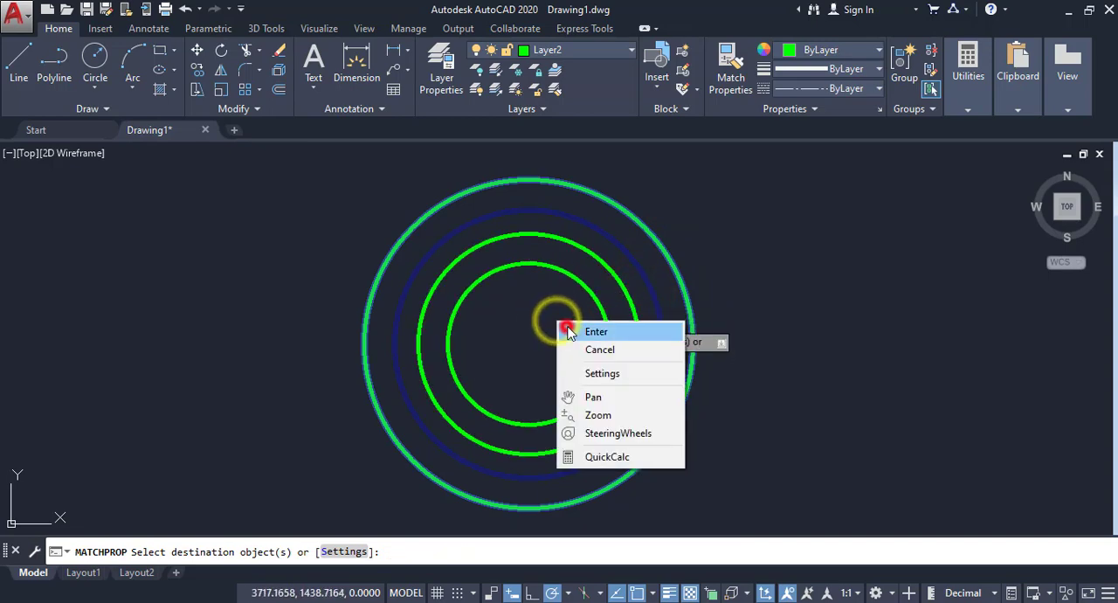
left_click(566, 325)
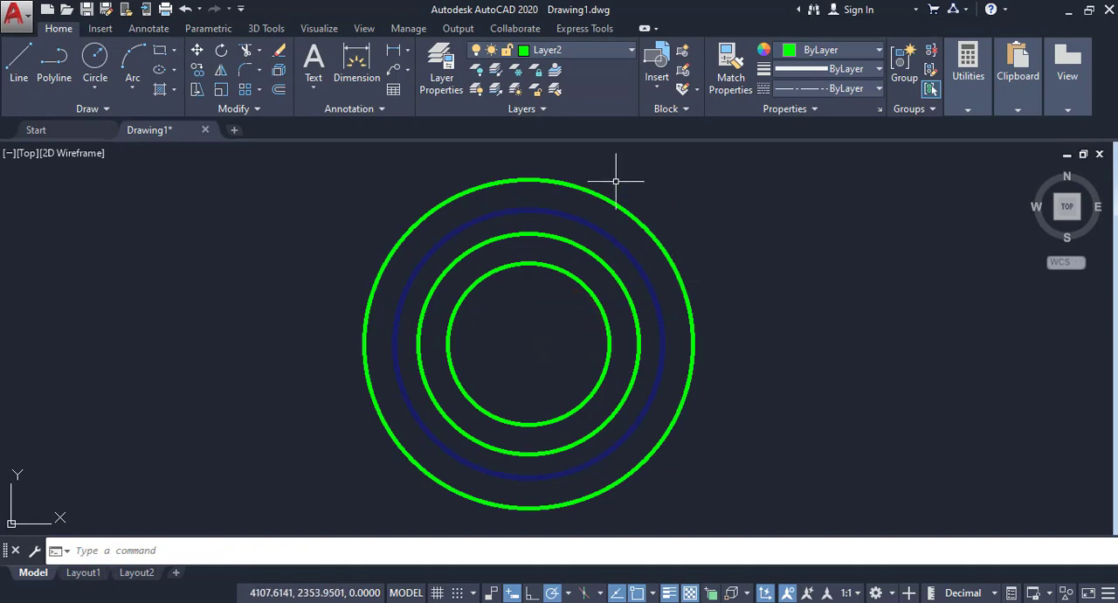